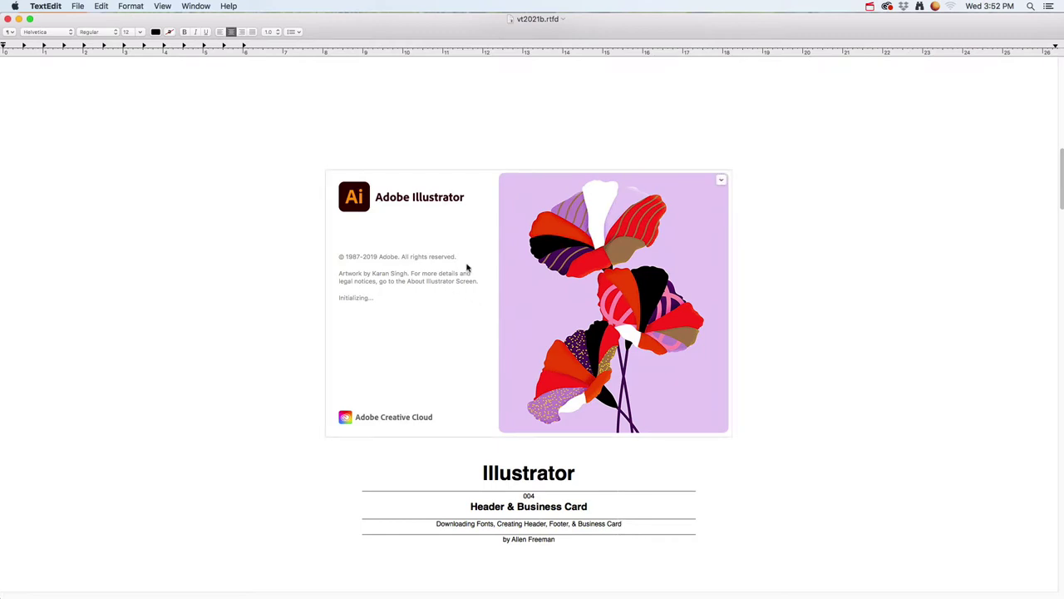
- Start switching from TextEdit to Firefox with Cmd+Tab
{"action": "key", "text": "super+Tab"}
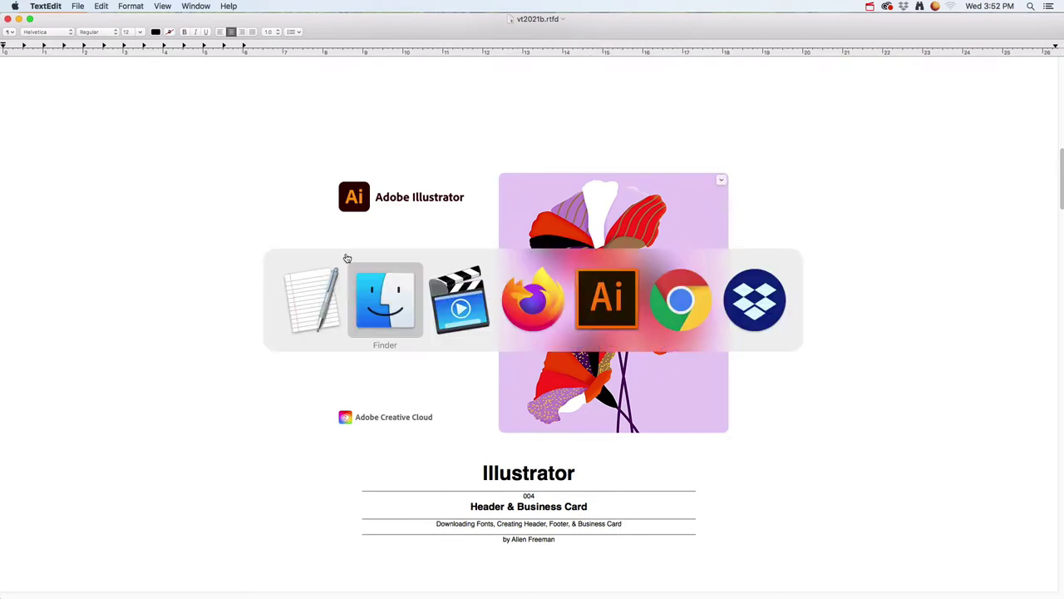
{"action": "left_click", "coordinate": [536, 308]}
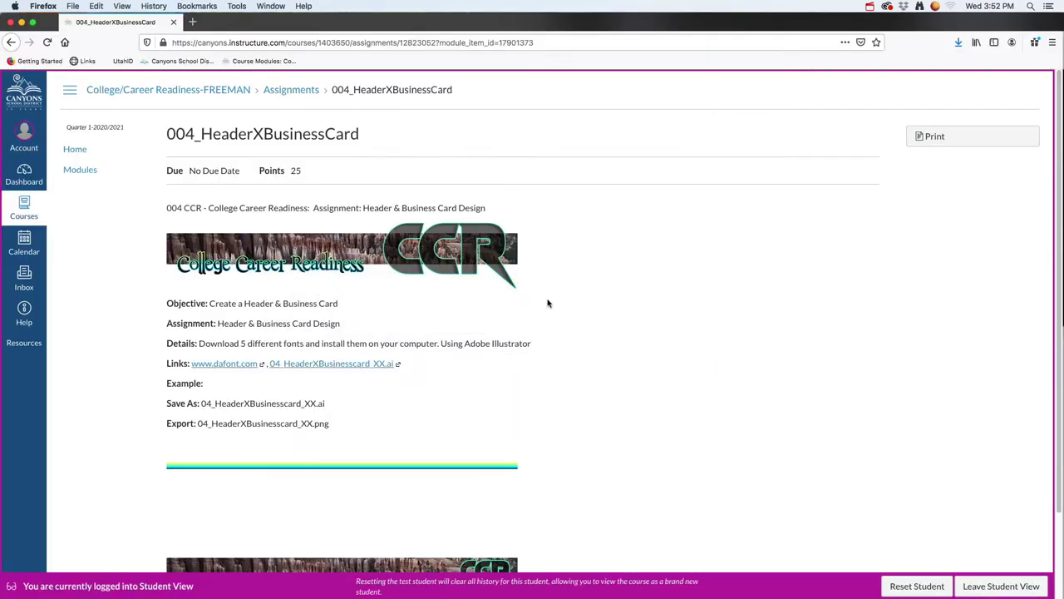
{"action": "left_click", "coordinate": [225, 364]}
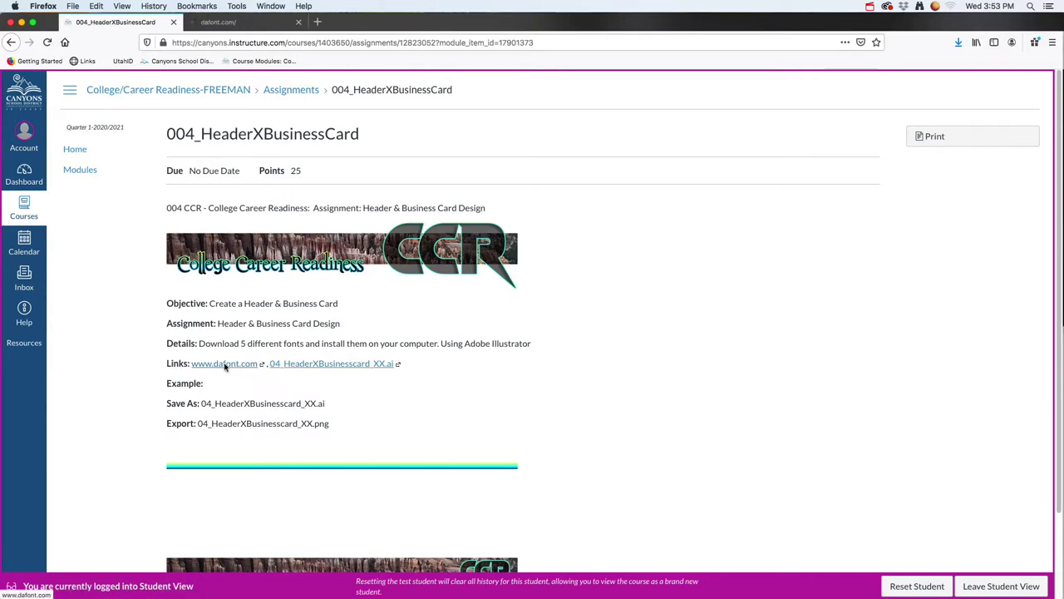
- On the DaFont tab, download the Milky Nice font and save it as milky_nice.zip
{"action": "left_click", "coordinate": [247, 23]}
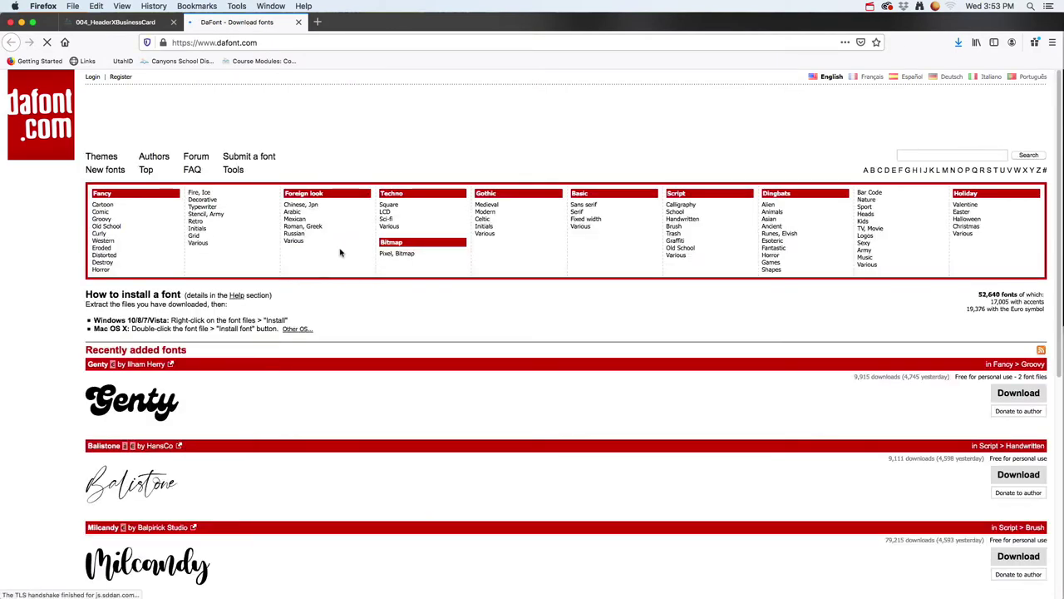
{"action": "scroll", "coordinate": [299, 372], "scroll_direction": "down", "scroll_amount": 2}
{"action": "scroll", "coordinate": [354, 373], "scroll_direction": "down", "scroll_amount": 5}
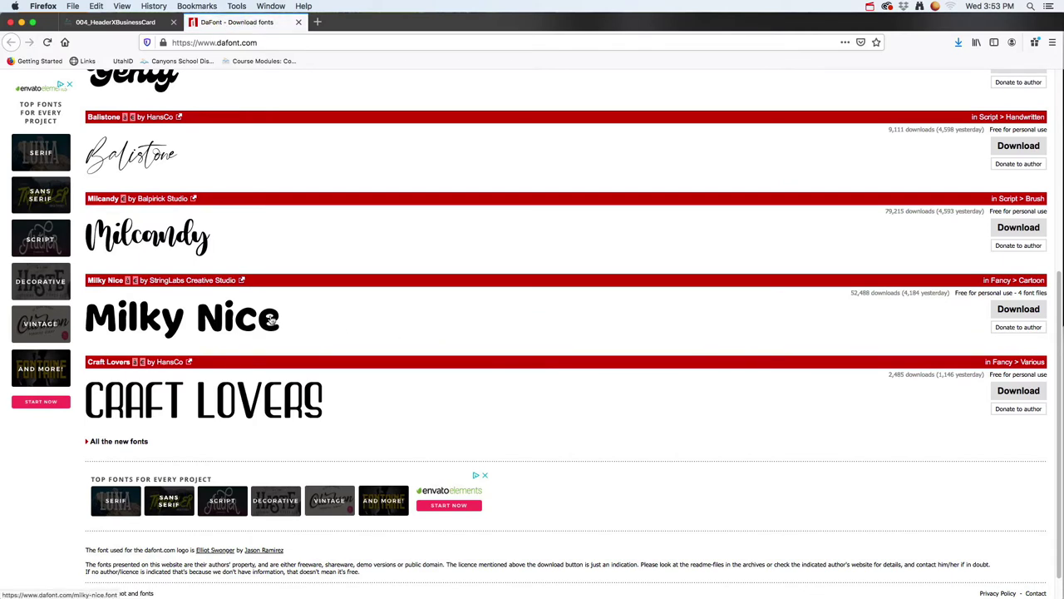
{"action": "left_click", "coordinate": [1018, 313]}
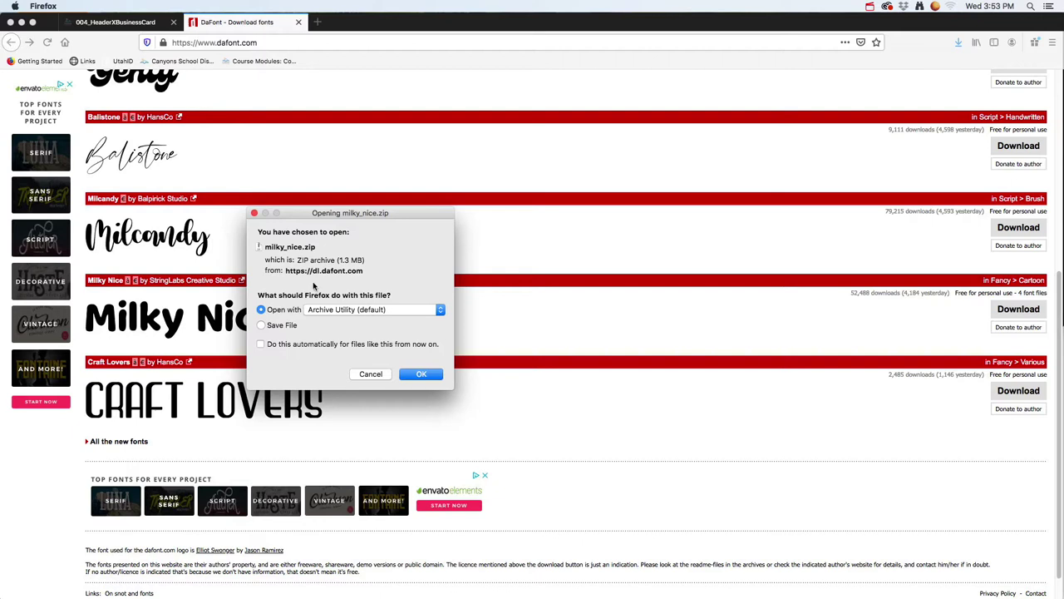
{"action": "left_click", "coordinate": [262, 326]}
{"action": "left_click", "coordinate": [423, 374]}
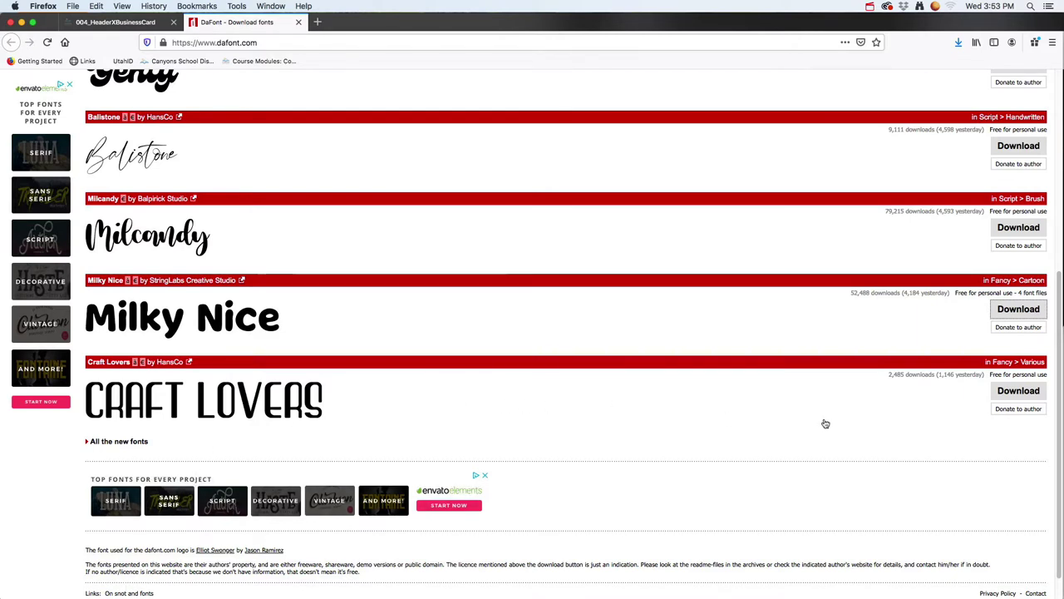
- Download the Genty font as genty.zip and show the recent downloads list
{"action": "scroll", "coordinate": [573, 457], "scroll_direction": "up", "scroll_amount": 5}
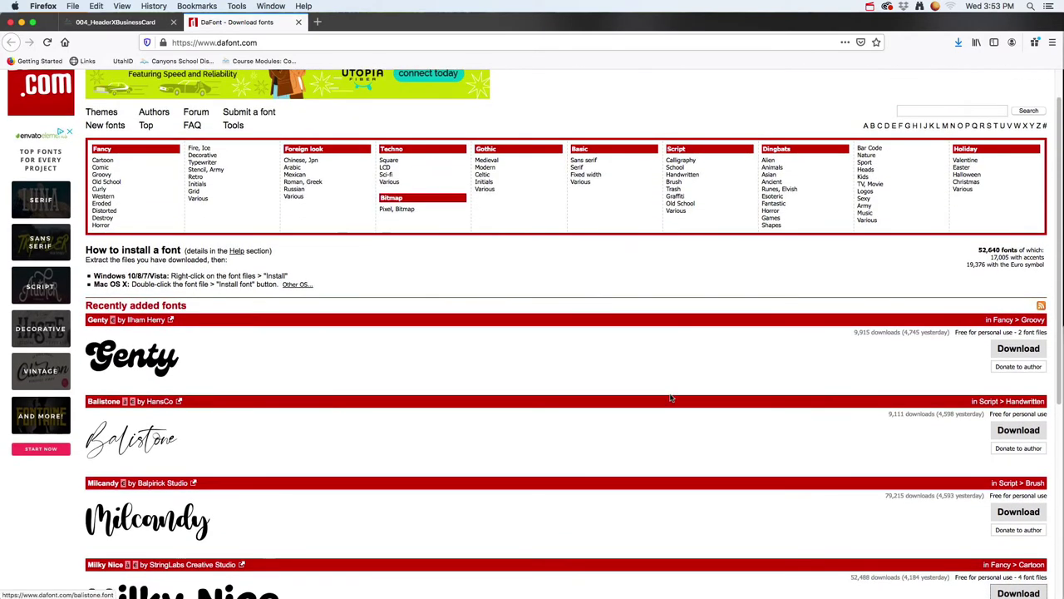
{"action": "left_click", "coordinate": [1003, 349]}
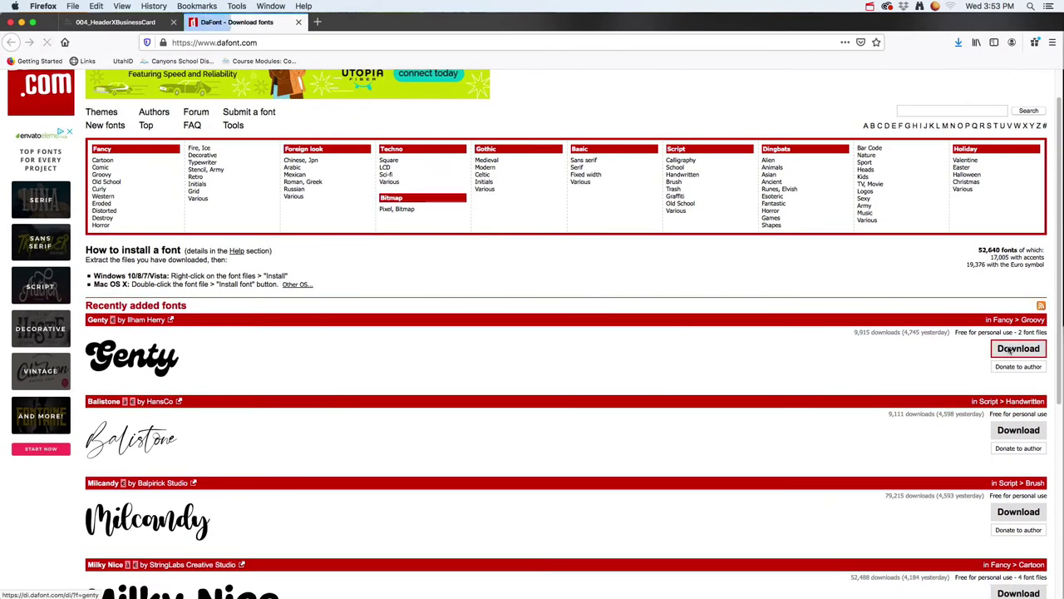
{"action": "left_click", "coordinate": [421, 373]}
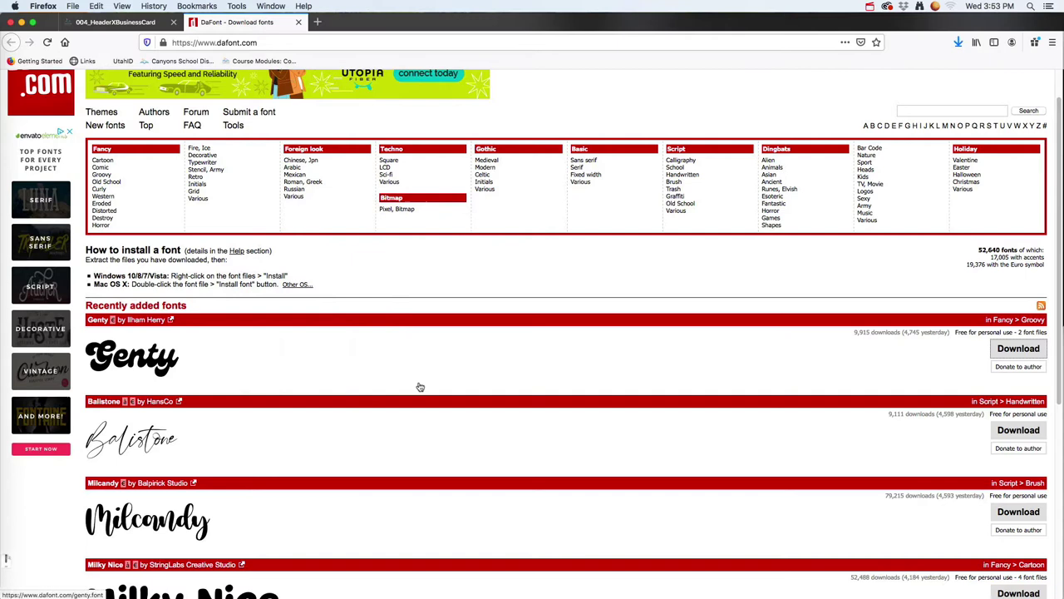
{"action": "left_click", "coordinate": [958, 43]}
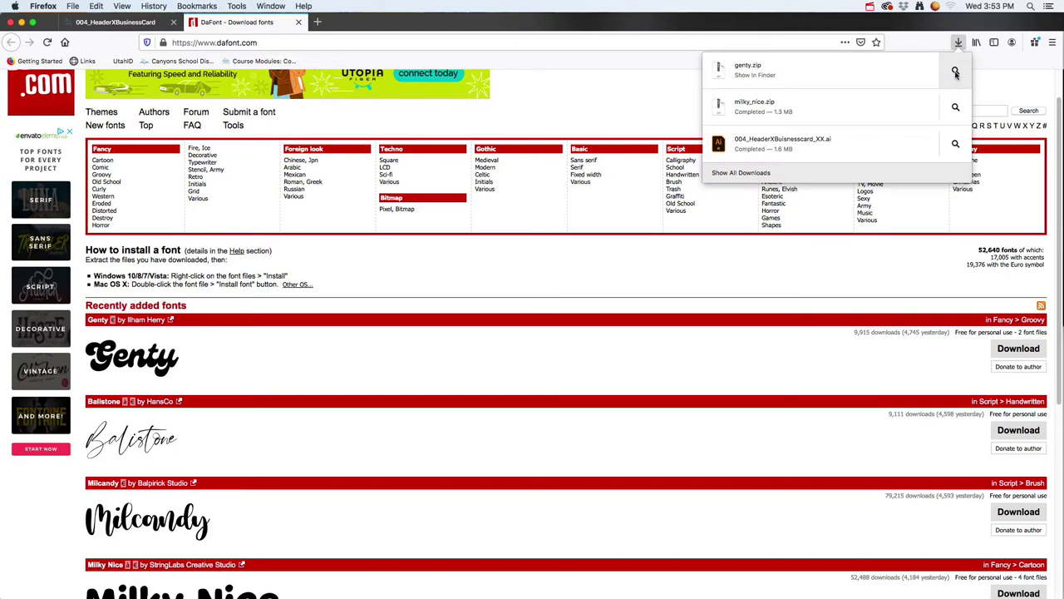
- Reveal genty.zip in the Downloads folder and unzip it
{"action": "left_click", "coordinate": [956, 73]}
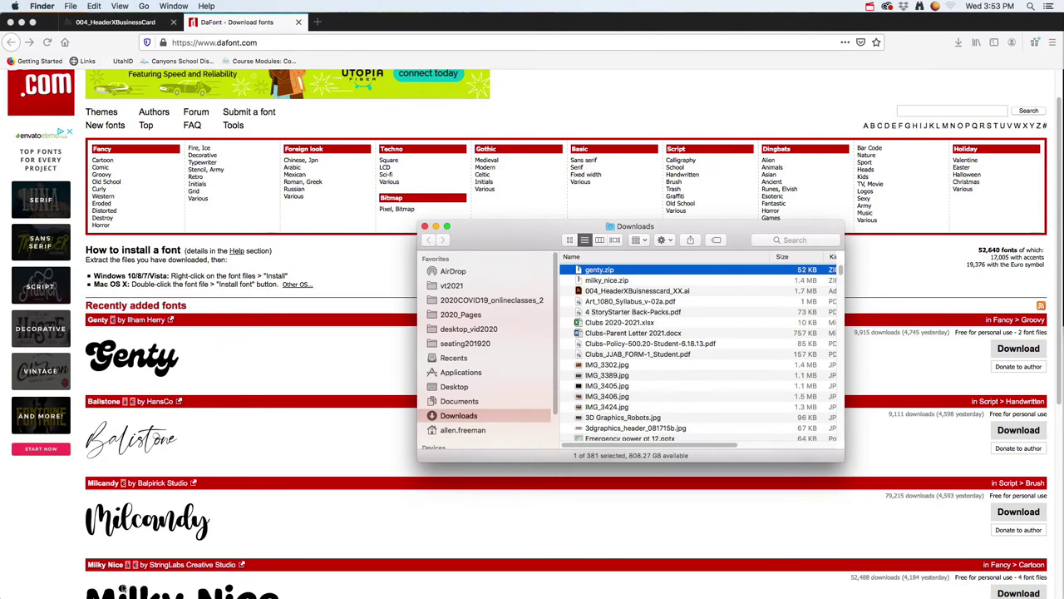
{"action": "left_click", "coordinate": [608, 281]}
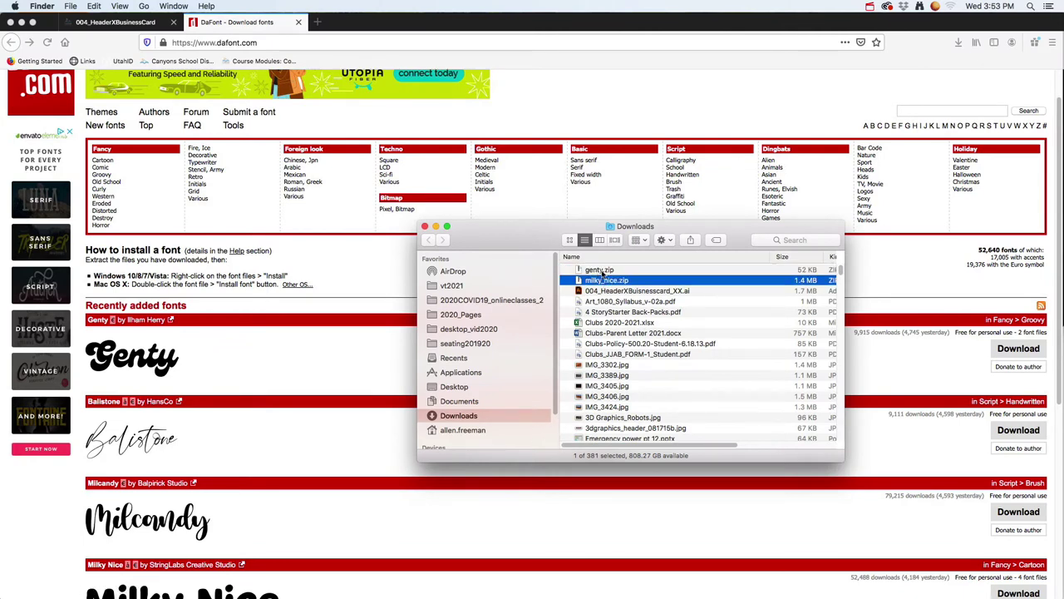
{"action": "left_click", "coordinate": [599, 271]}
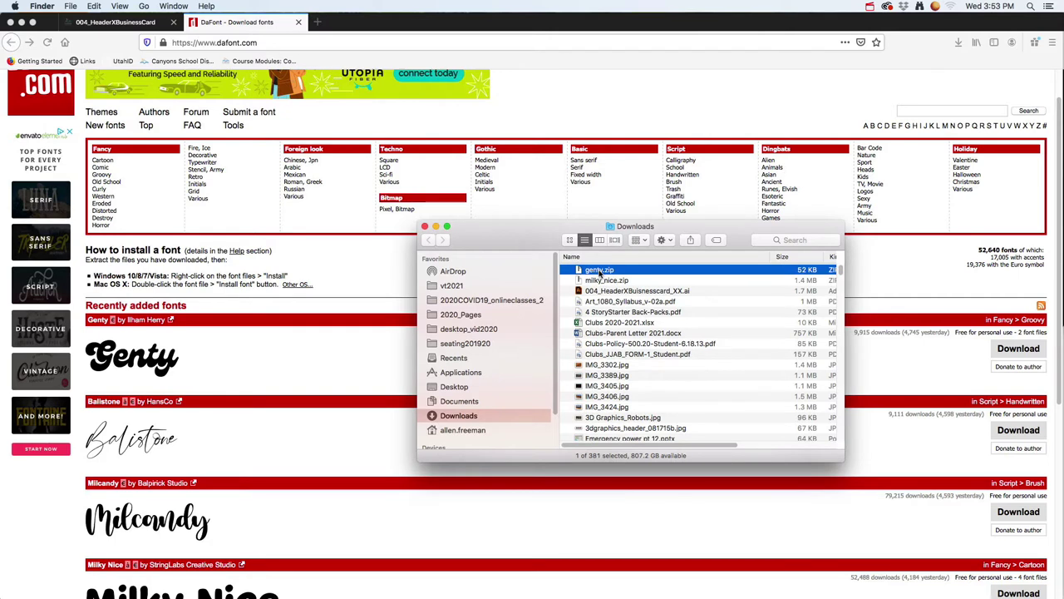
{"action": "double_click", "coordinate": [599, 271]}
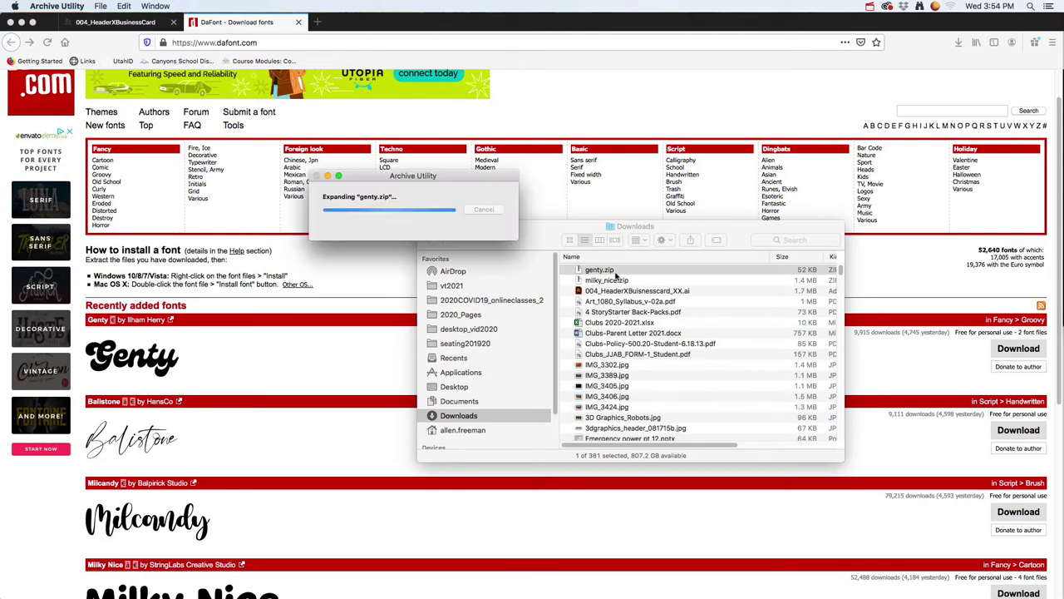
- Expand the genty folder and select GentyDemo-Regular.ttf
{"action": "left_click", "coordinate": [566, 271]}
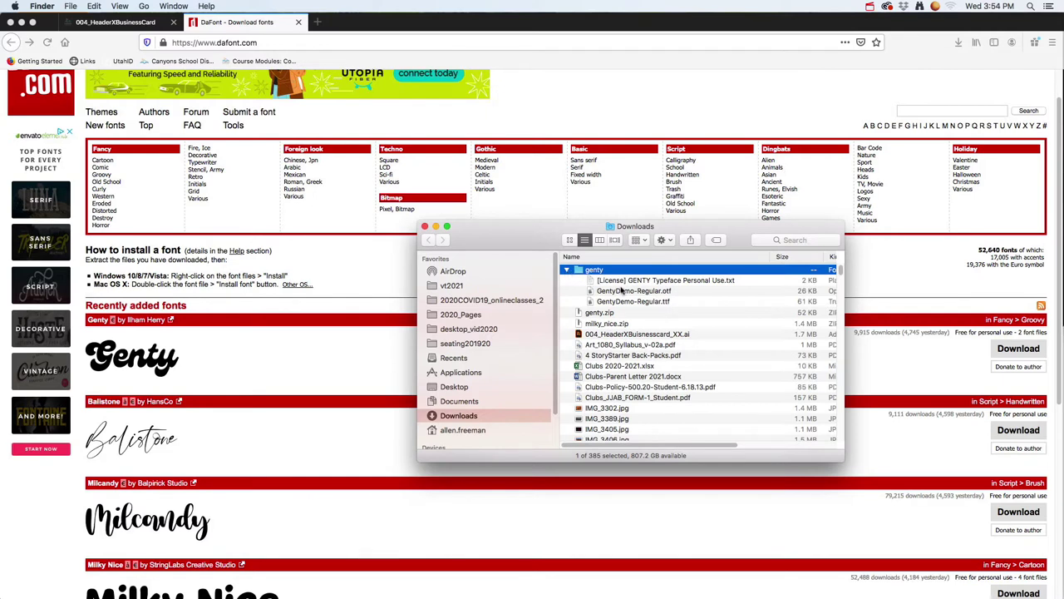
{"action": "left_click", "coordinate": [621, 291]}
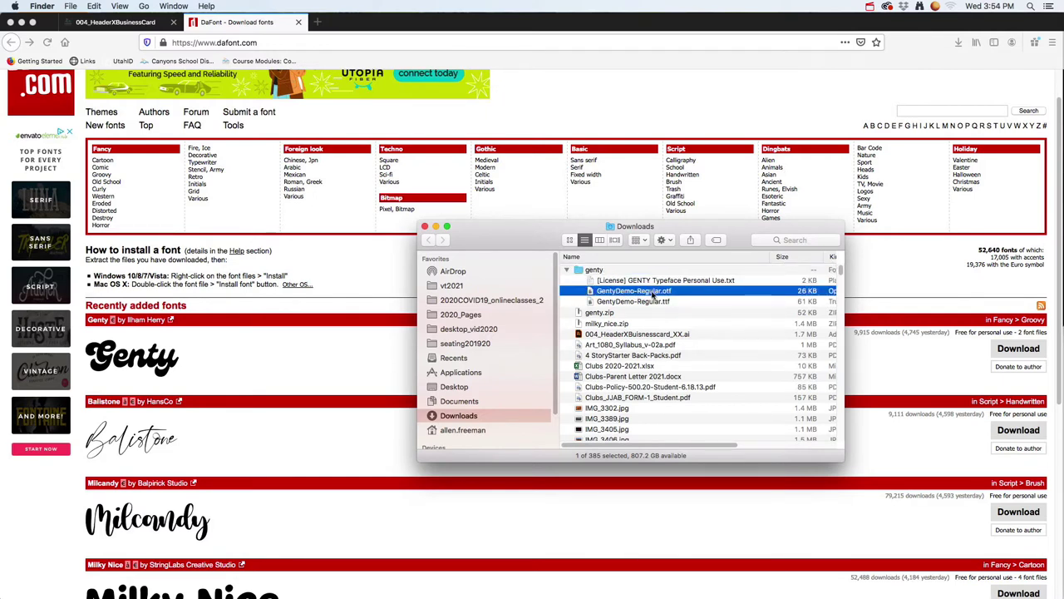
{"action": "key", "text": "Down"}
{"action": "key", "text": "Up"}
{"action": "key", "text": "Down"}
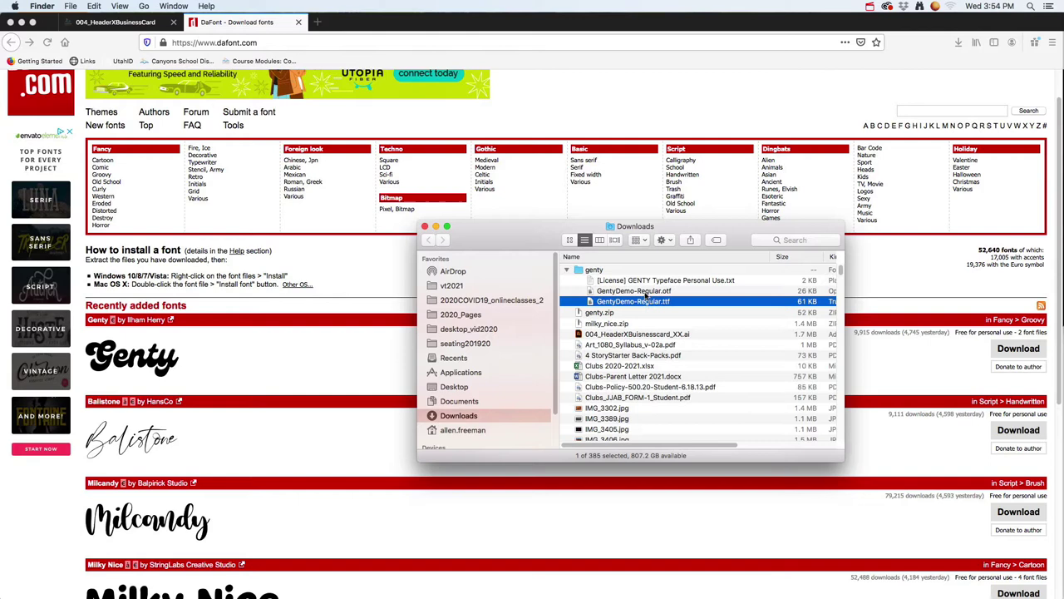
{"action": "key", "text": "Up"}
{"action": "key", "text": "Down"}
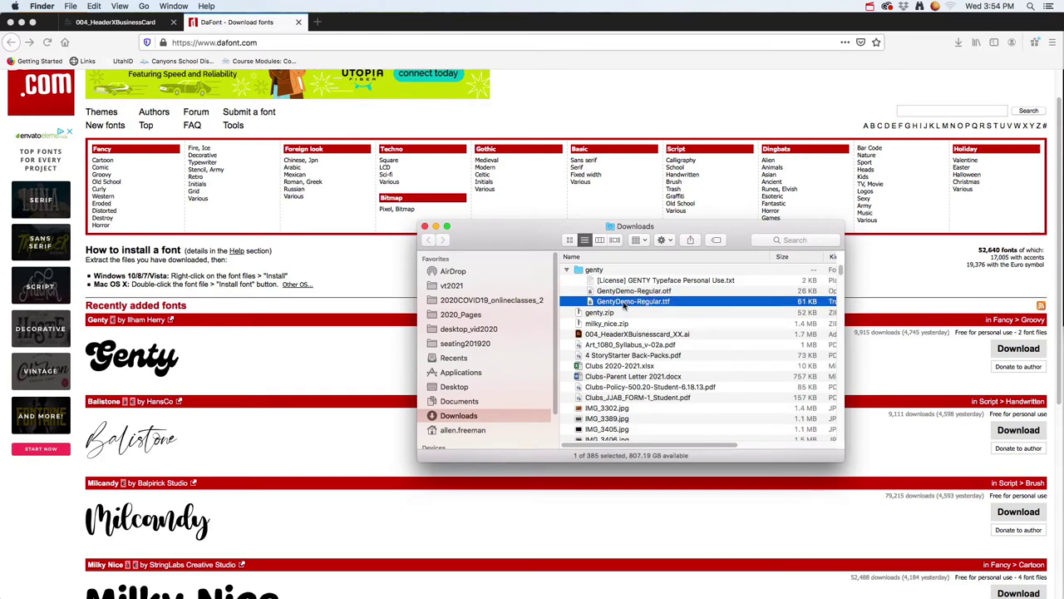
- Open GentyDemo-Regular.ttf in a preview and install Genty Demo into Font Book
{"action": "double_click", "coordinate": [623, 304]}
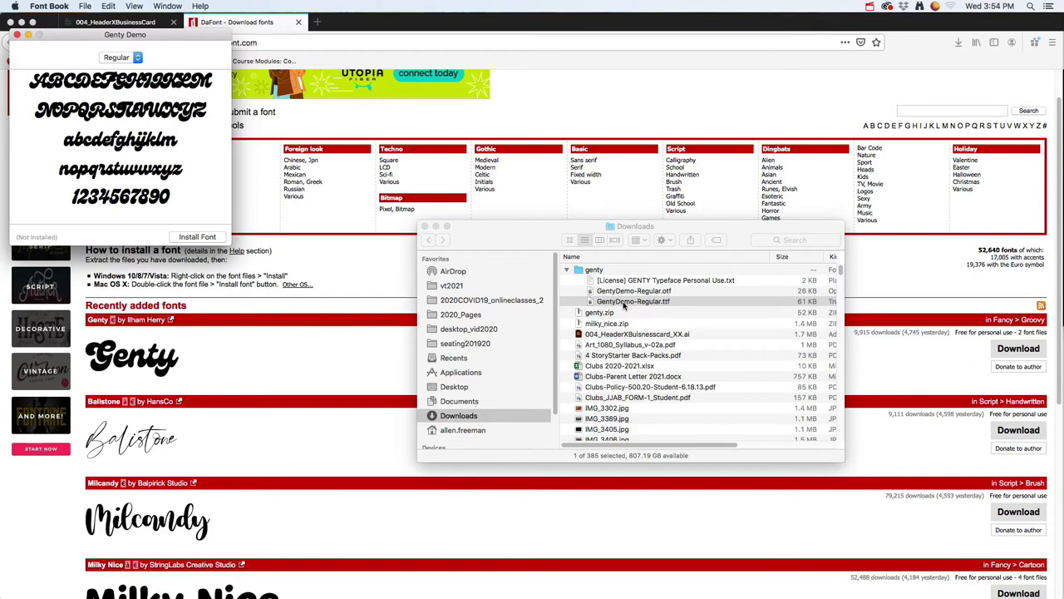
{"action": "left_click_drag", "start_coordinate": [169, 36], "coordinate": [279, 81]}
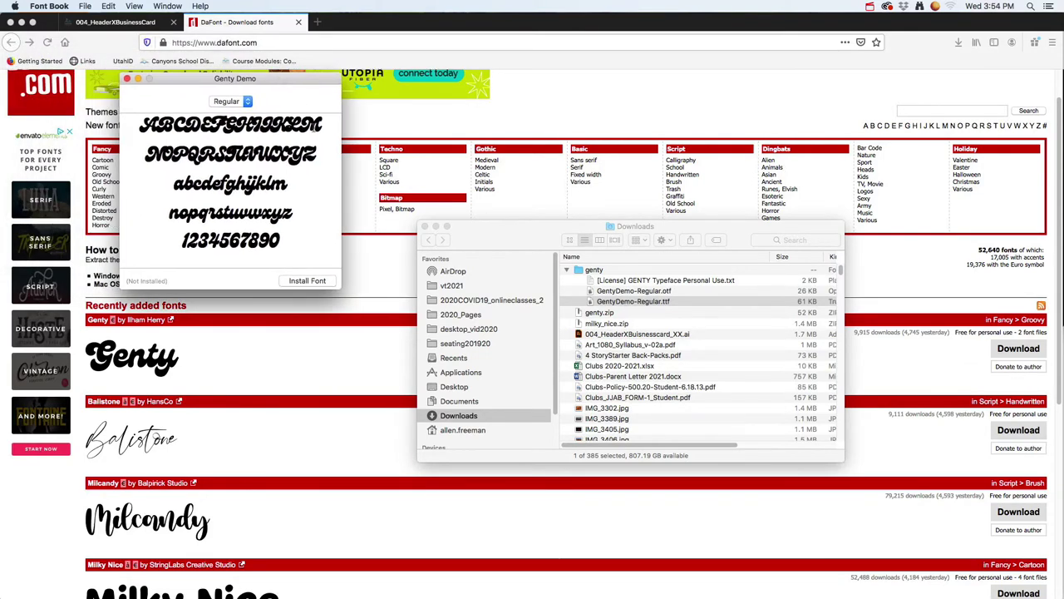
{"action": "left_click", "coordinate": [305, 282]}
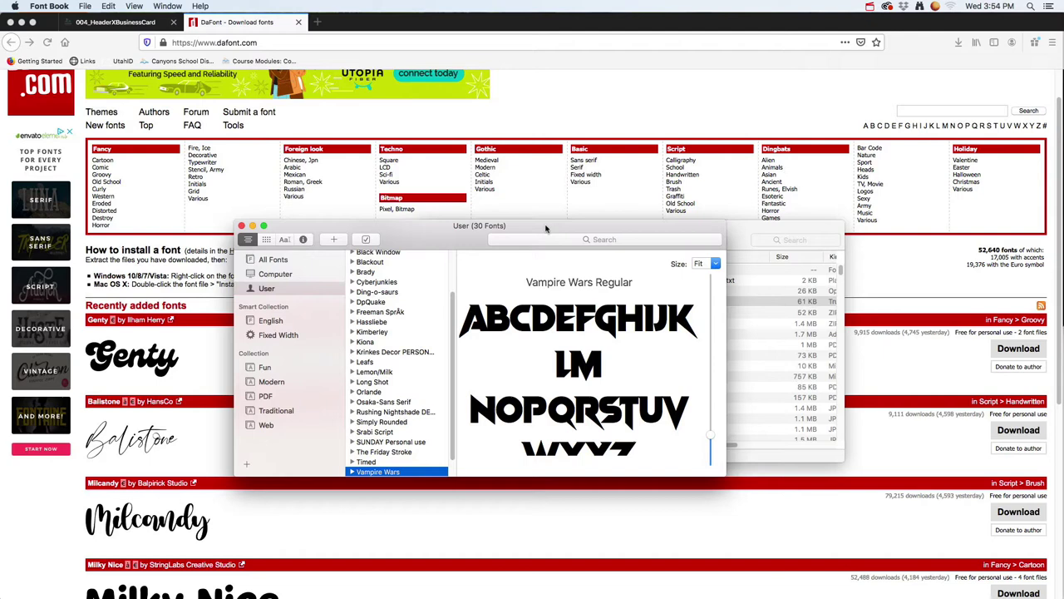
{"action": "left_click_drag", "start_coordinate": [551, 231], "coordinate": [451, 193]}
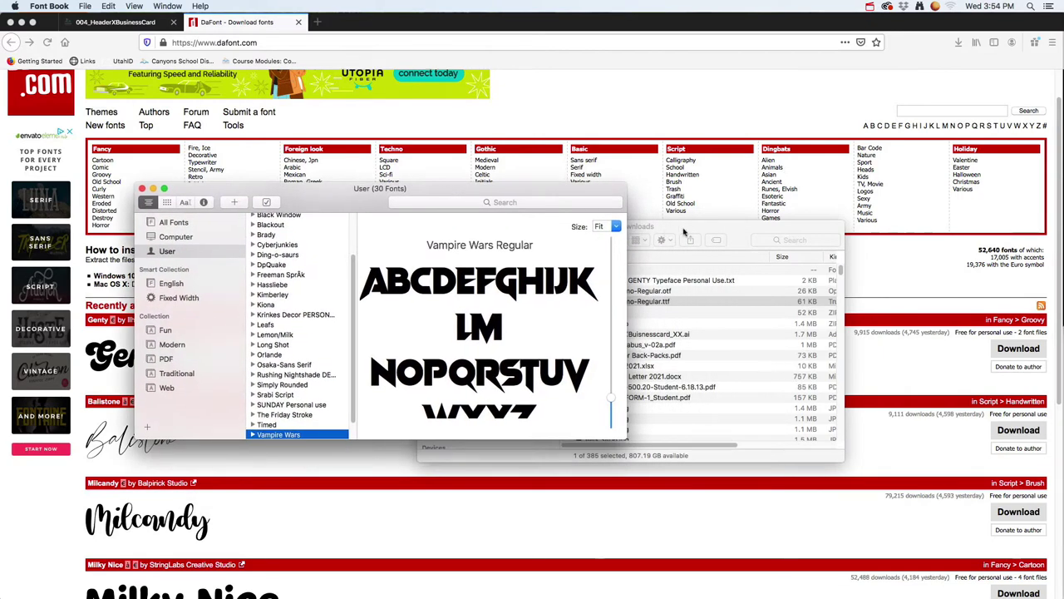
{"action": "left_click", "coordinate": [684, 233]}
- Unzip milky_nice.zip and expand the resulting milky_nice folder
{"action": "left_click", "coordinate": [617, 291]}
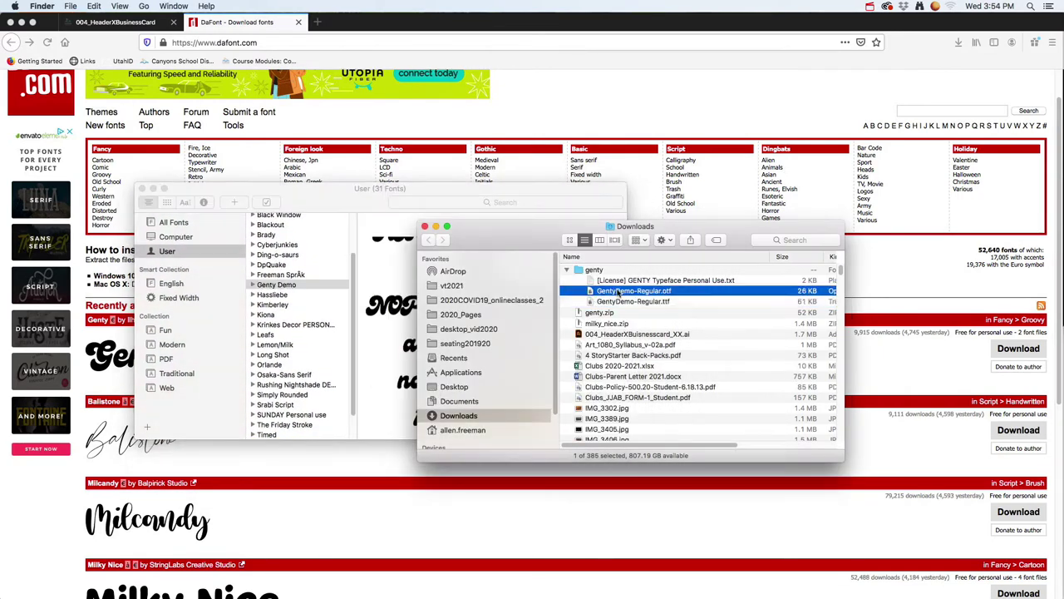
{"action": "left_click", "coordinate": [593, 313]}
{"action": "left_click", "coordinate": [587, 324]}
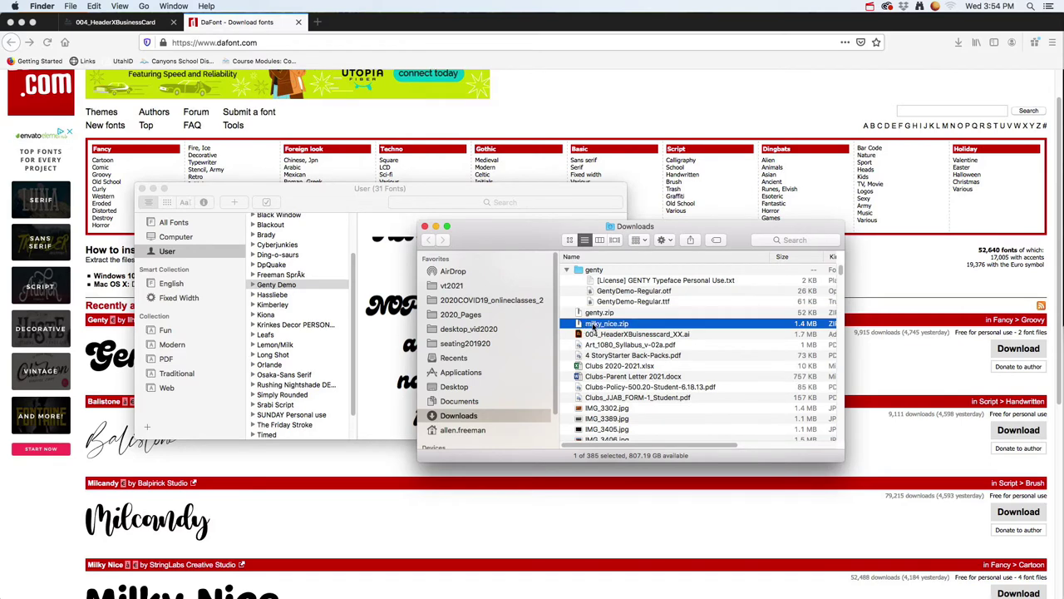
{"action": "double_click", "coordinate": [593, 325]}
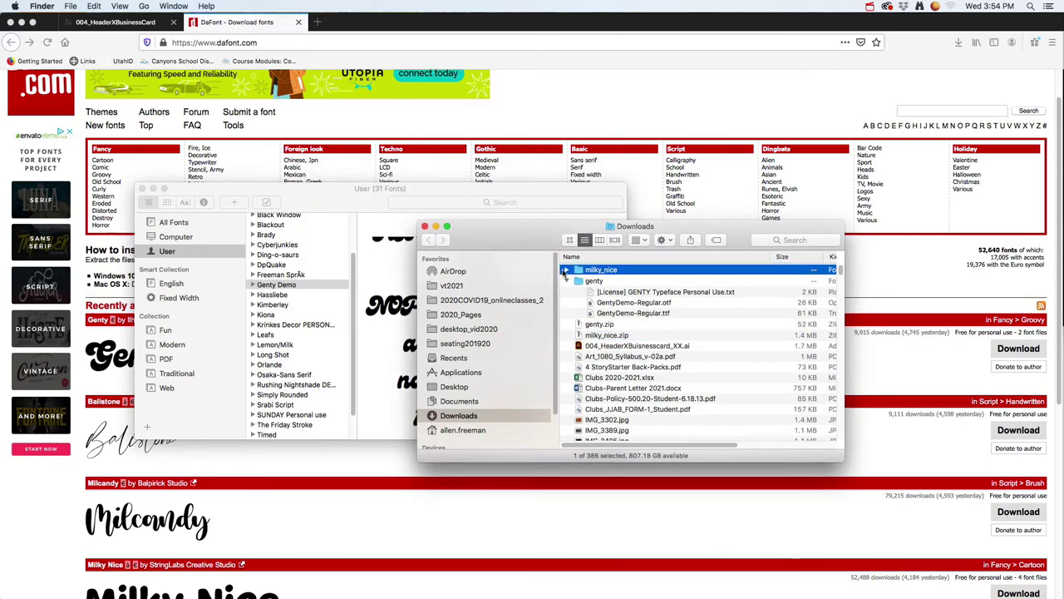
{"action": "left_click", "coordinate": [566, 271]}
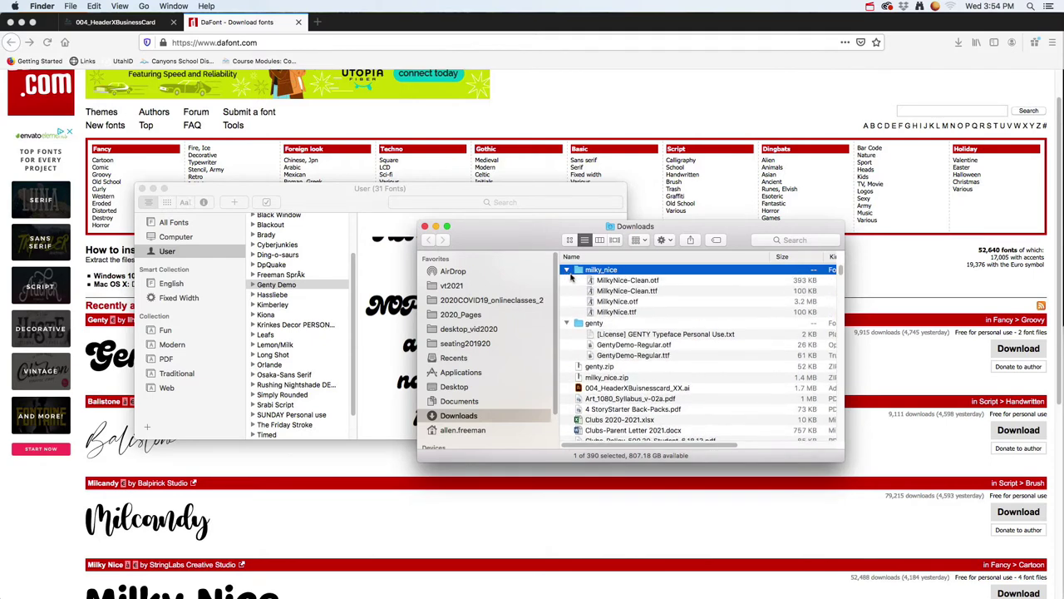
- Quick Look each Milky Nice font file, settling on MilkyNice-Clean.otf
{"action": "left_click", "coordinate": [629, 291]}
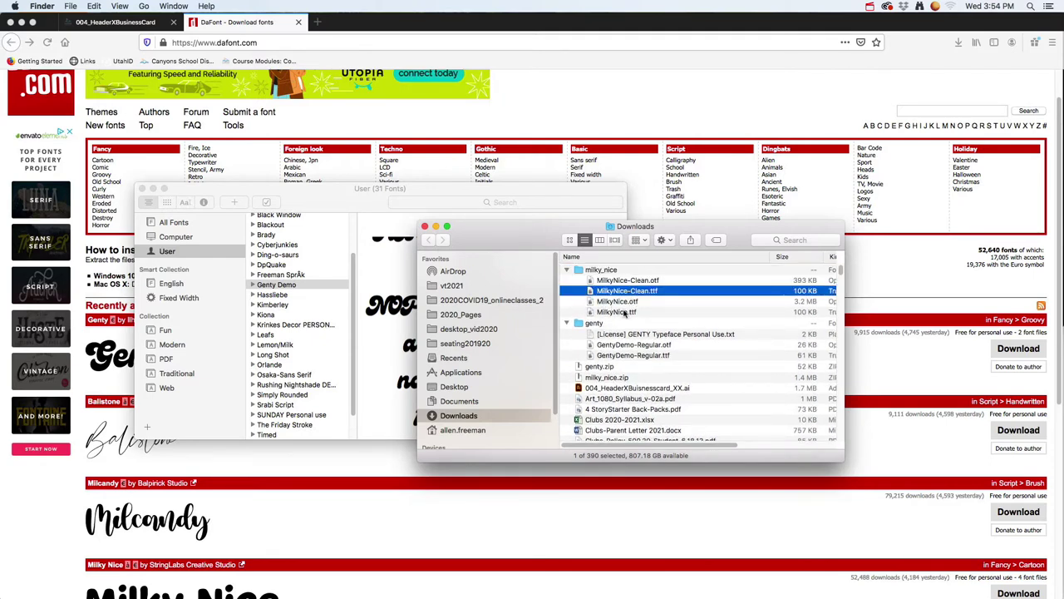
{"action": "left_click", "coordinate": [619, 312]}
{"action": "key", "text": "space"}
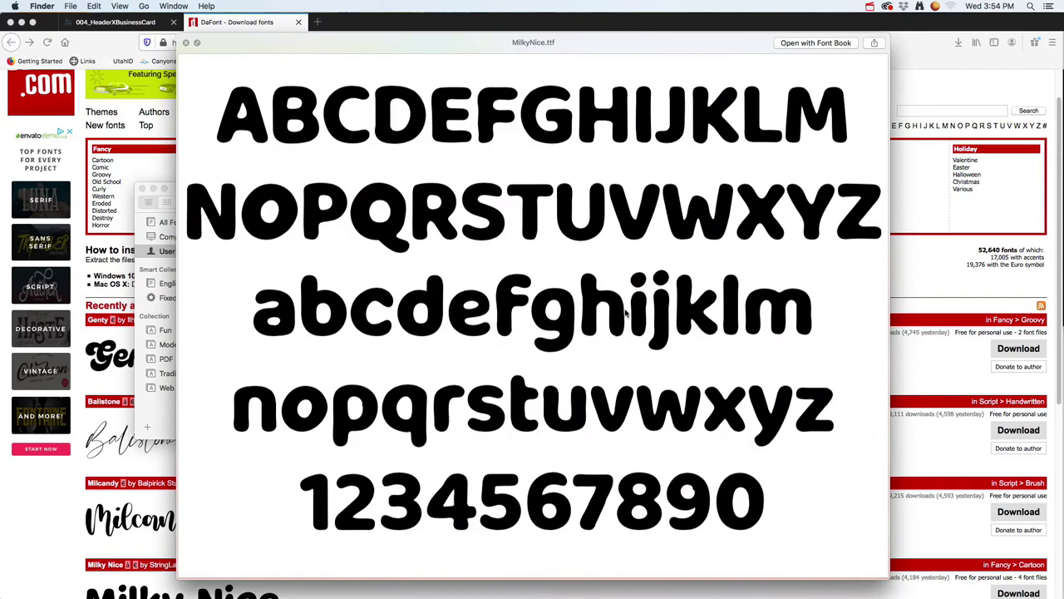
{"action": "key", "text": "space"}
{"action": "left_click", "coordinate": [631, 291]}
{"action": "key", "text": "space"}
{"action": "key", "text": "space"}
{"action": "key", "text": "Down"}
{"action": "key", "text": "space"}
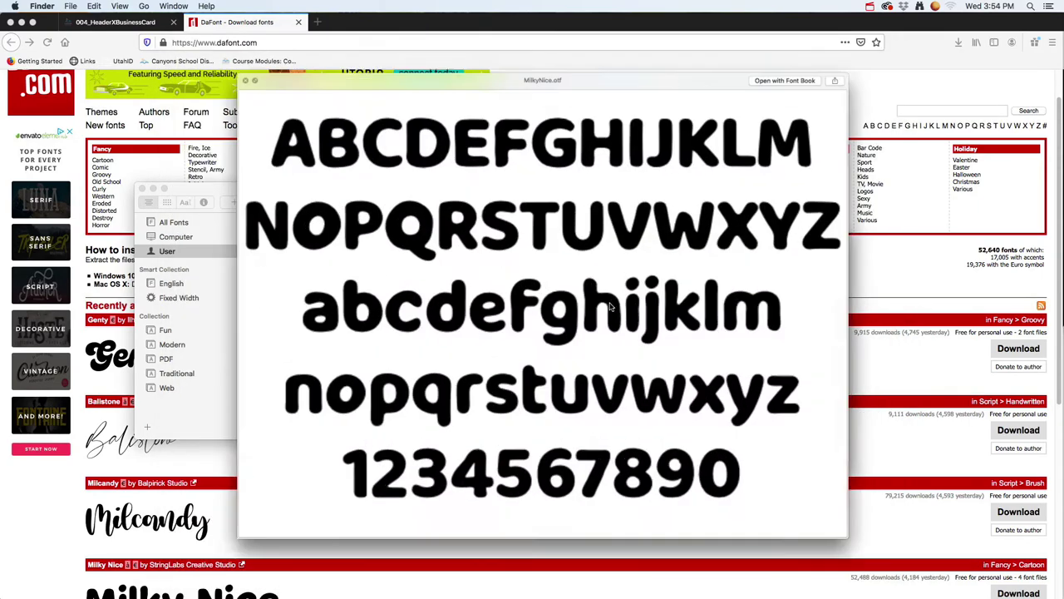
{"action": "key", "text": "space"}
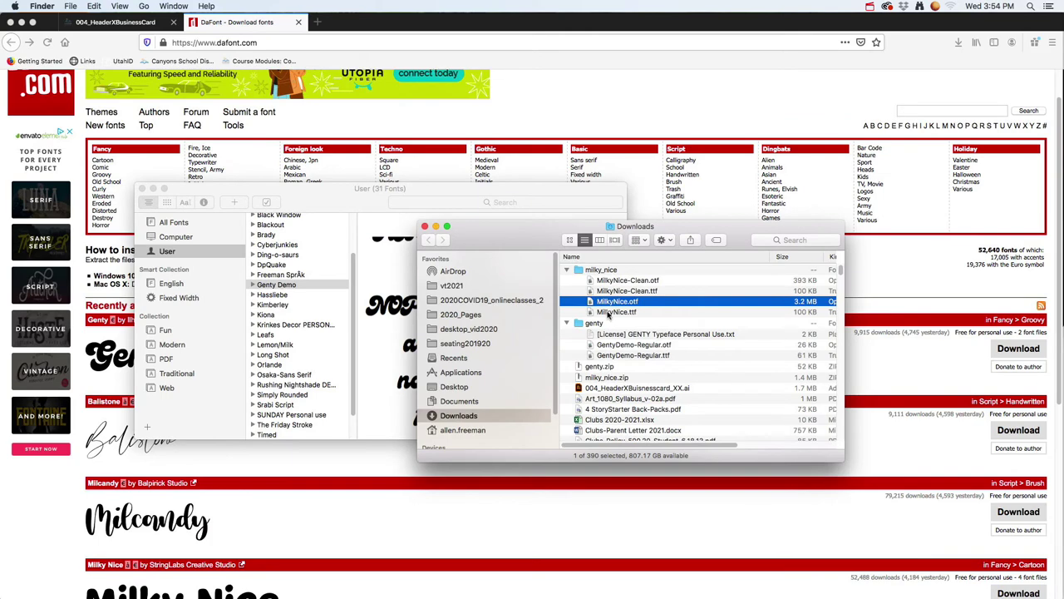
{"action": "left_click", "coordinate": [614, 284]}
{"action": "key", "text": "space"}
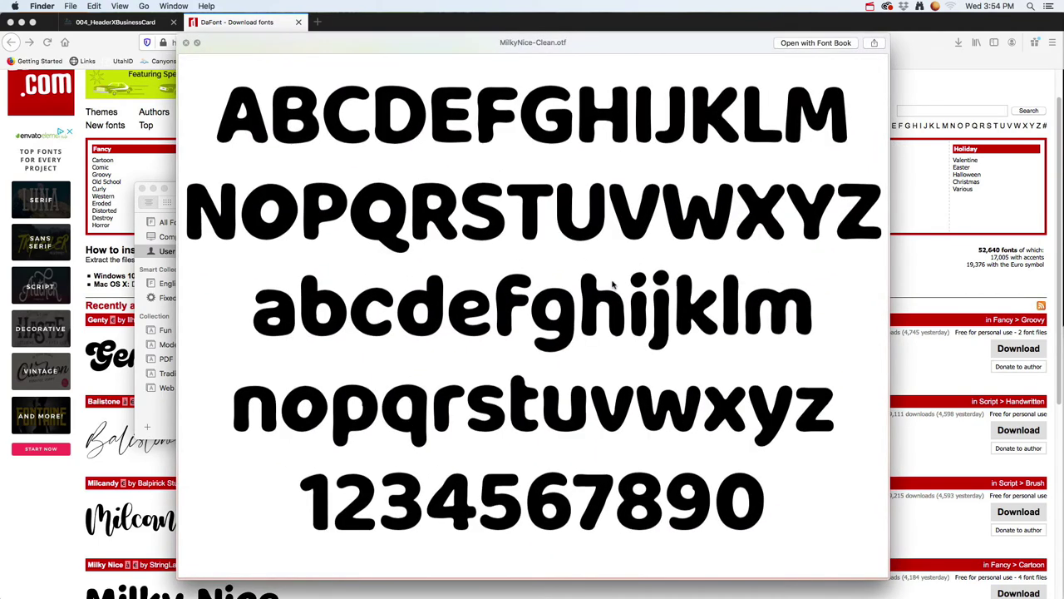
{"action": "key", "text": "space"}
{"action": "left_click_drag", "start_coordinate": [614, 284], "coordinate": [613, 286]}
- Open MilkyNice-Clean.otf and install the Milky Nice font into Font Book
{"action": "double_click", "coordinate": [614, 285]}
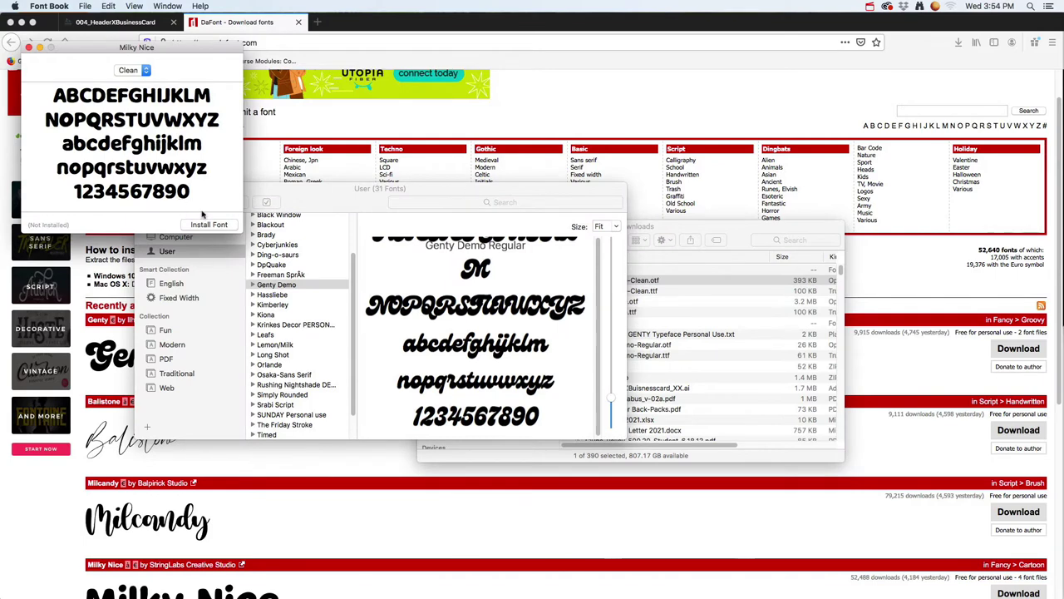
{"action": "left_click", "coordinate": [206, 223]}
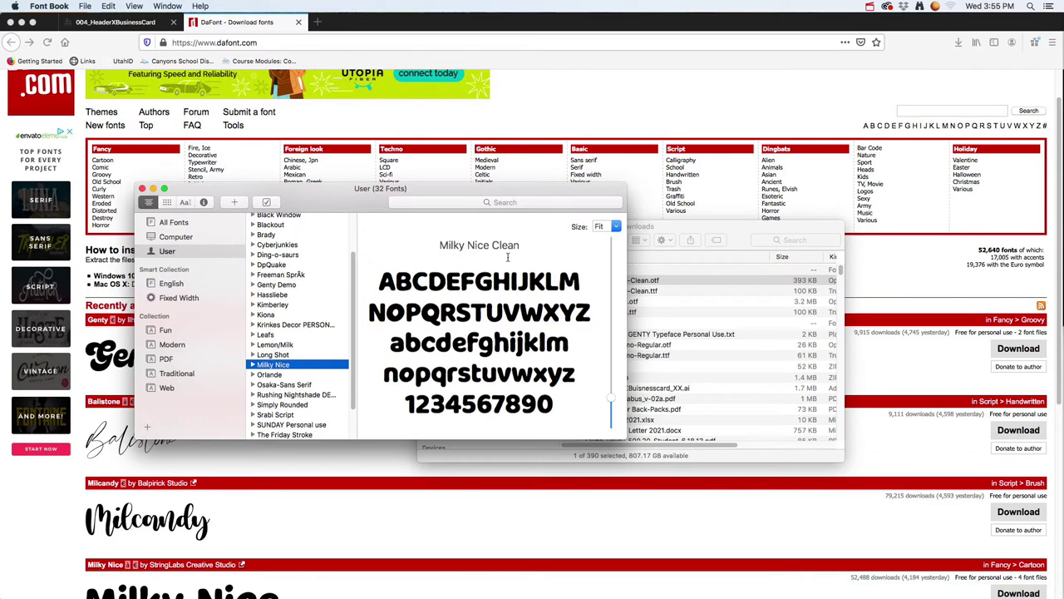
{"action": "key", "text": "super+Tab"}
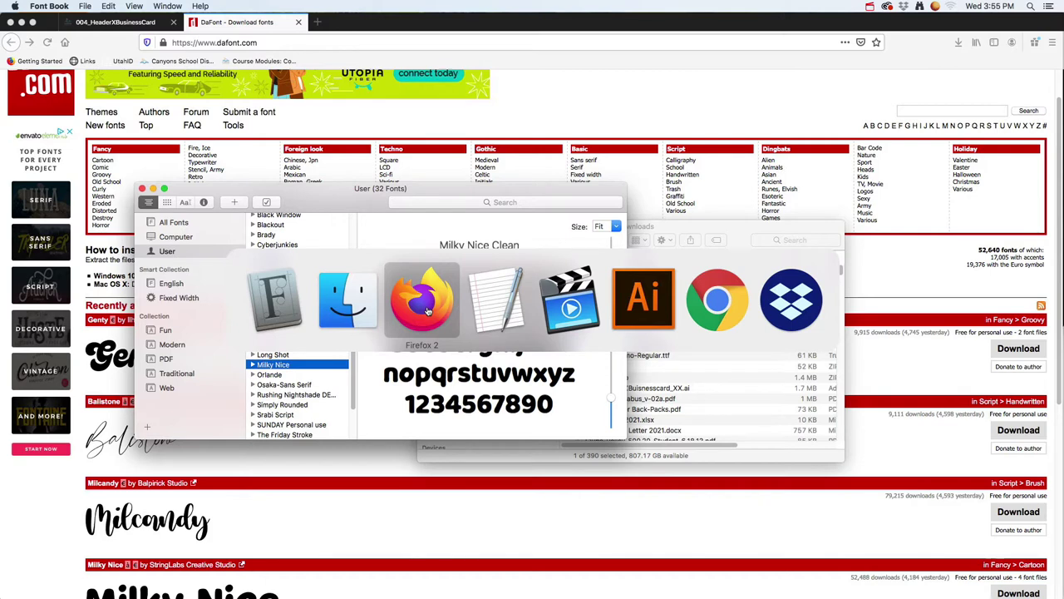
- Switch back to Firefox and show the 004_HeaderXBusinessCard assignment tab
{"action": "key", "text": "super+Tab"}
{"action": "key", "text": "super+Tab"}
{"action": "key", "text": "super+Tab"}
{"action": "key", "text": "super+shift+Tab"}
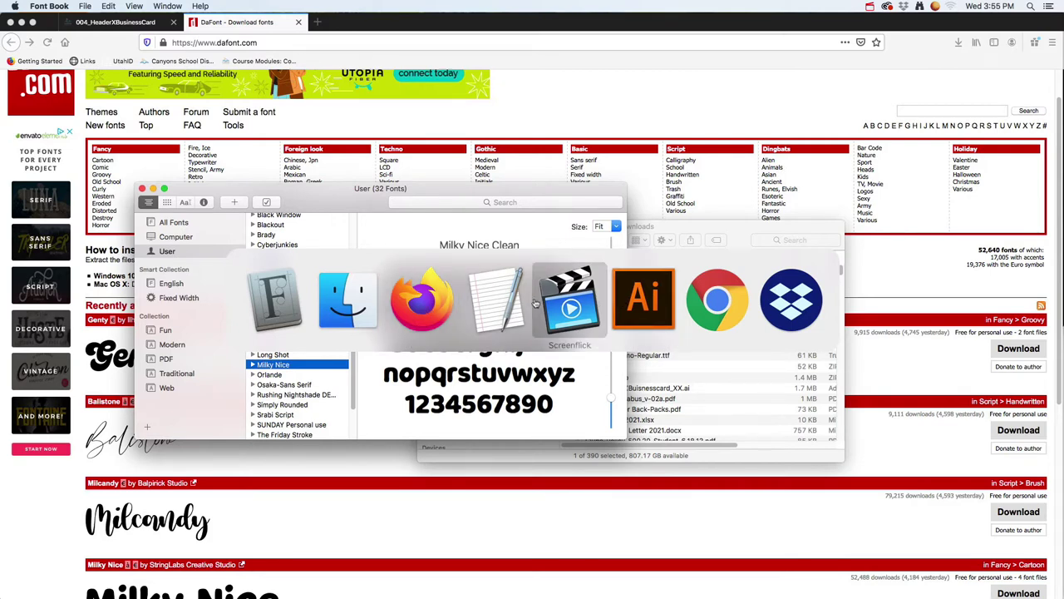
{"action": "left_click", "coordinate": [427, 297]}
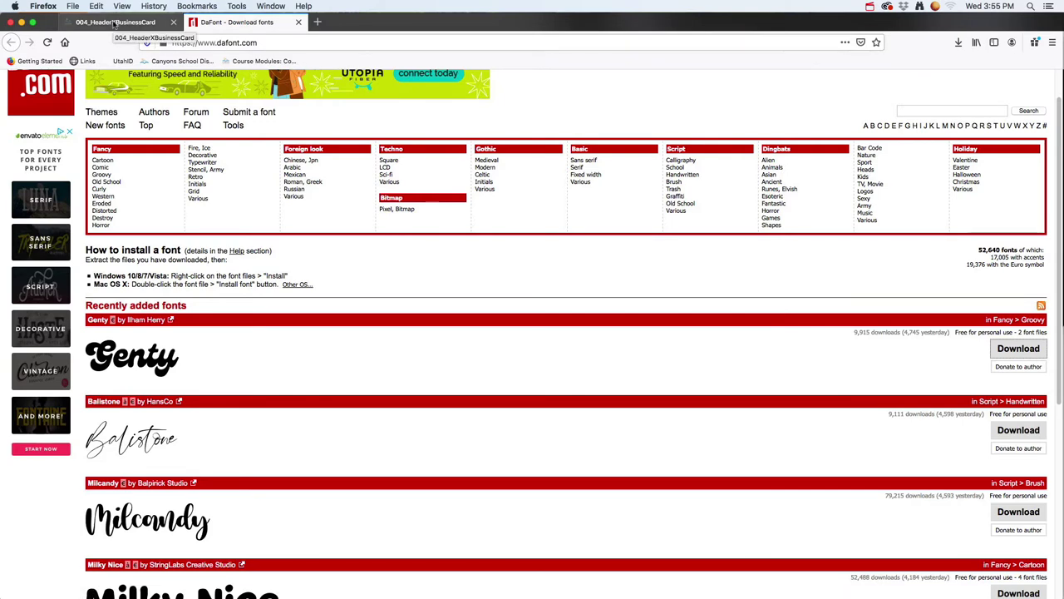
{"action": "left_click", "coordinate": [114, 23]}
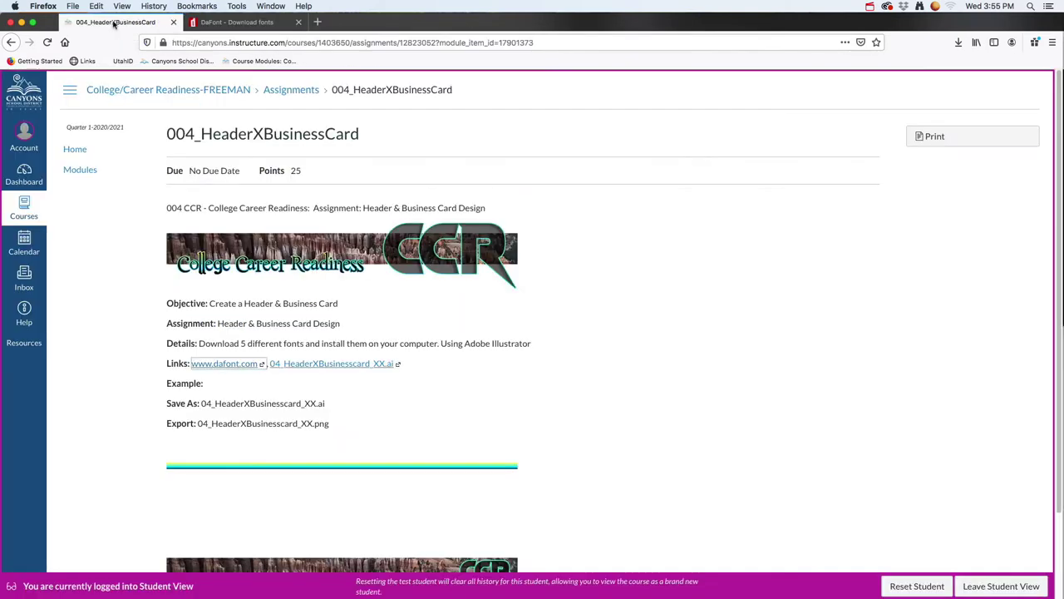
- Download the 04_HeaderXBusinesscard_XX.ai template from Google Drive and select it in Downloads
{"action": "left_click", "coordinate": [323, 366]}
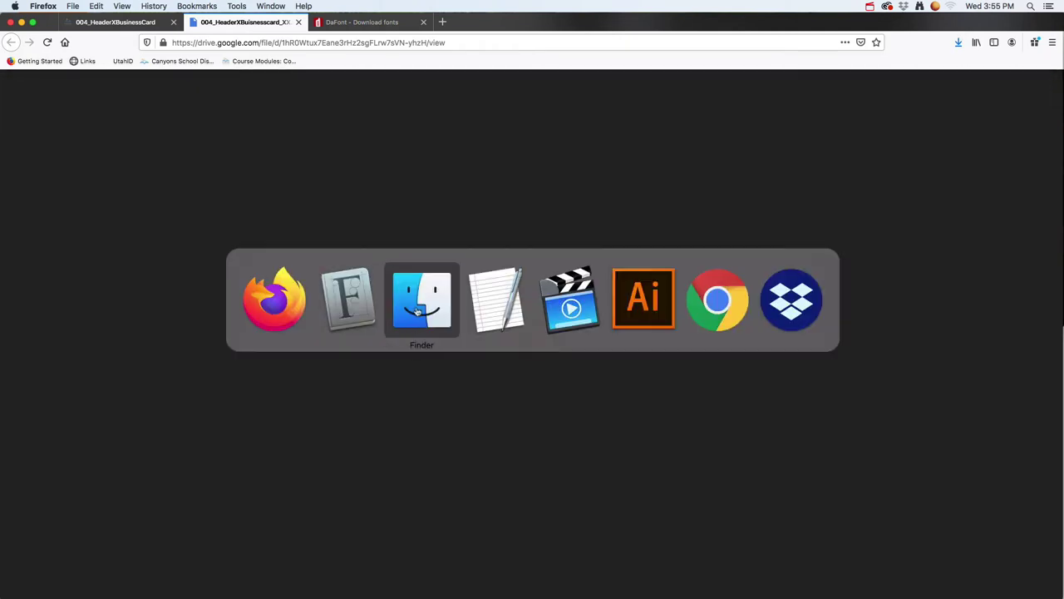
{"action": "left_click", "coordinate": [418, 312]}
{"action": "left_click", "coordinate": [604, 272]}
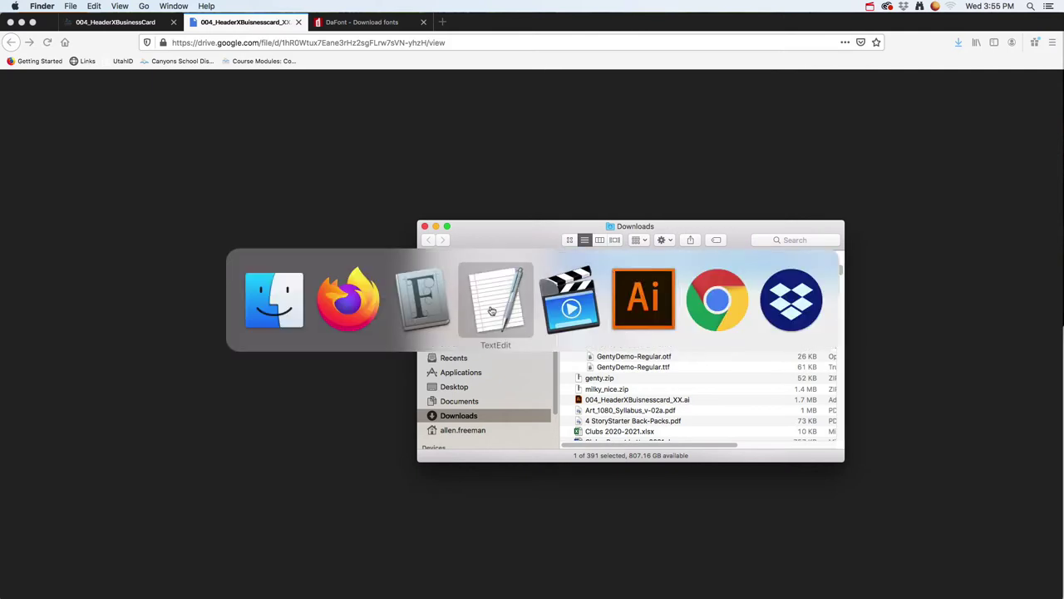
- Switch to Adobe Illustrator showing the 004_HeaderXBuisnesscard_XX.ai template
{"action": "left_click", "coordinate": [628, 294]}
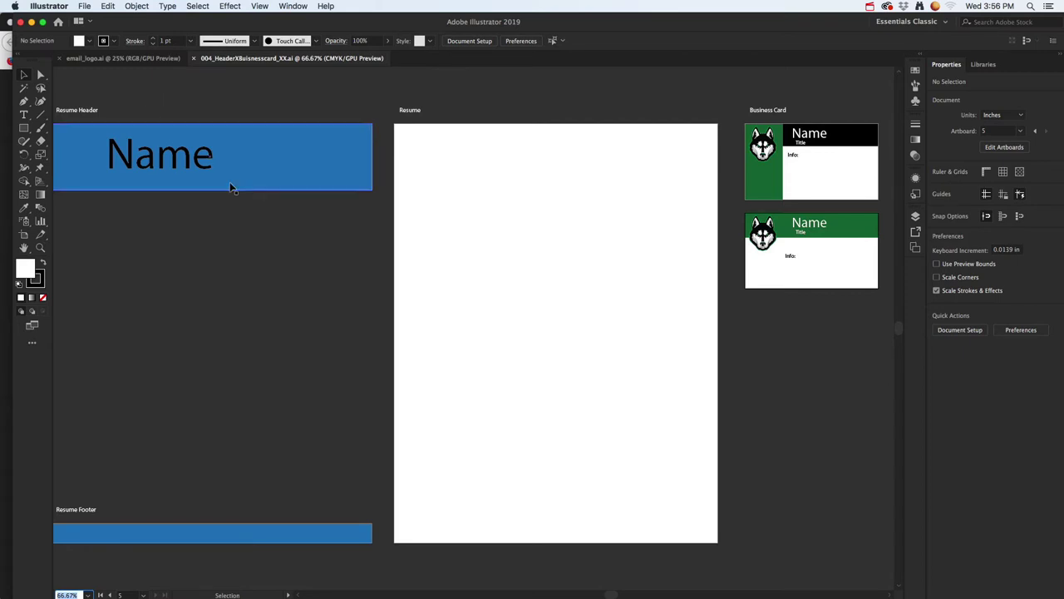
- Replace the header's 'Name' placeholder text with the person's name
{"action": "scroll", "coordinate": [260, 237], "scroll_direction": "left", "scroll_amount": 3}
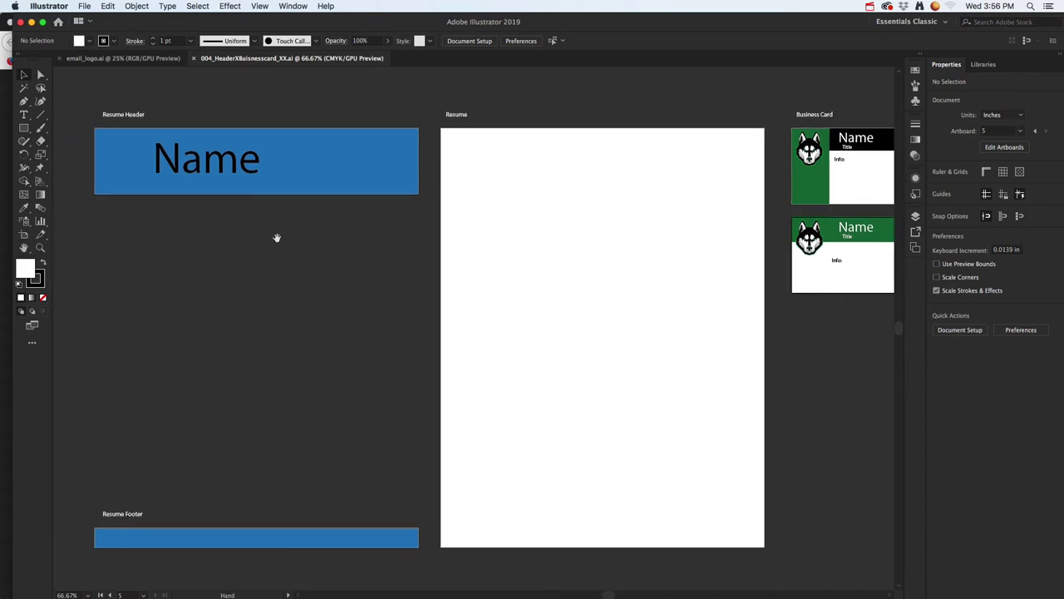
{"action": "left_click", "coordinate": [218, 171]}
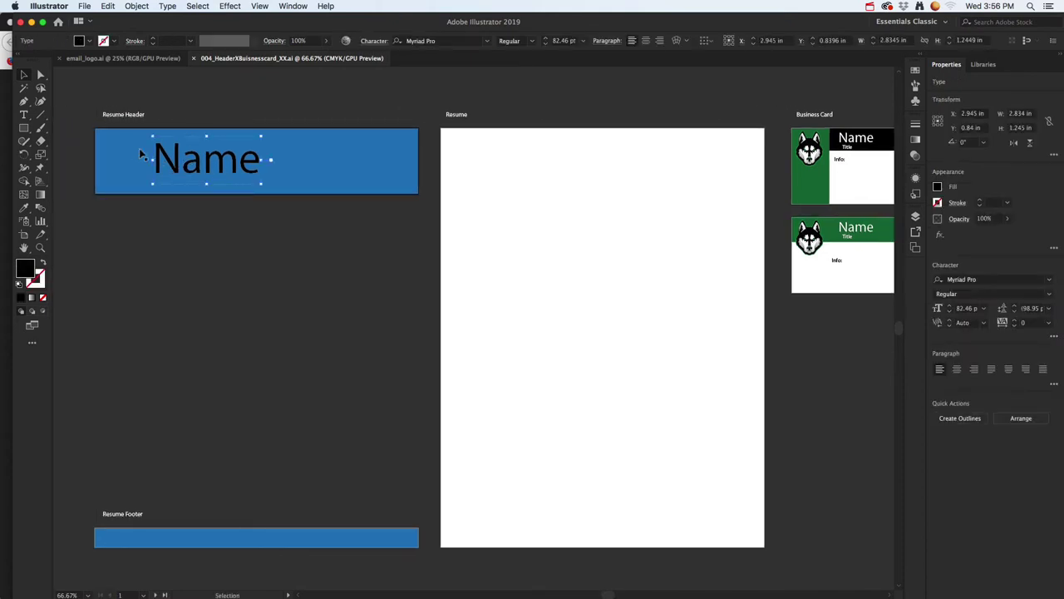
{"action": "double_click", "coordinate": [215, 168]}
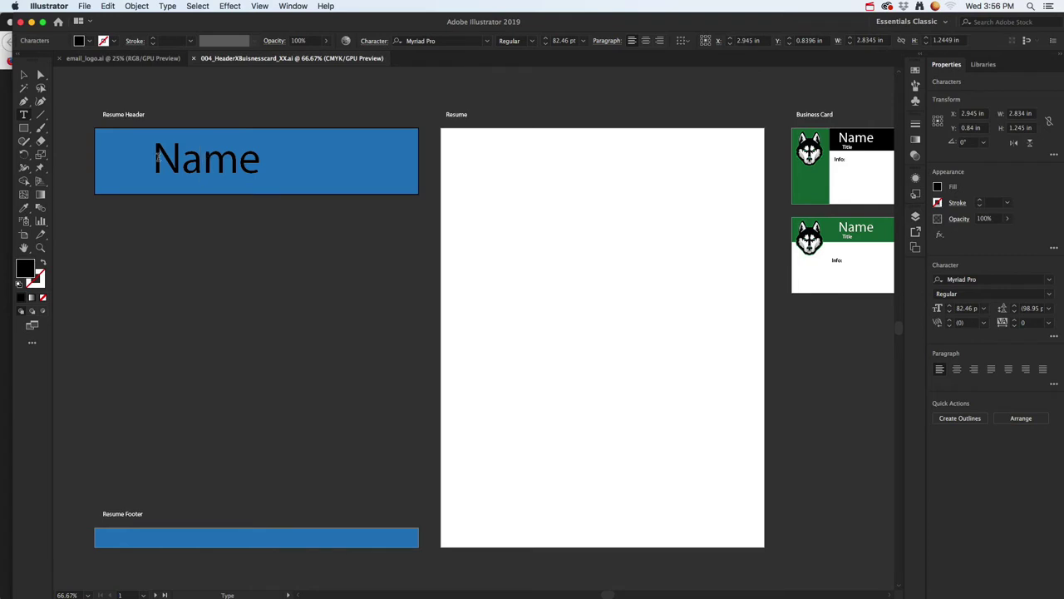
{"action": "left_click_drag", "start_coordinate": [156, 158], "coordinate": [260, 168]}
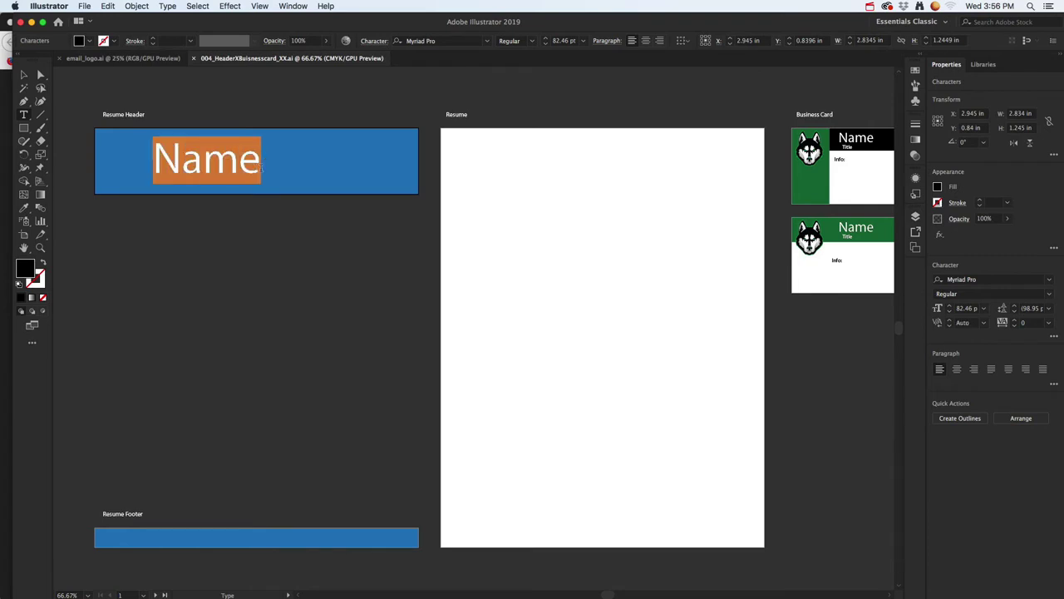
{"action": "type", "text": "M"}
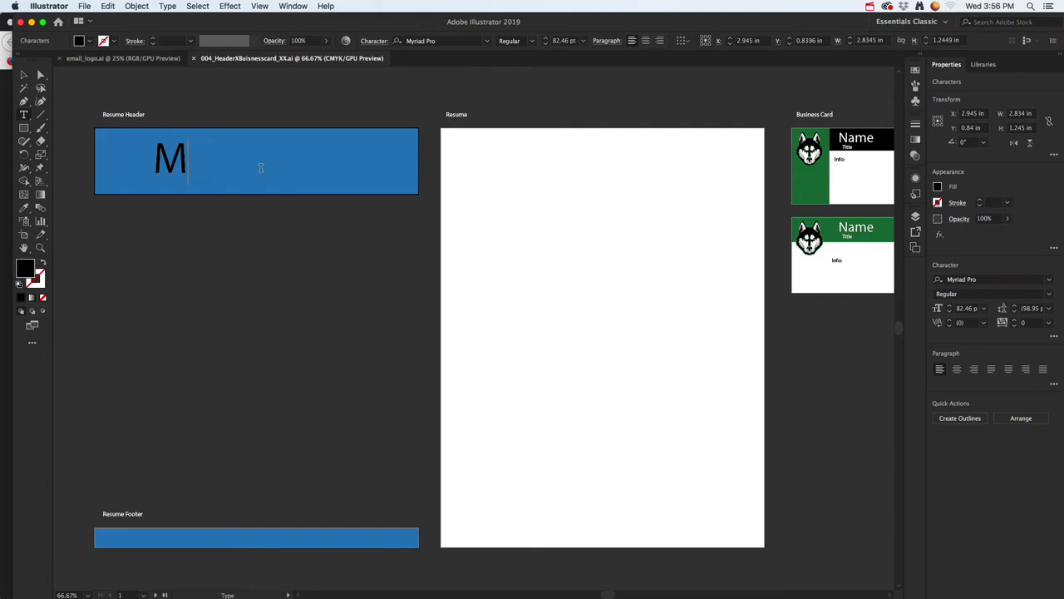
{"action": "type", "text": "r Freeman"}
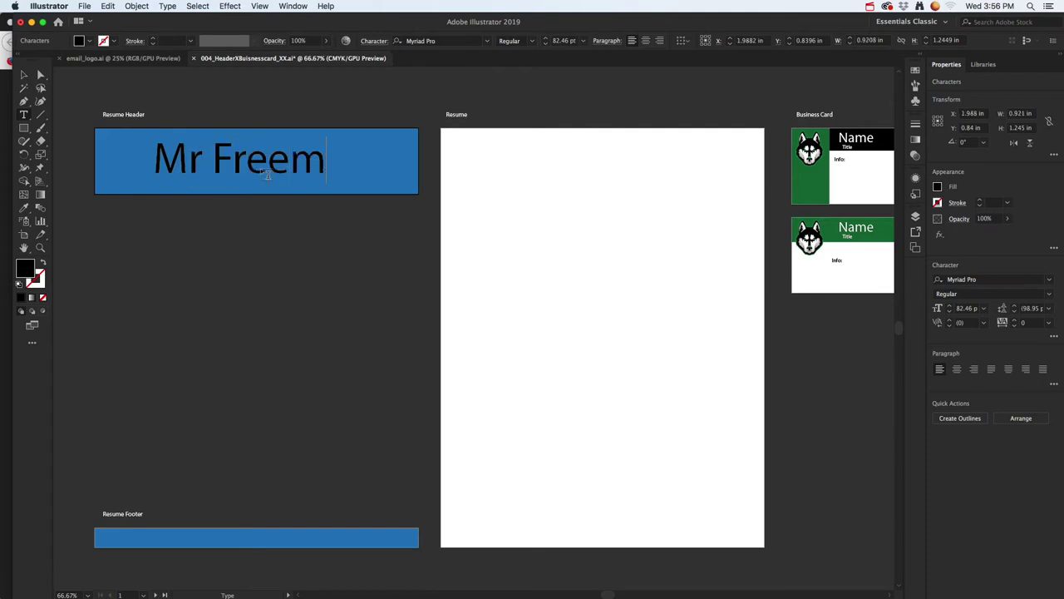
{"action": "left_click", "coordinate": [24, 76]}
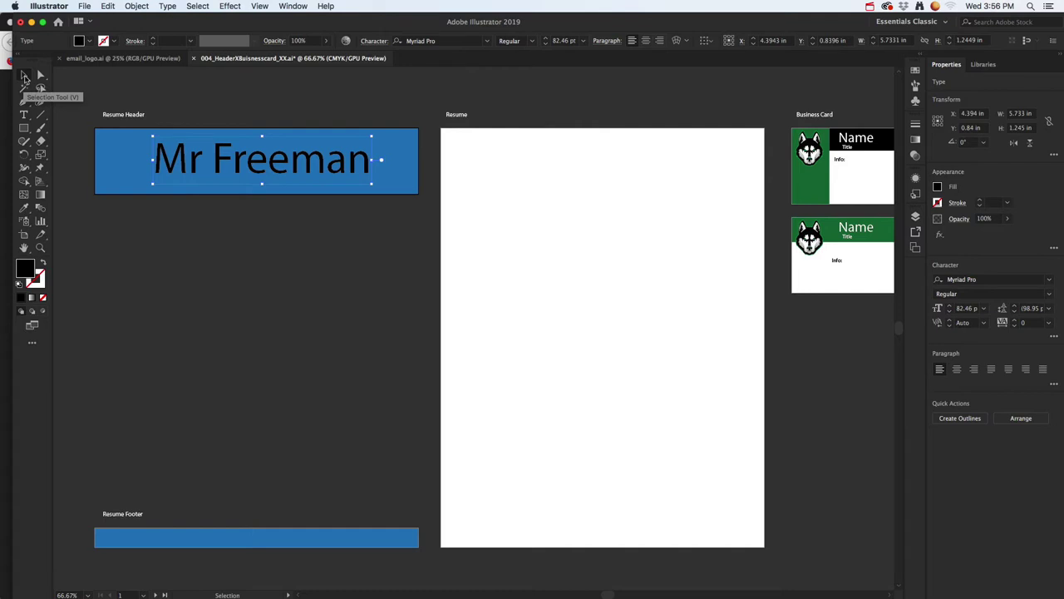
- Switch to the Essentials workspace and show the Properties panel for the name text
{"action": "left_click", "coordinate": [913, 23]}
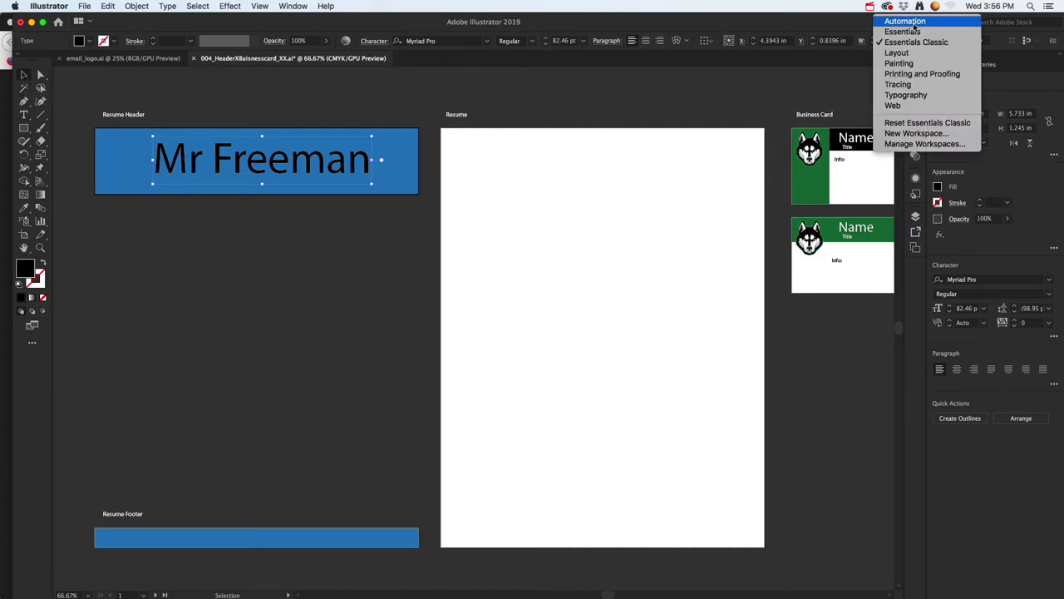
{"action": "left_click", "coordinate": [910, 34]}
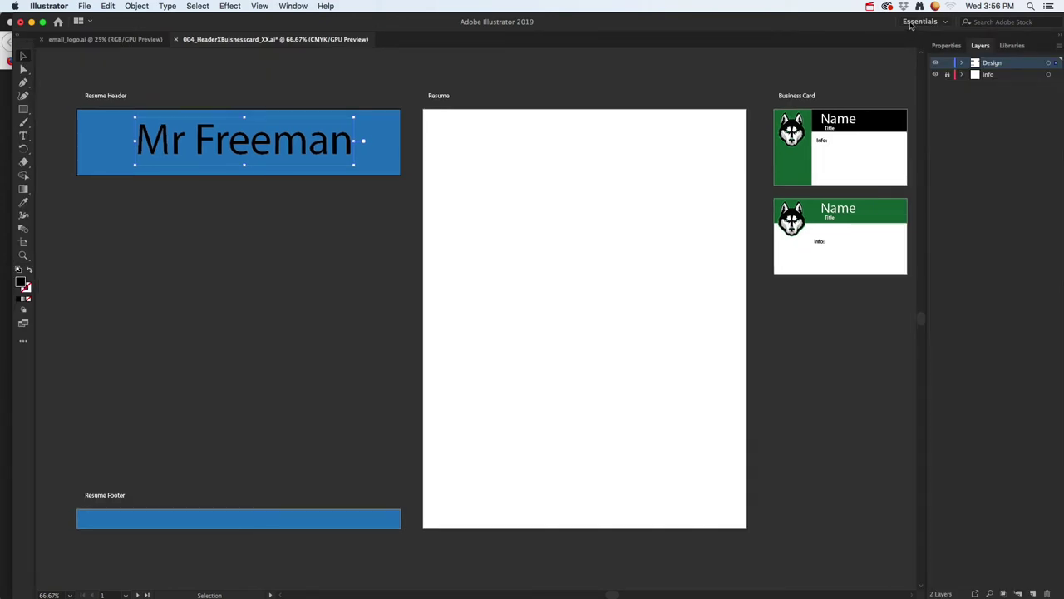
{"action": "left_click", "coordinate": [912, 24]}
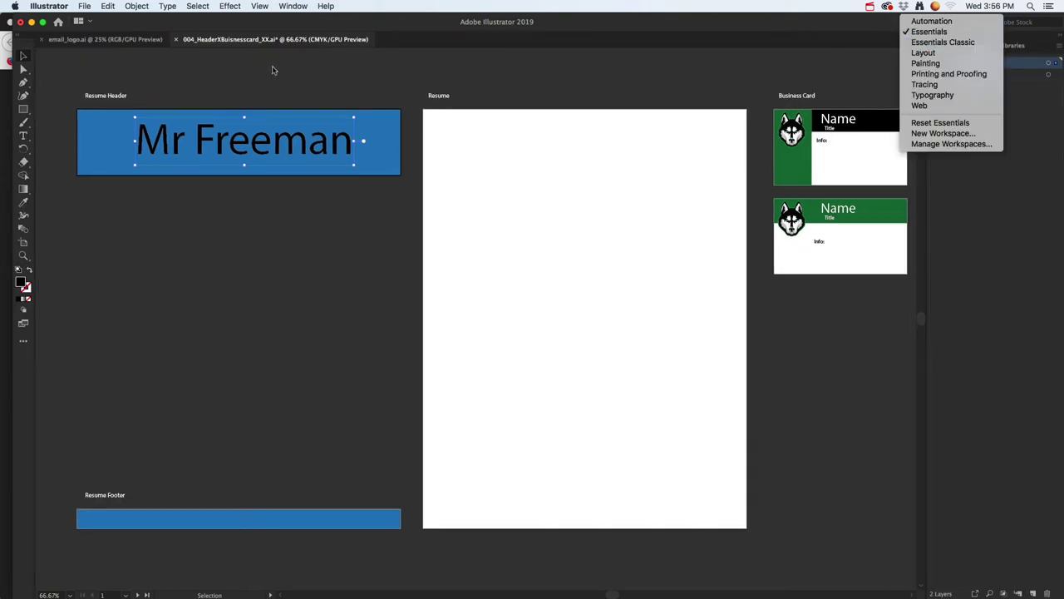
{"action": "left_click", "coordinate": [28, 66]}
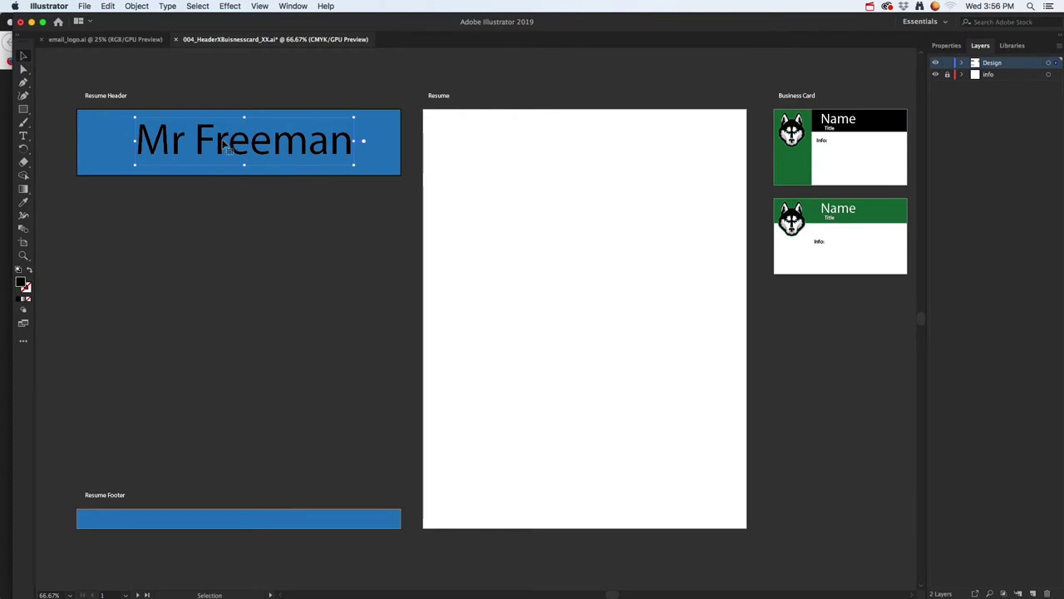
{"action": "left_click", "coordinate": [945, 46]}
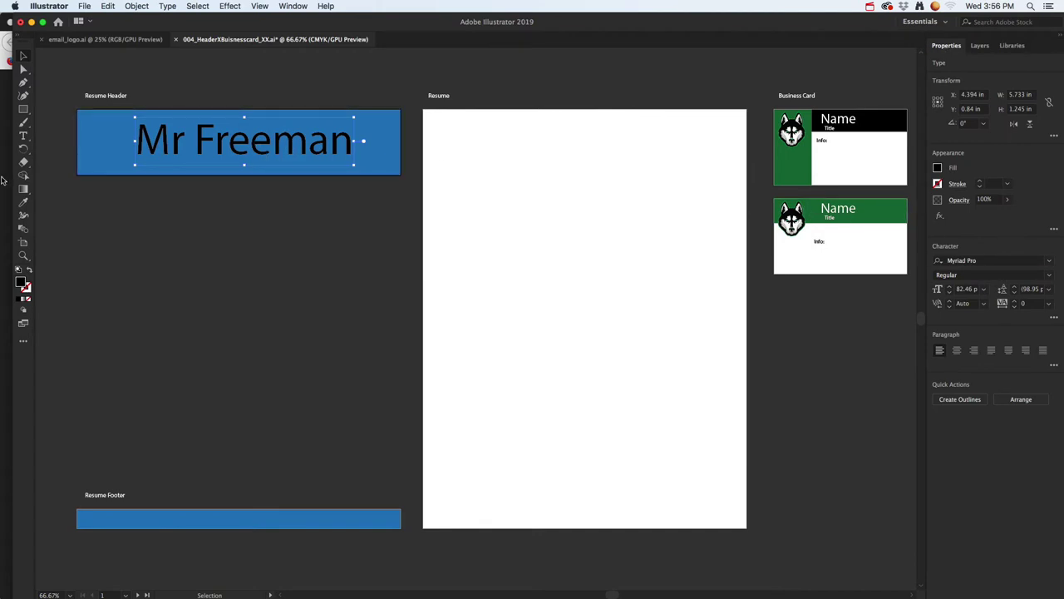
- Reselect the name text as a whole object, then deselect it
{"action": "left_click", "coordinate": [22, 138]}
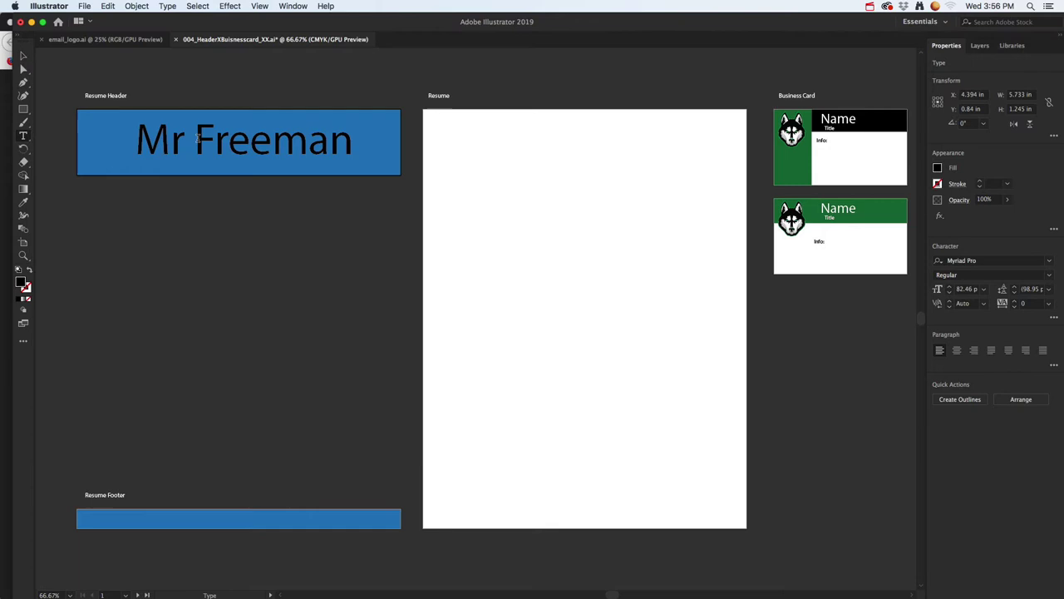
{"action": "left_click", "coordinate": [306, 139]}
{"action": "left_click", "coordinate": [23, 56]}
{"action": "left_click", "coordinate": [118, 184]}
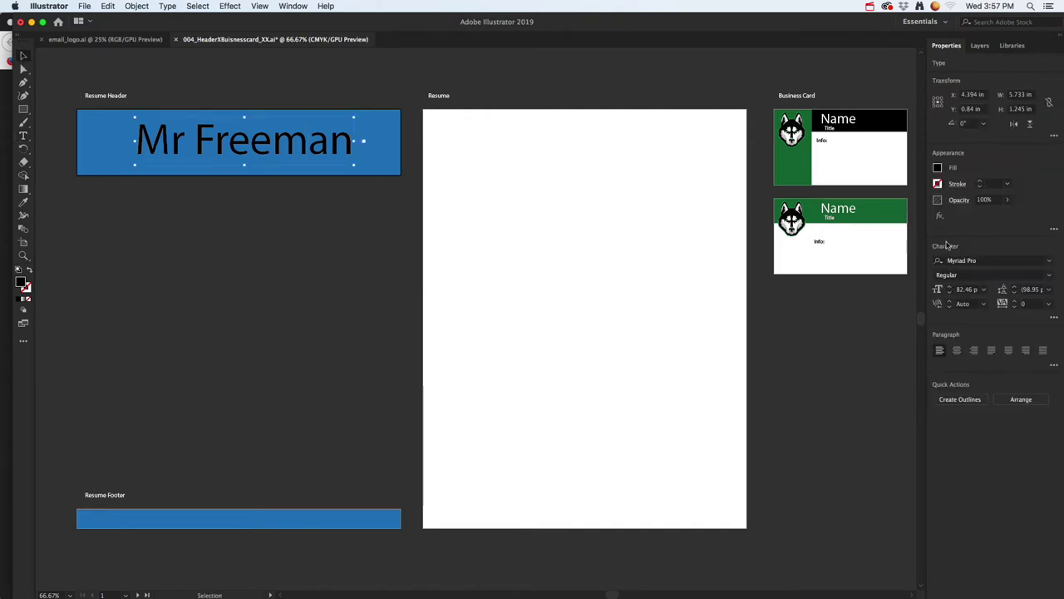
- Set the header name in Copperplate Bold after briefly trying KimberleyBl-Regular
{"action": "left_click", "coordinate": [1050, 265]}
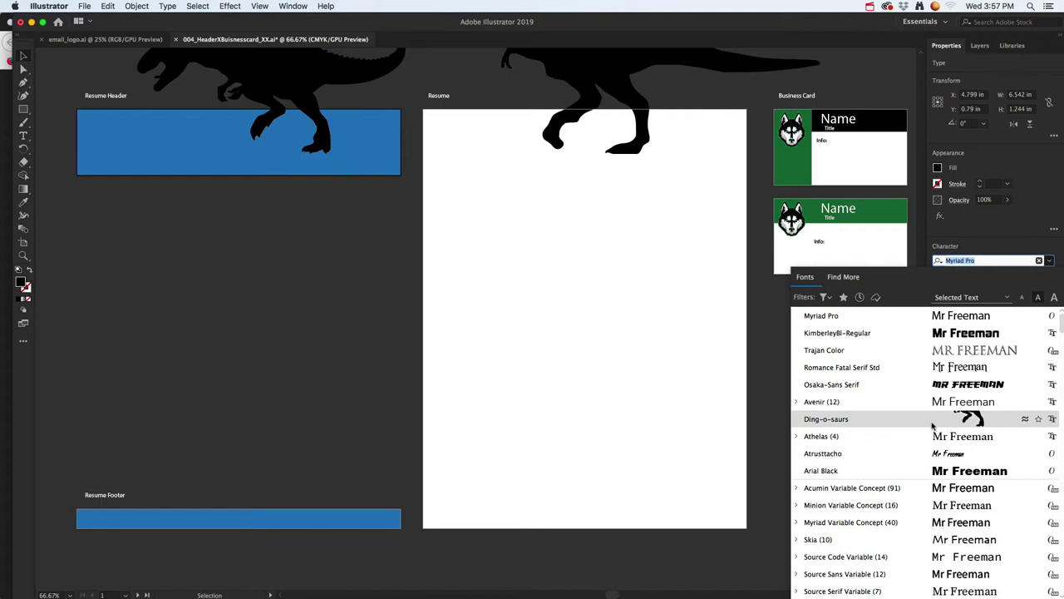
{"action": "left_click", "coordinate": [944, 337]}
{"action": "left_click", "coordinate": [1051, 265]}
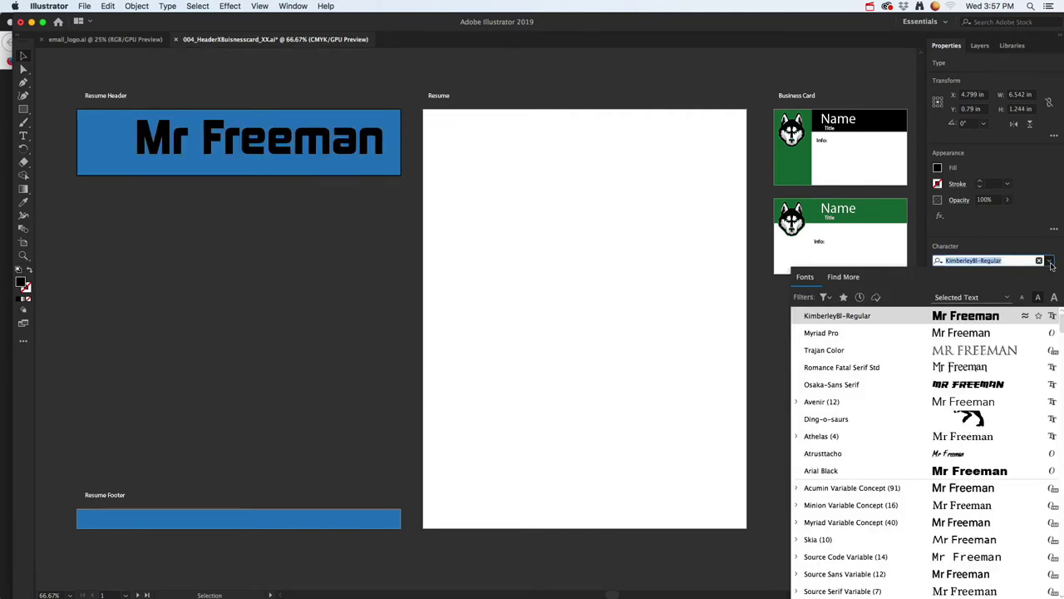
{"action": "scroll", "coordinate": [889, 441], "scroll_direction": "down", "scroll_amount": 10}
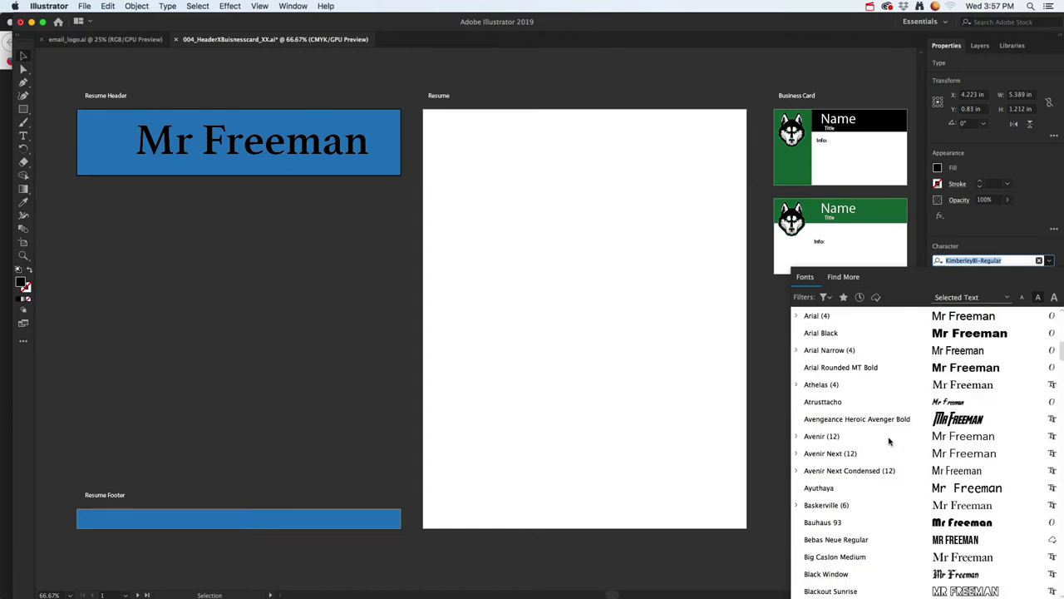
{"action": "scroll", "coordinate": [889, 441], "scroll_direction": "down", "scroll_amount": 8}
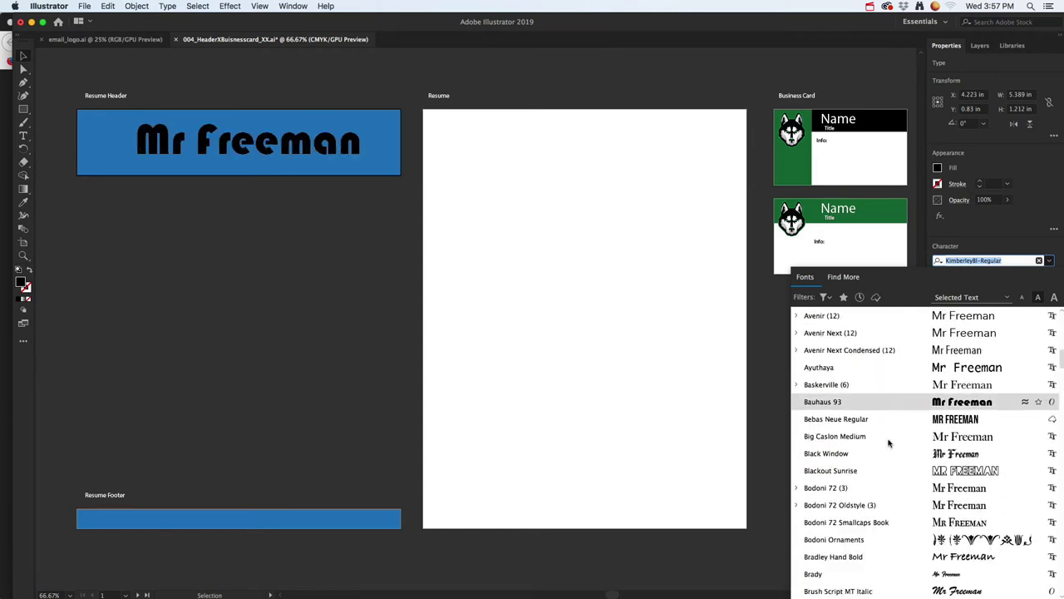
{"action": "scroll", "coordinate": [889, 442], "scroll_direction": "down", "scroll_amount": 8}
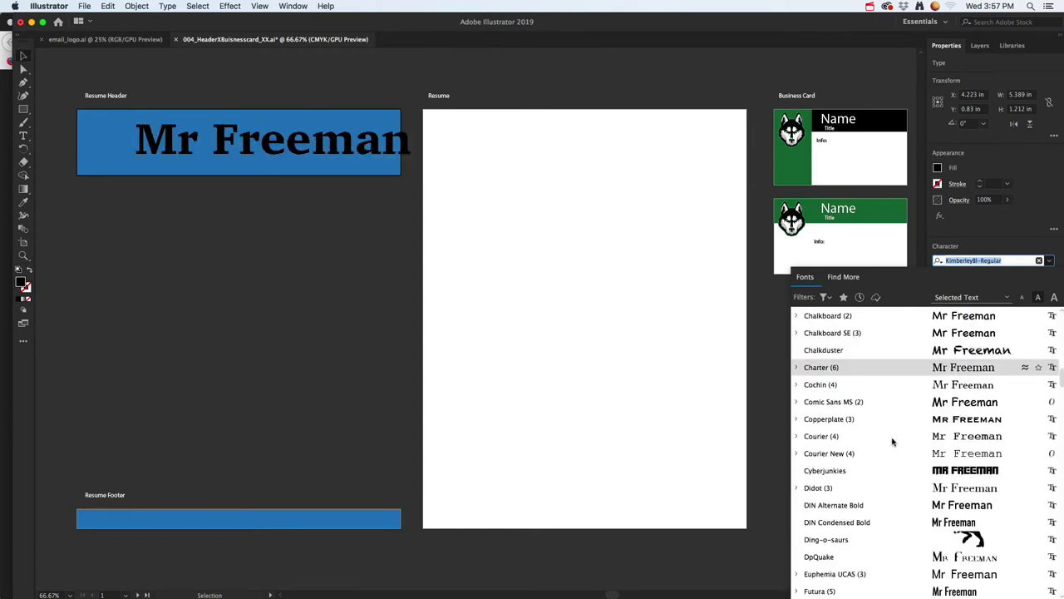
{"action": "scroll", "coordinate": [892, 442], "scroll_direction": "down", "scroll_amount": 1}
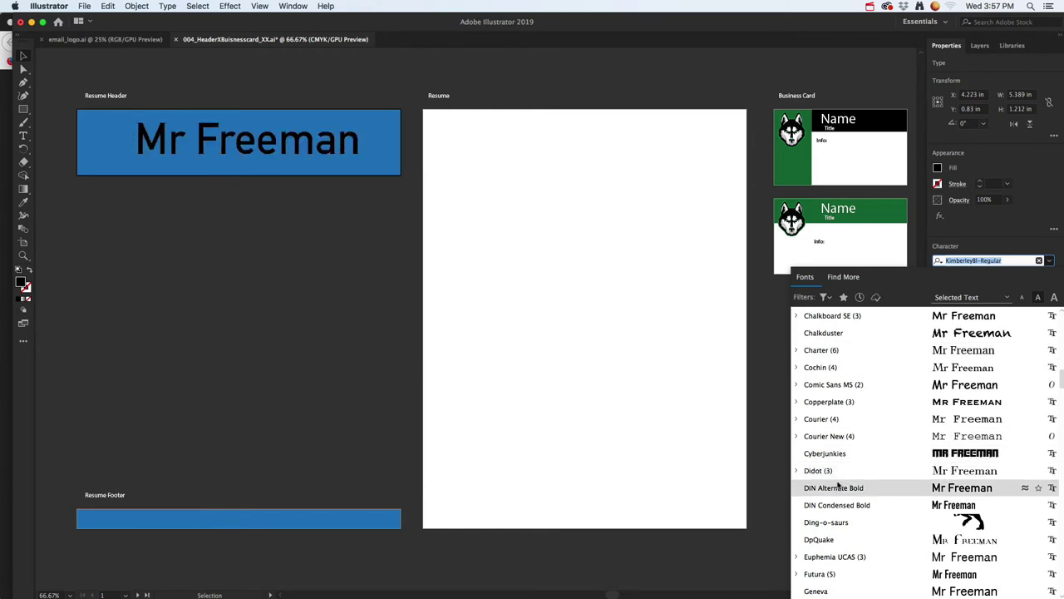
{"action": "left_click", "coordinate": [879, 403]}
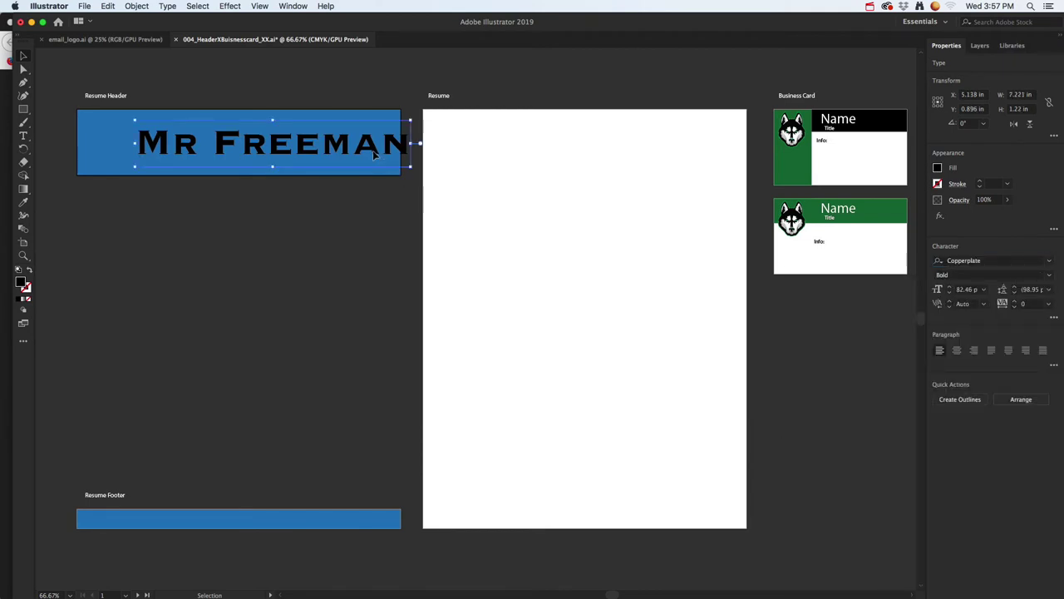
- Centre the name text in the header and recolour its fill light cyan (2BDCEF)
{"action": "left_click_drag", "start_coordinate": [379, 158], "coordinate": [345, 158]}
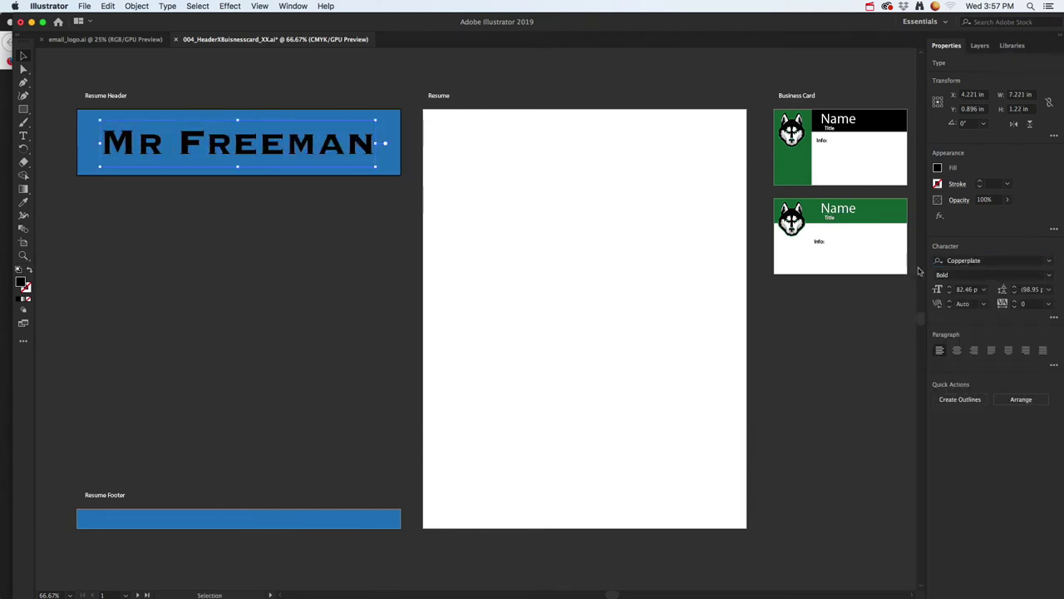
{"action": "left_click", "coordinate": [938, 168]}
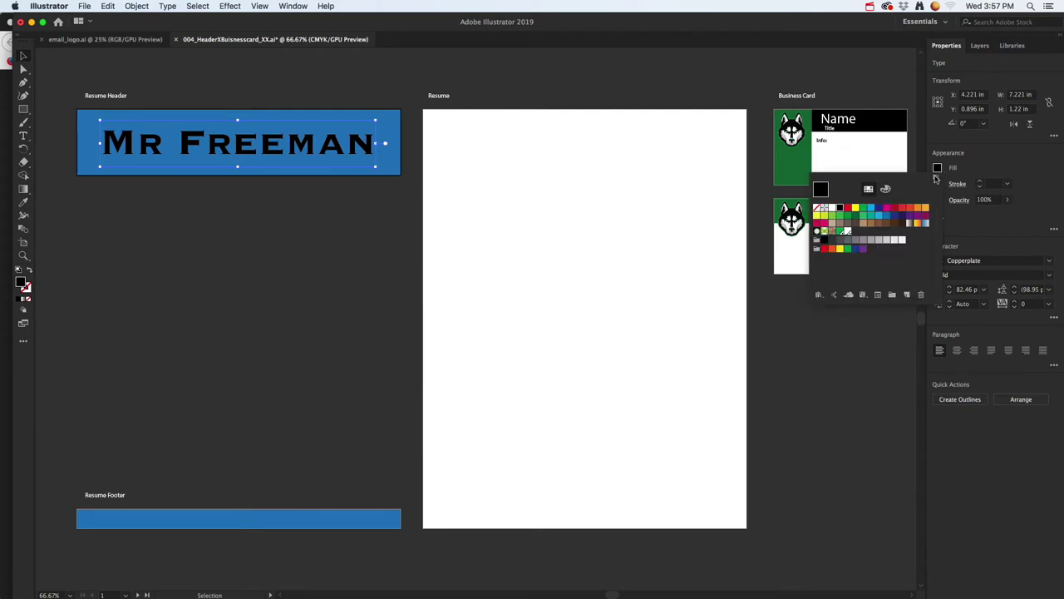
{"action": "left_click", "coordinate": [912, 209]}
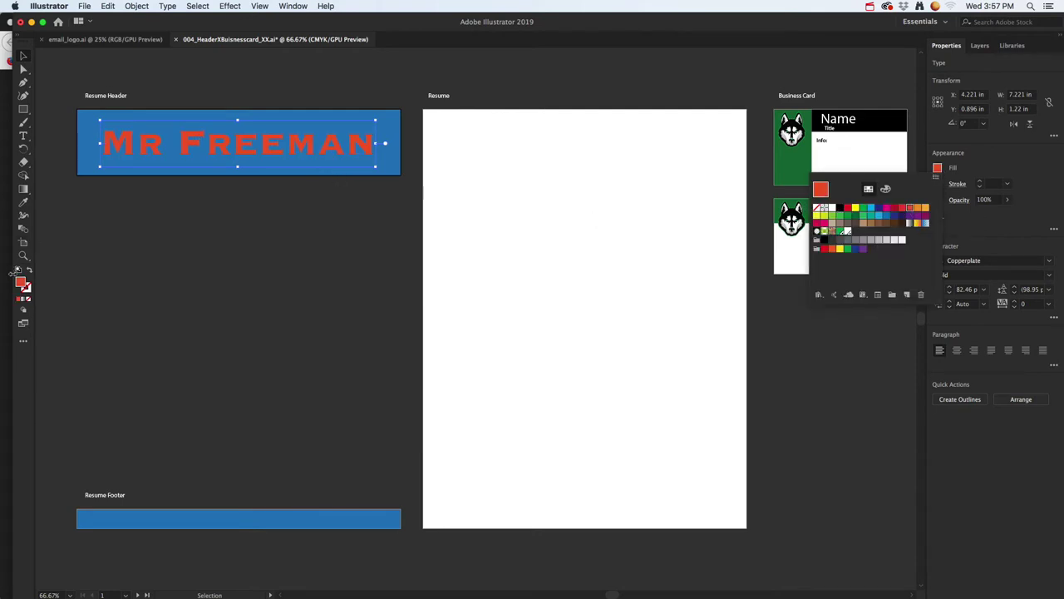
{"action": "left_click", "coordinate": [24, 285]}
{"action": "double_click", "coordinate": [22, 284]}
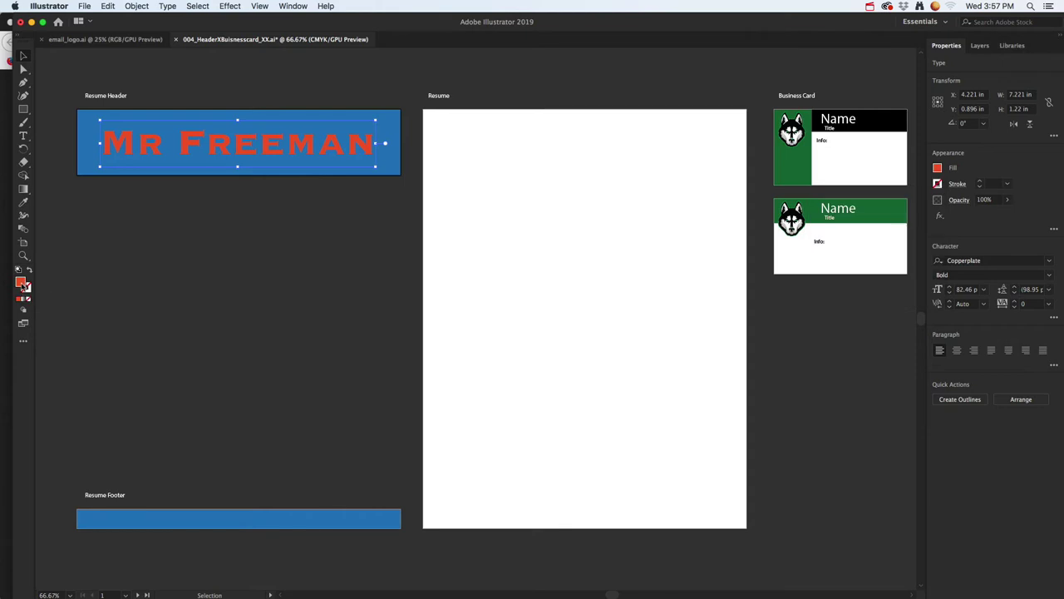
{"action": "left_click_drag", "start_coordinate": [479, 306], "coordinate": [474, 264]}
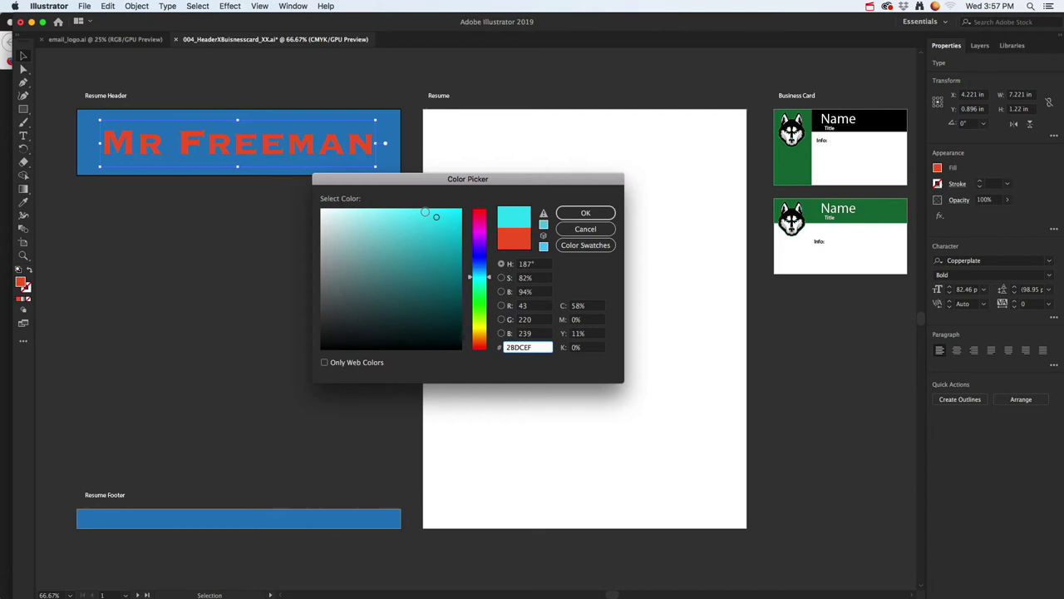
{"action": "left_click", "coordinate": [567, 213]}
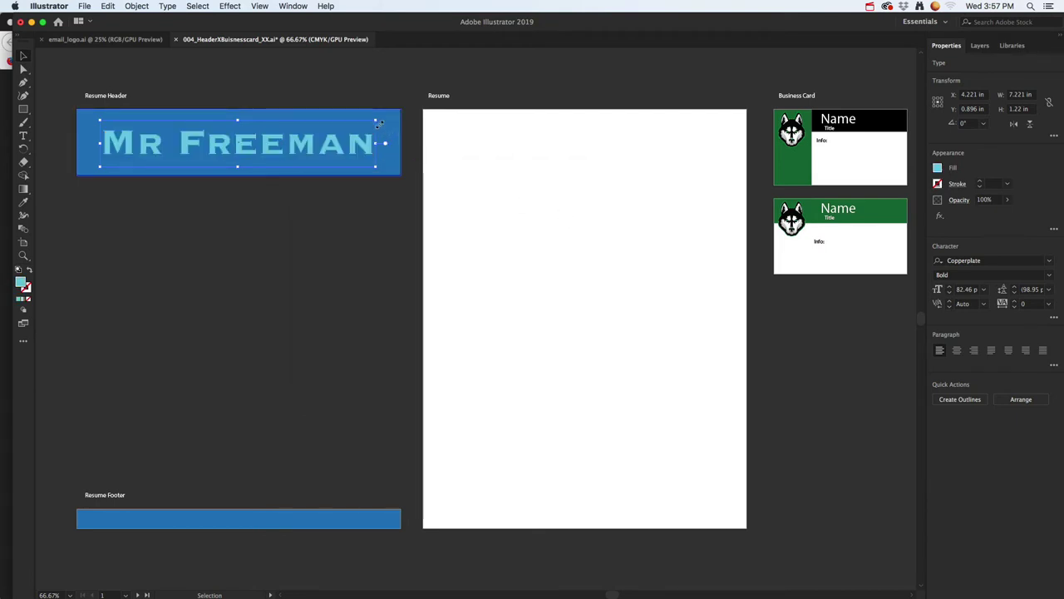
{"action": "mouse_move", "coordinate": [377, 120]}
{"action": "left_mouse_down"}
{"action": "mouse_move", "coordinate": [352, 136]}
{"action": "mouse_move", "coordinate": [385, 106]}
{"action": "mouse_move", "coordinate": [373, 119]}
{"action": "mouse_move", "coordinate": [336, 118]}
{"action": "mouse_move", "coordinate": [376, 117]}
{"action": "left_mouse_up"}
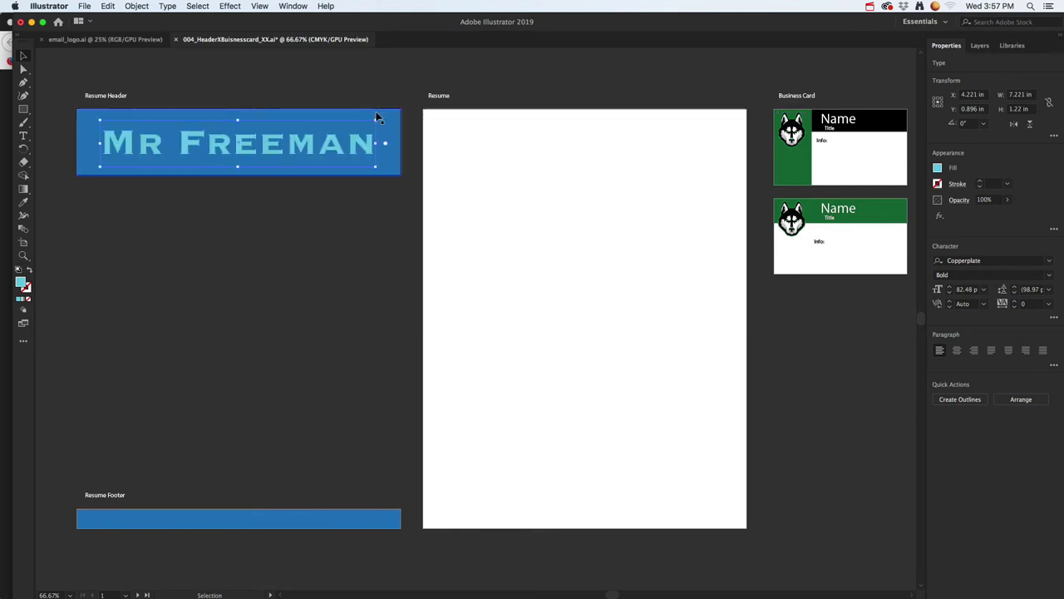
- Squash the blue header rectangle into a thin strip beneath the name
{"action": "left_click", "coordinate": [300, 205]}
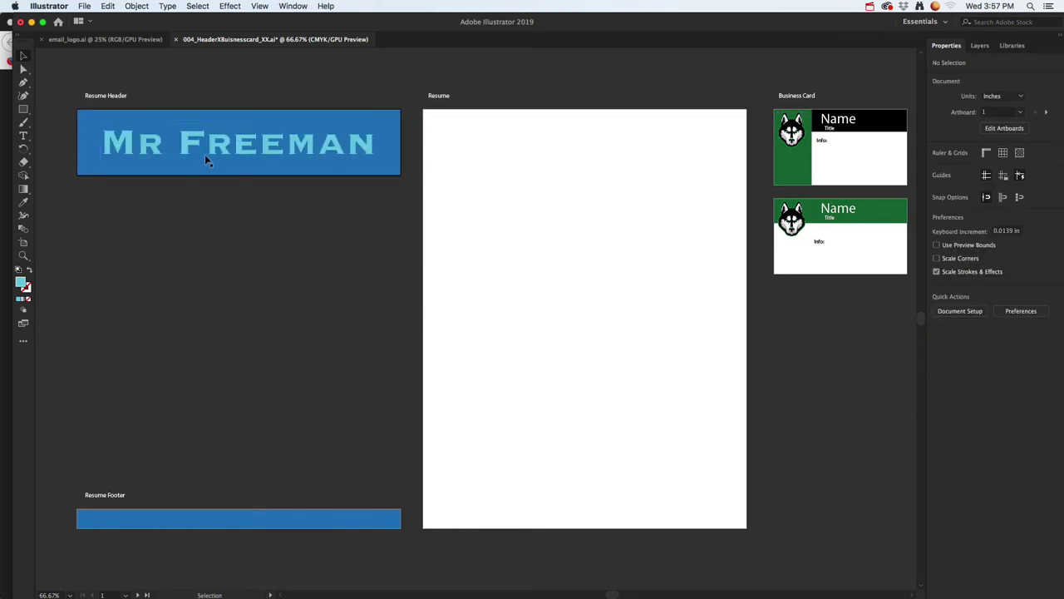
{"action": "left_click", "coordinate": [384, 119]}
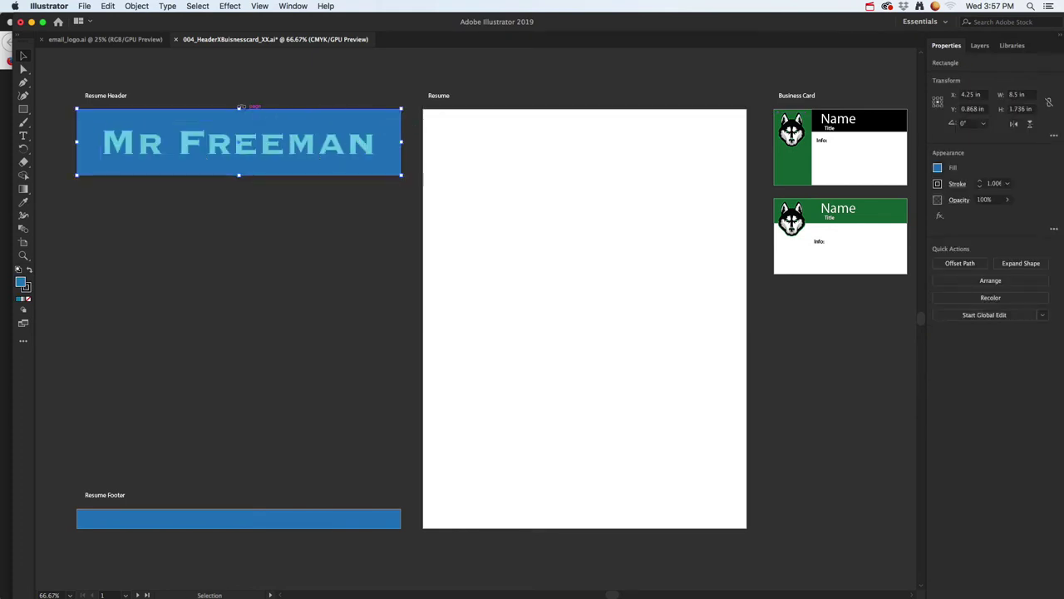
{"action": "left_click_drag", "start_coordinate": [247, 116], "coordinate": [178, 254]}
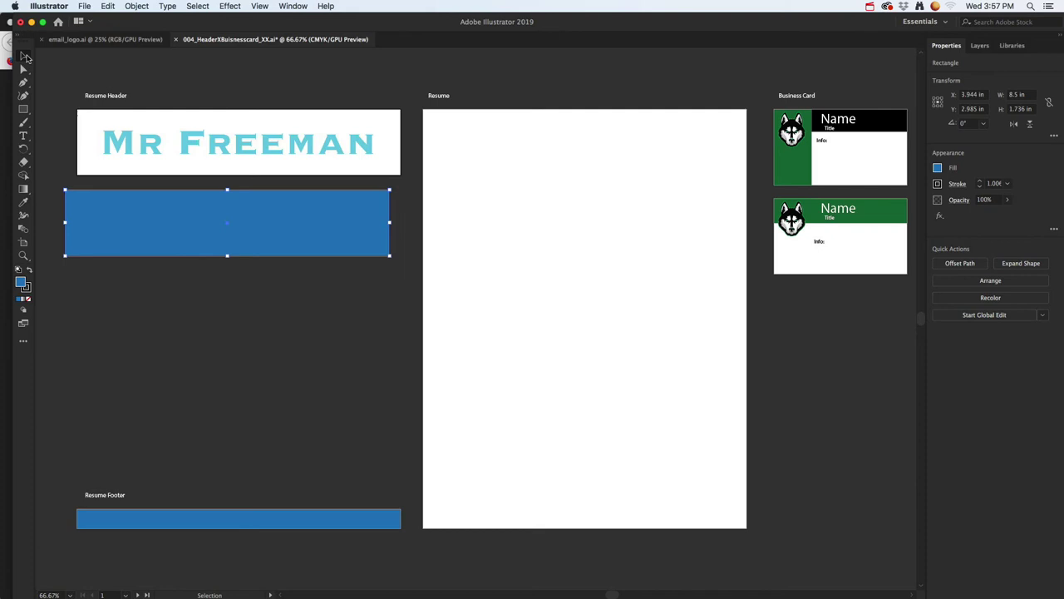
{"action": "left_click_drag", "start_coordinate": [132, 219], "coordinate": [152, 133]}
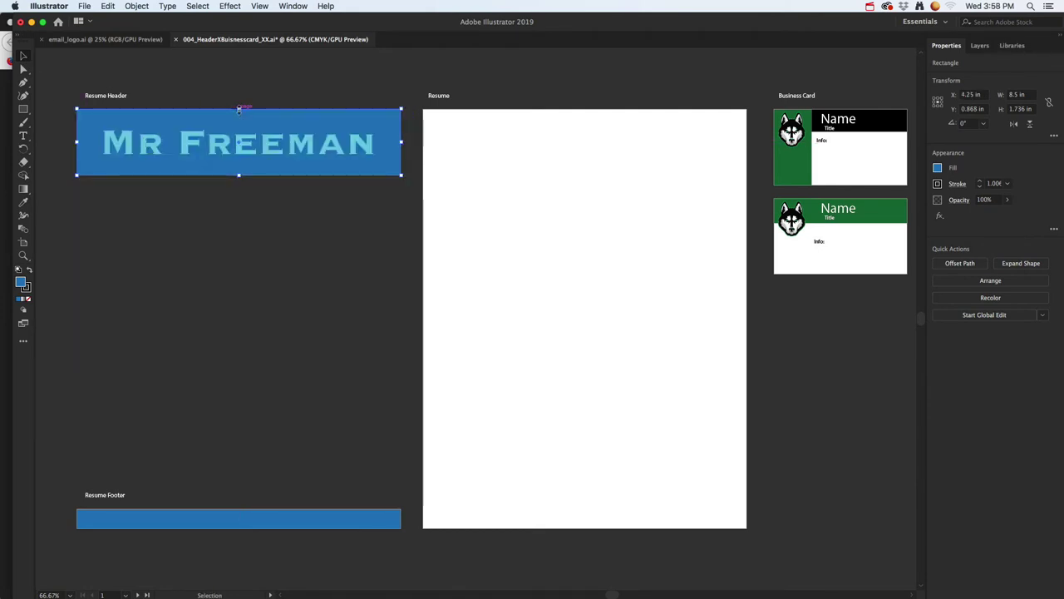
{"action": "left_click_drag", "start_coordinate": [239, 109], "coordinate": [240, 167]}
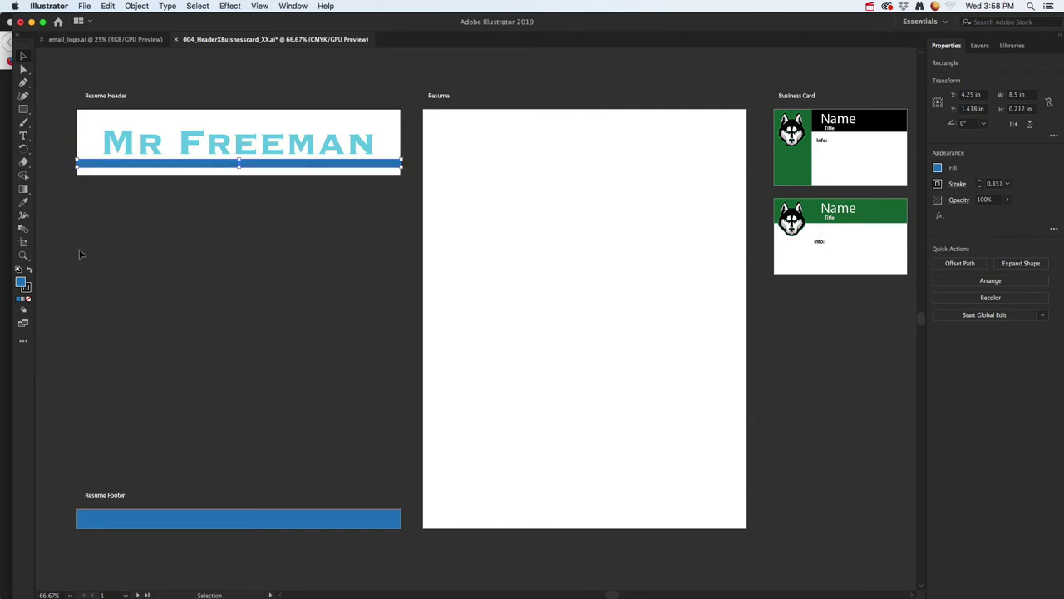
- Fill the thin header strip yellow, entering FFFF00 as its hex colour
{"action": "double_click", "coordinate": [23, 286]}
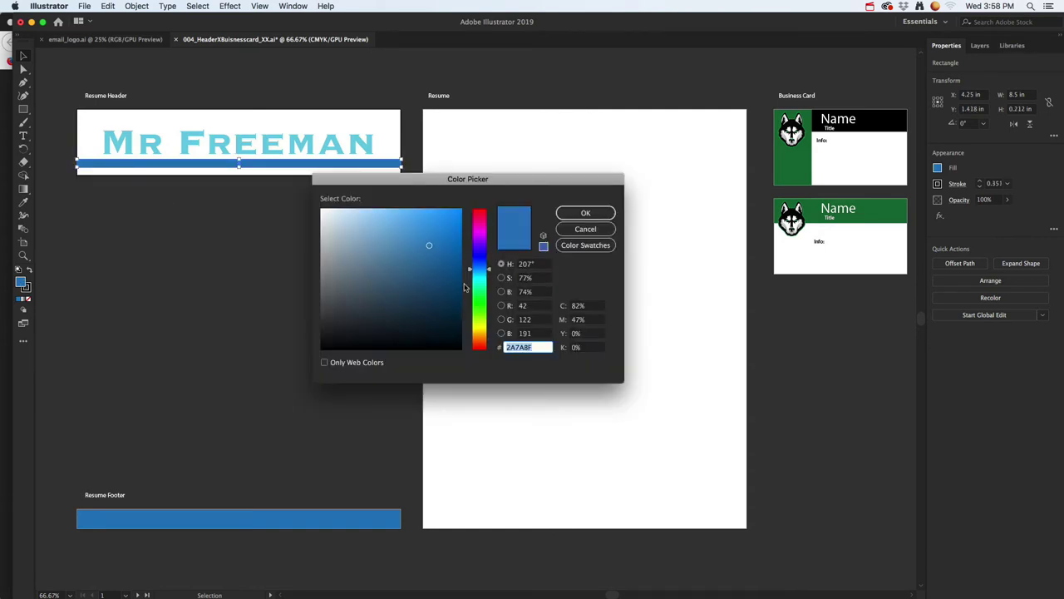
{"action": "left_click", "coordinate": [480, 327]}
{"action": "type", "text": "FFFF00"}
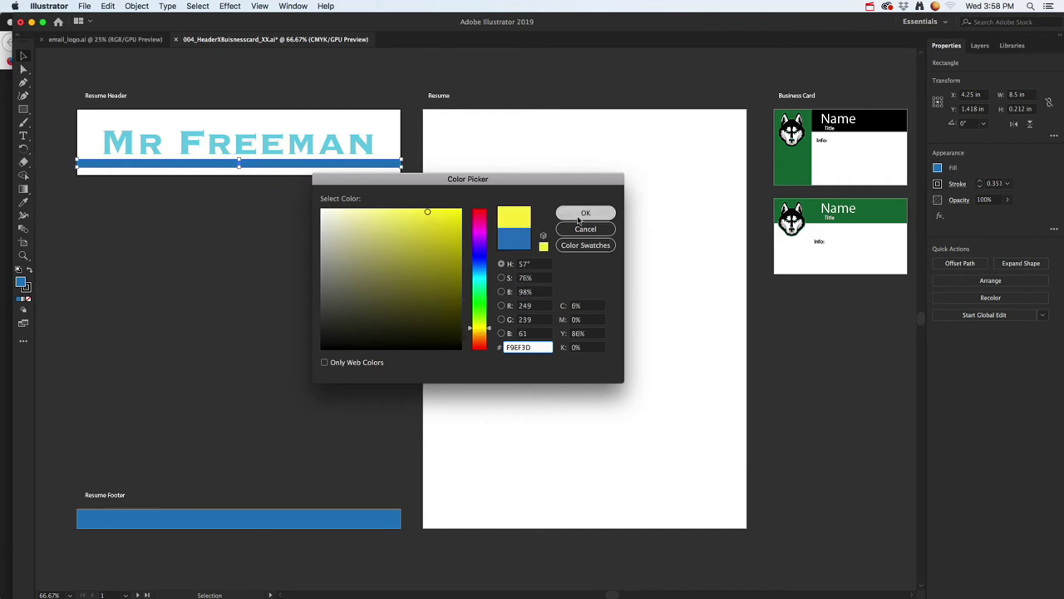
{"action": "key", "text": "Return"}
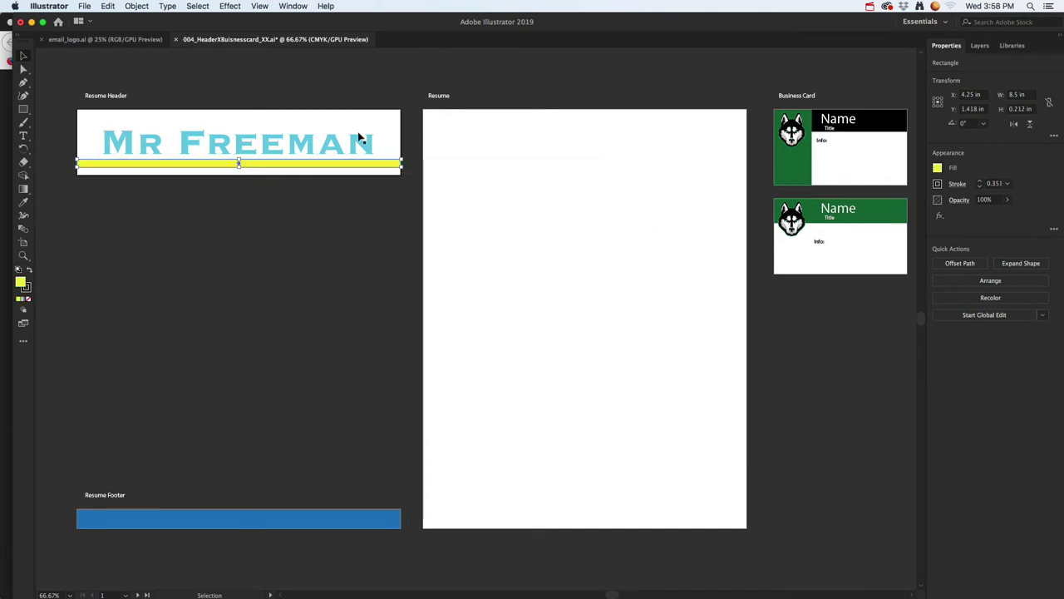
{"action": "left_click", "coordinate": [24, 110]}
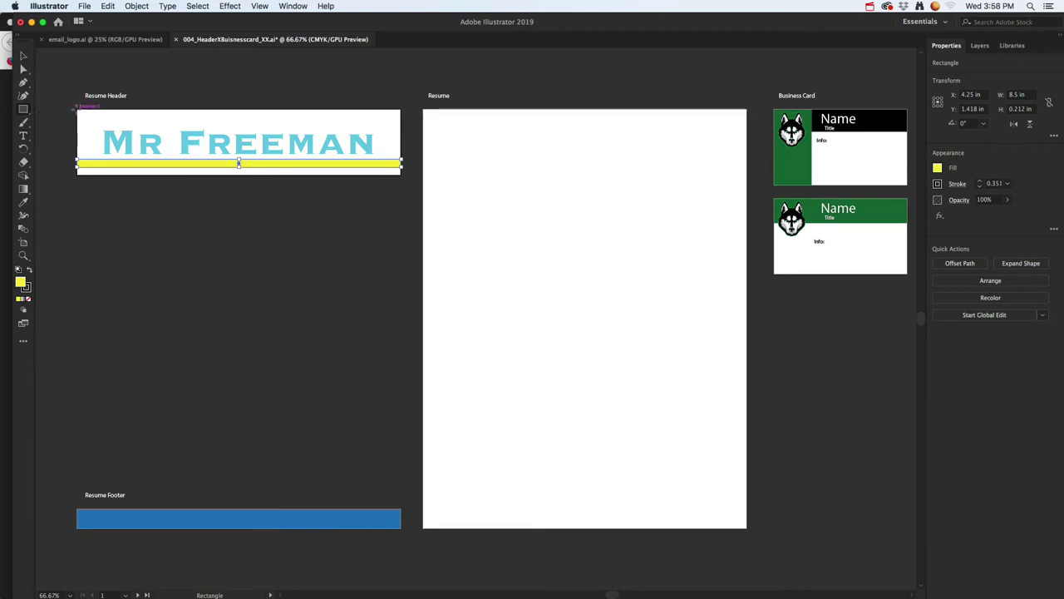
- Draw a rectangle covering the whole header and fill it black
{"action": "left_click_drag", "start_coordinate": [76, 109], "coordinate": [402, 174]}
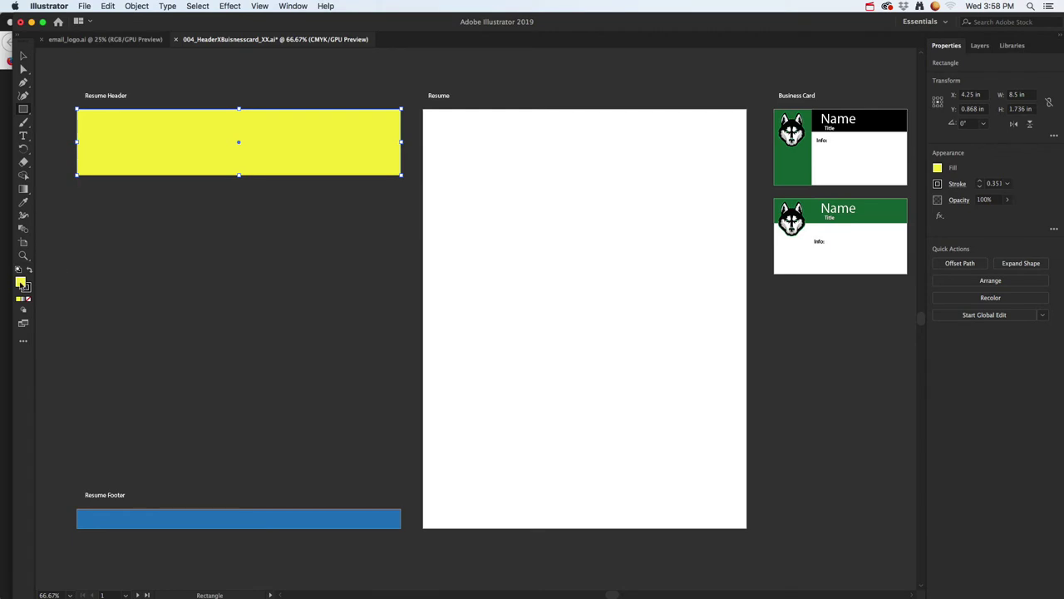
{"action": "double_click", "coordinate": [21, 284]}
{"action": "left_click", "coordinate": [405, 349]}
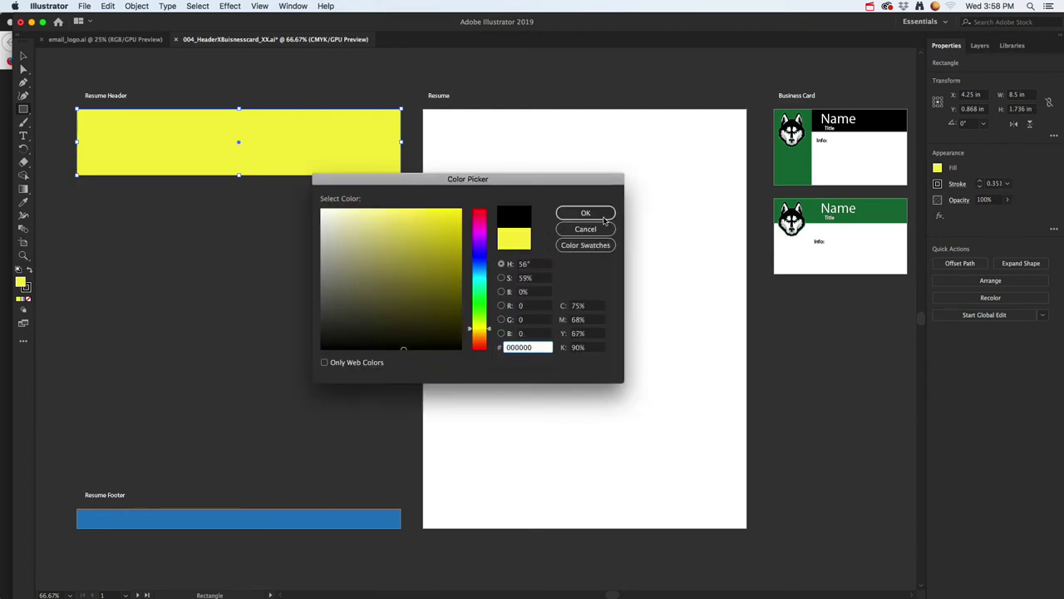
{"action": "left_click", "coordinate": [605, 219]}
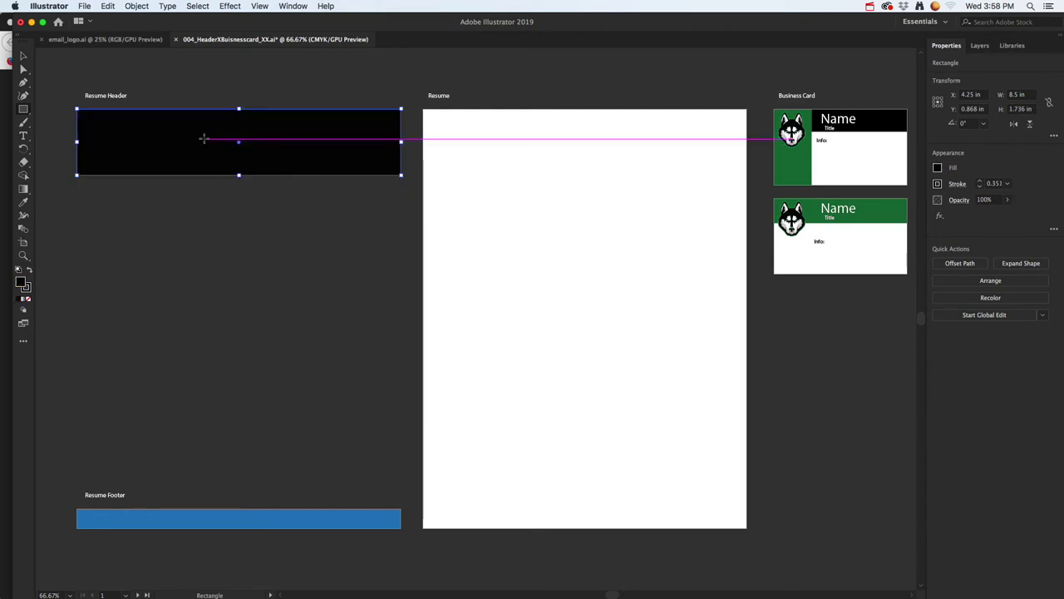
- Send the black rectangle behind the name text and yellow stripe
{"action": "left_click", "coordinate": [23, 56]}
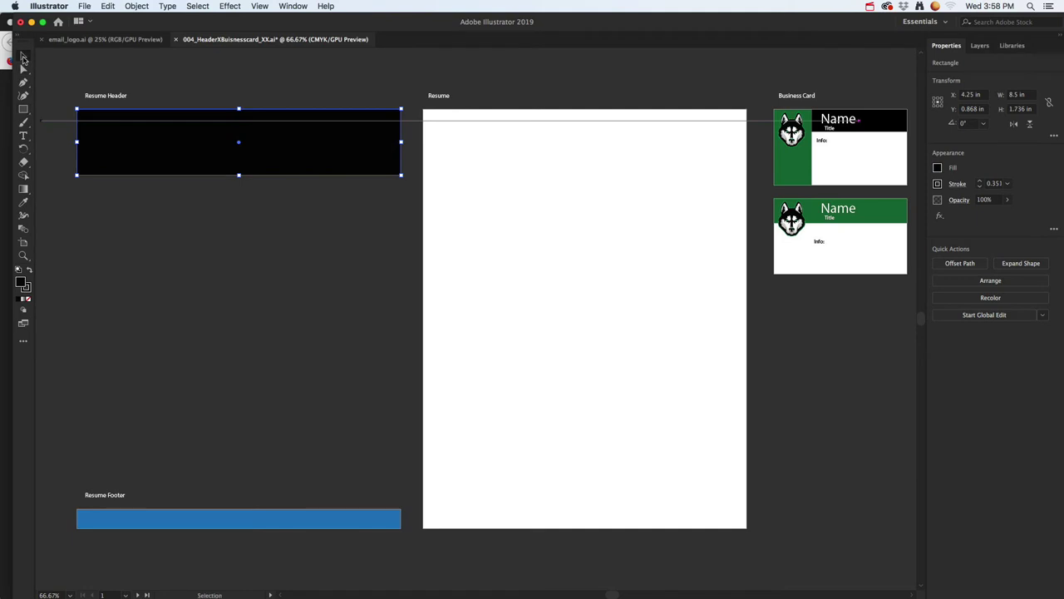
{"action": "right_click", "coordinate": [122, 141]}
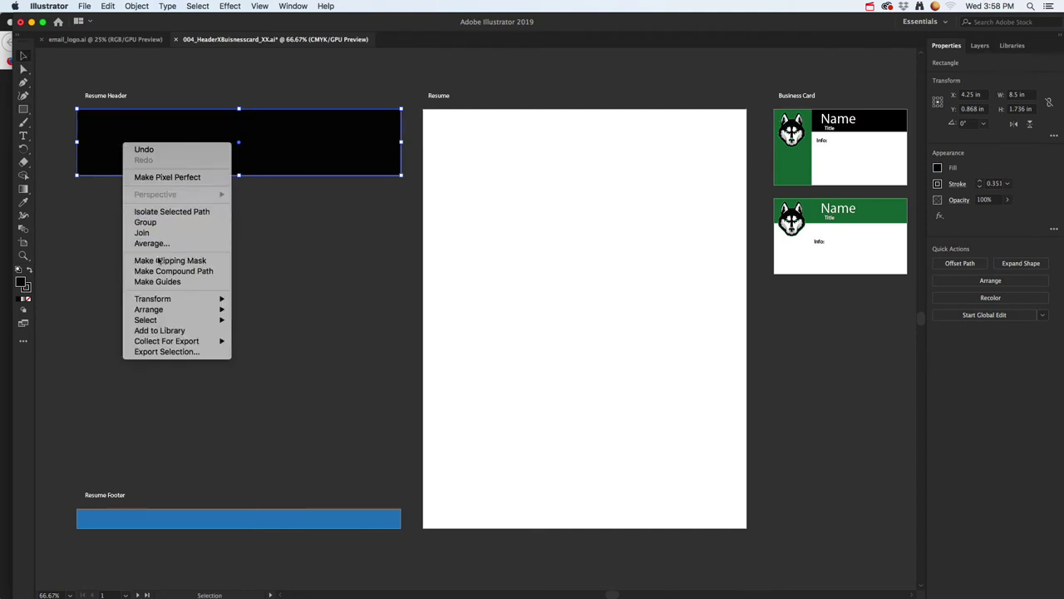
{"action": "mouse_move", "coordinate": [165, 312]}
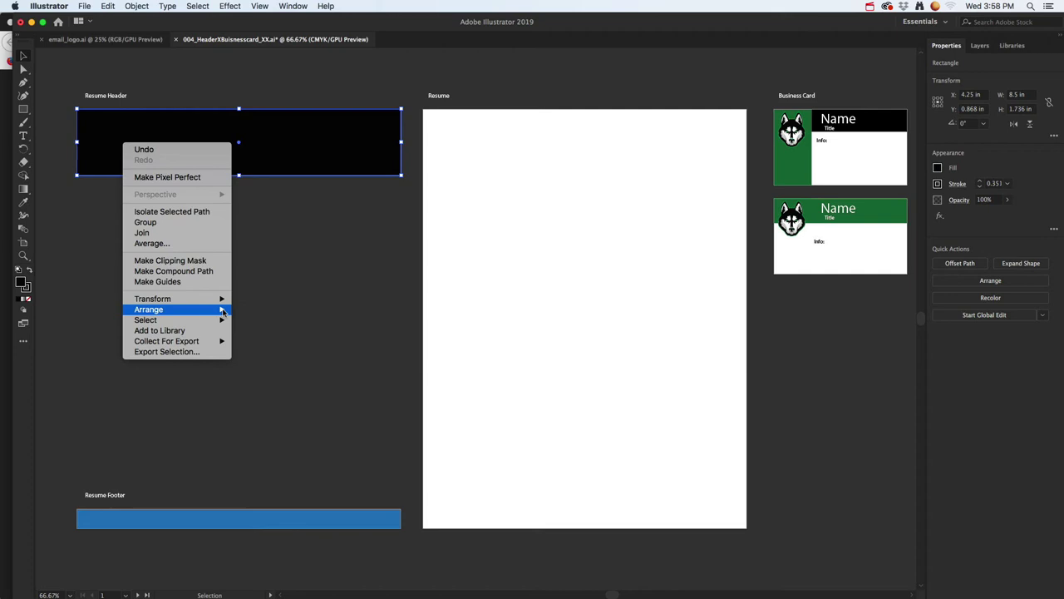
{"action": "left_click", "coordinate": [268, 341]}
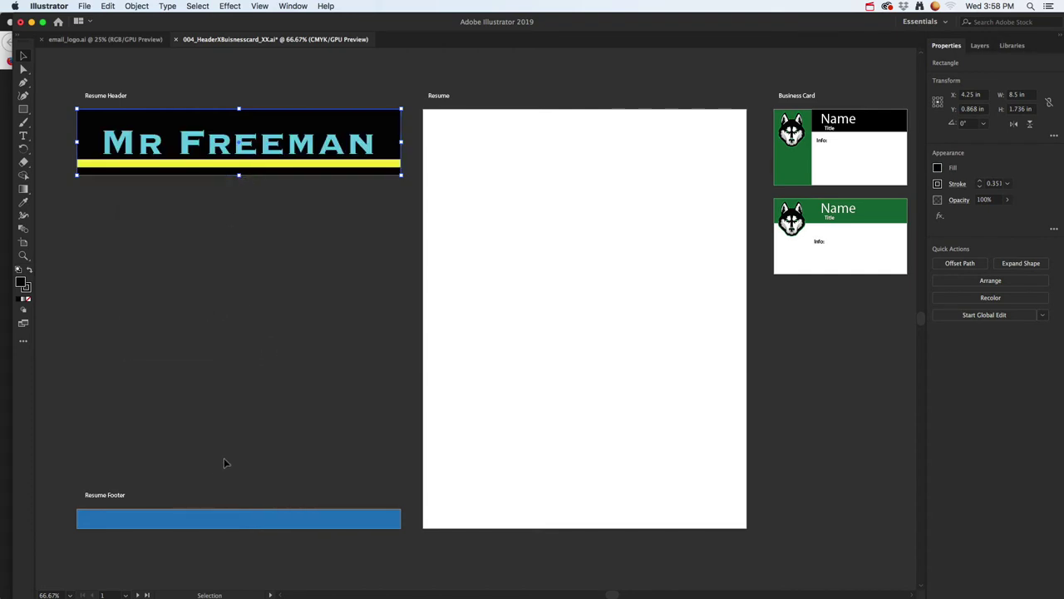
- Shrink the blue footer rectangle to a thin 8.5 × 0.158 in bar along the footer's top
{"action": "left_click", "coordinate": [234, 523]}
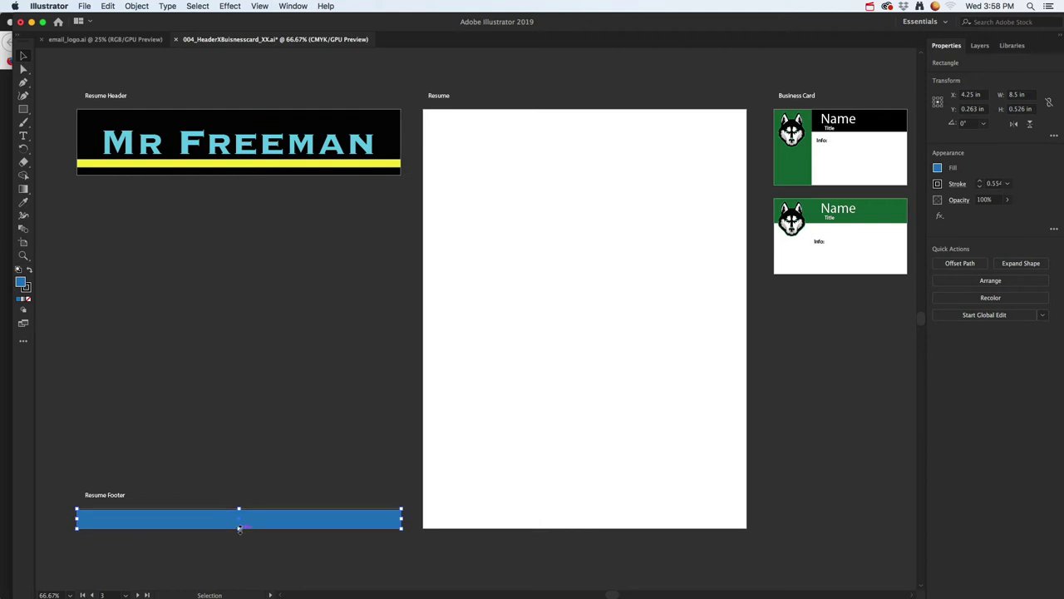
{"action": "left_click_drag", "start_coordinate": [239, 528], "coordinate": [240, 513]}
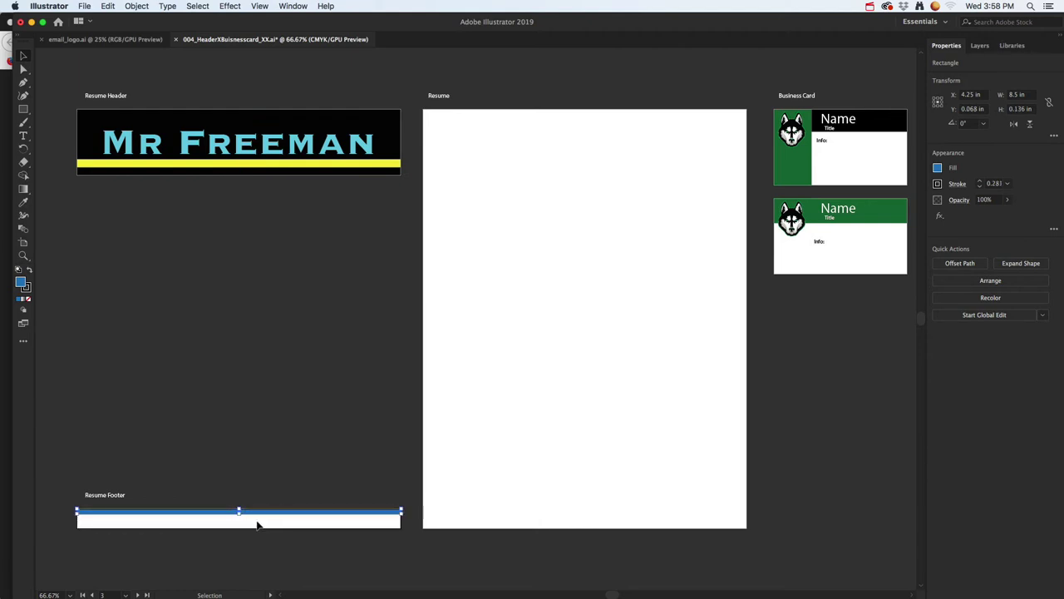
{"action": "scroll", "coordinate": [256, 524], "scroll_direction": "up", "scroll_amount": 4}
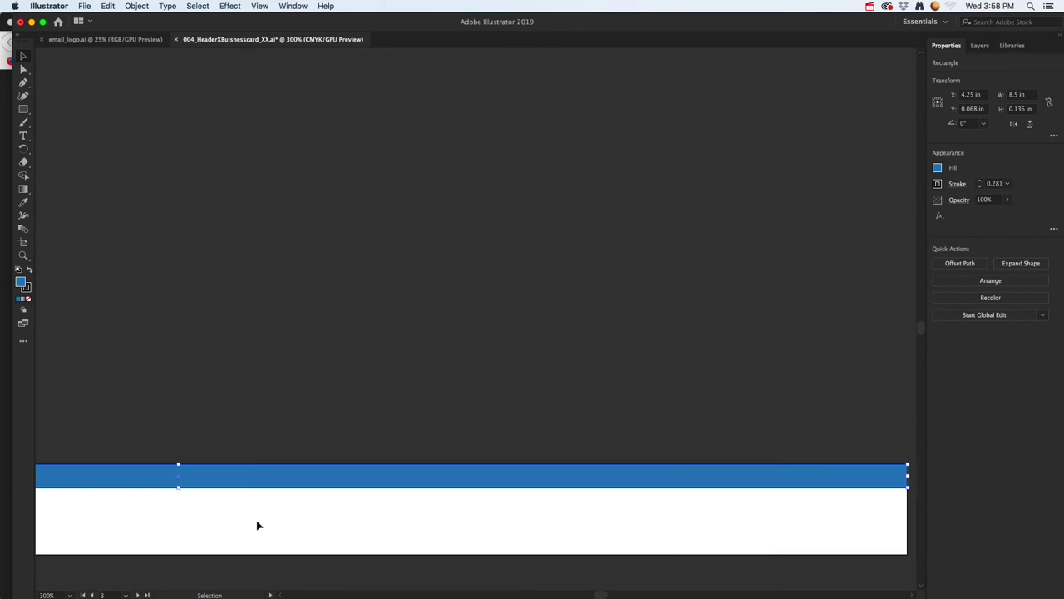
{"action": "scroll", "coordinate": [256, 524], "scroll_direction": "down", "scroll_amount": 4}
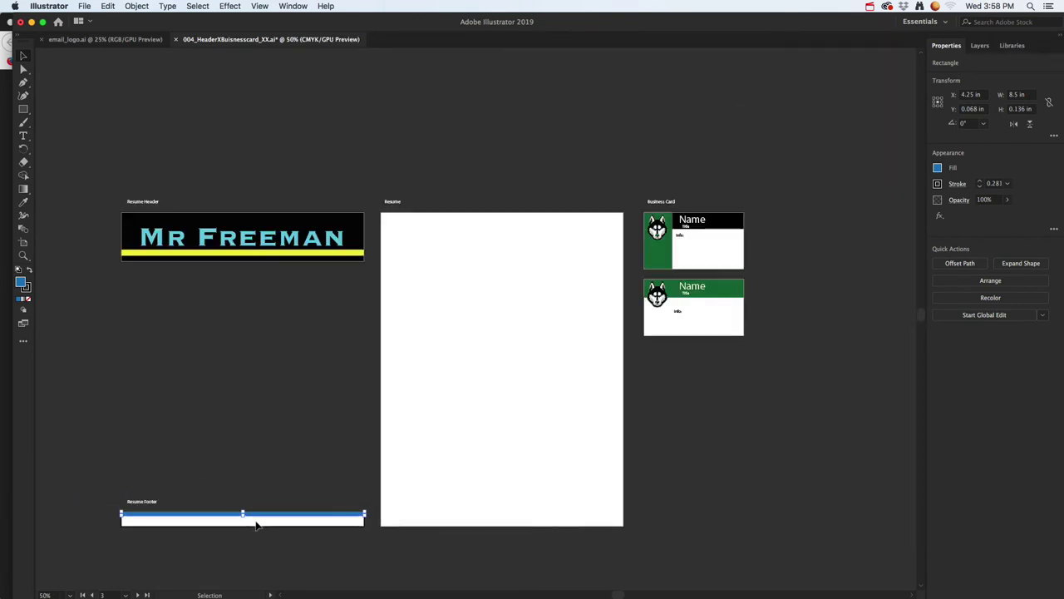
{"action": "scroll", "coordinate": [256, 525], "scroll_direction": "down", "scroll_amount": 1}
{"action": "scroll", "coordinate": [256, 525], "scroll_direction": "up", "scroll_amount": 2}
{"action": "scroll", "coordinate": [257, 525], "scroll_direction": "down", "scroll_amount": 2}
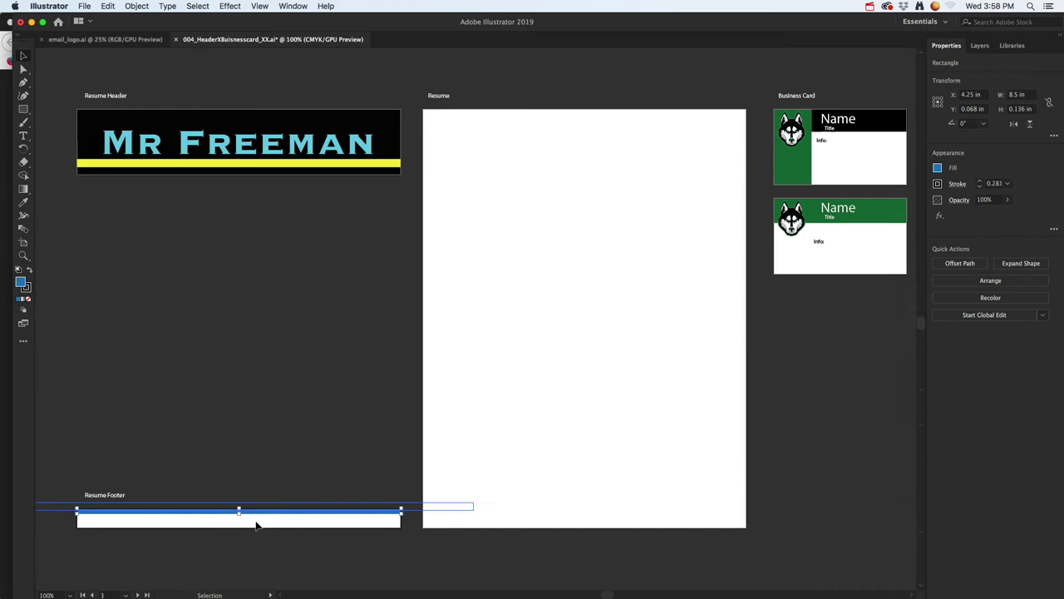
{"action": "scroll", "coordinate": [256, 525], "scroll_direction": "up", "scroll_amount": 1}
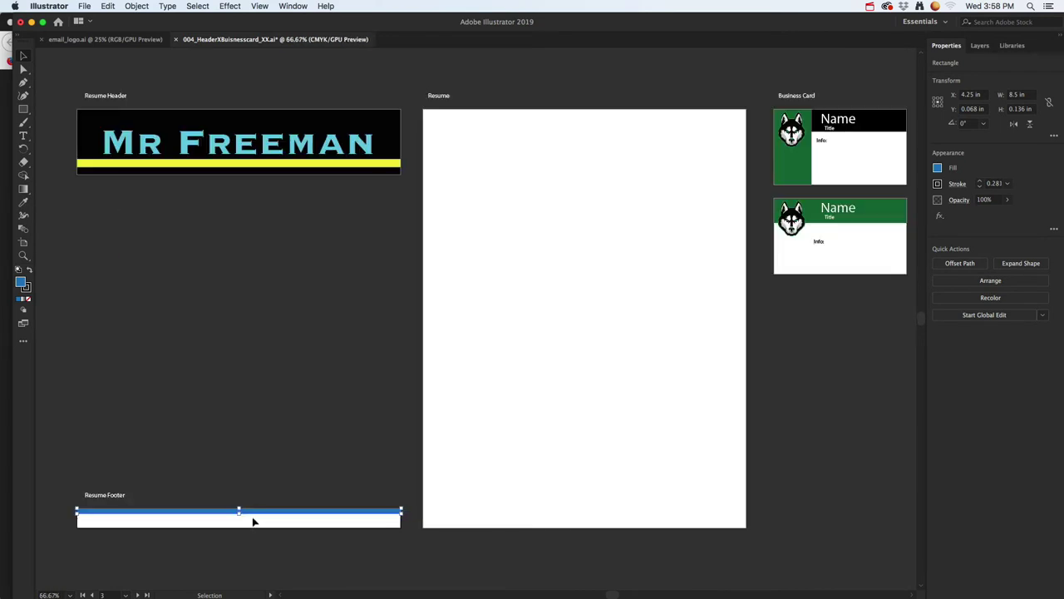
{"action": "left_click", "coordinate": [215, 483]}
{"action": "left_click_drag", "start_coordinate": [188, 468], "coordinate": [276, 480]}
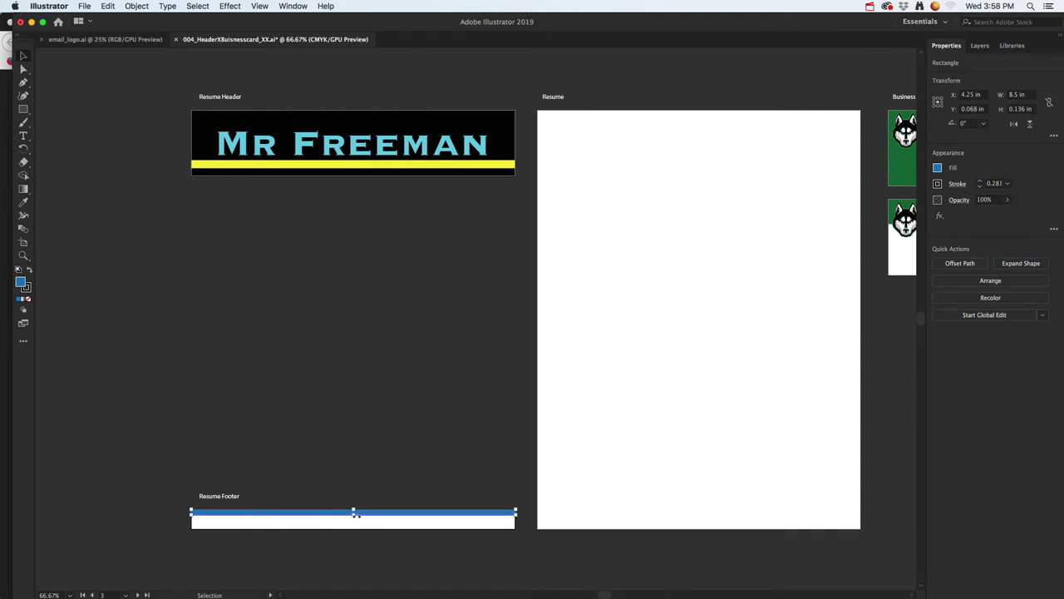
{"action": "left_click_drag", "start_coordinate": [355, 514], "coordinate": [355, 513]}
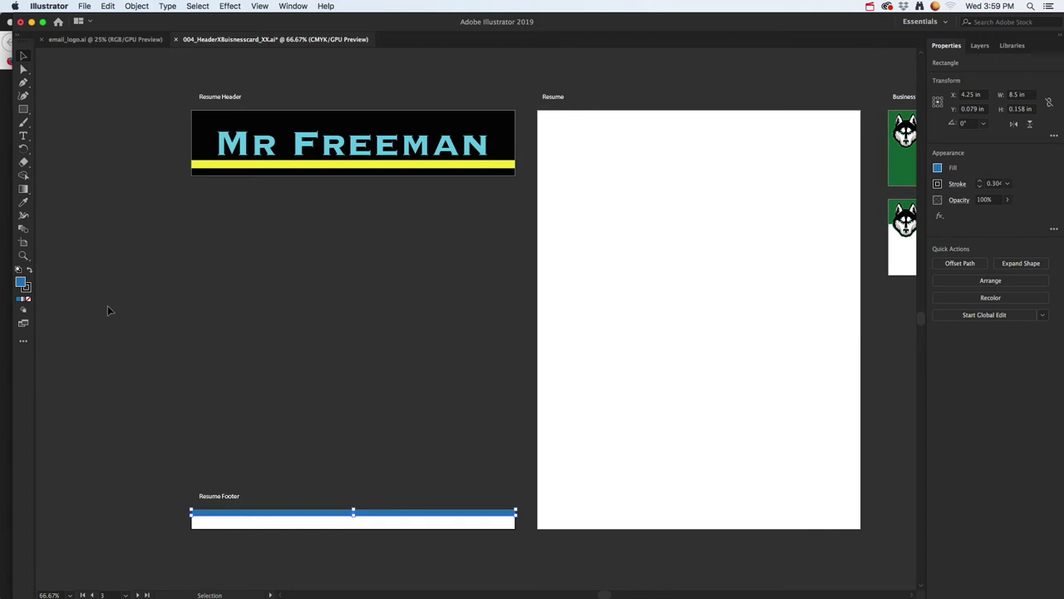
- Recolour the footer bar yellow by sampling the header stripe with the Eyedropper
{"action": "left_click", "coordinate": [24, 203]}
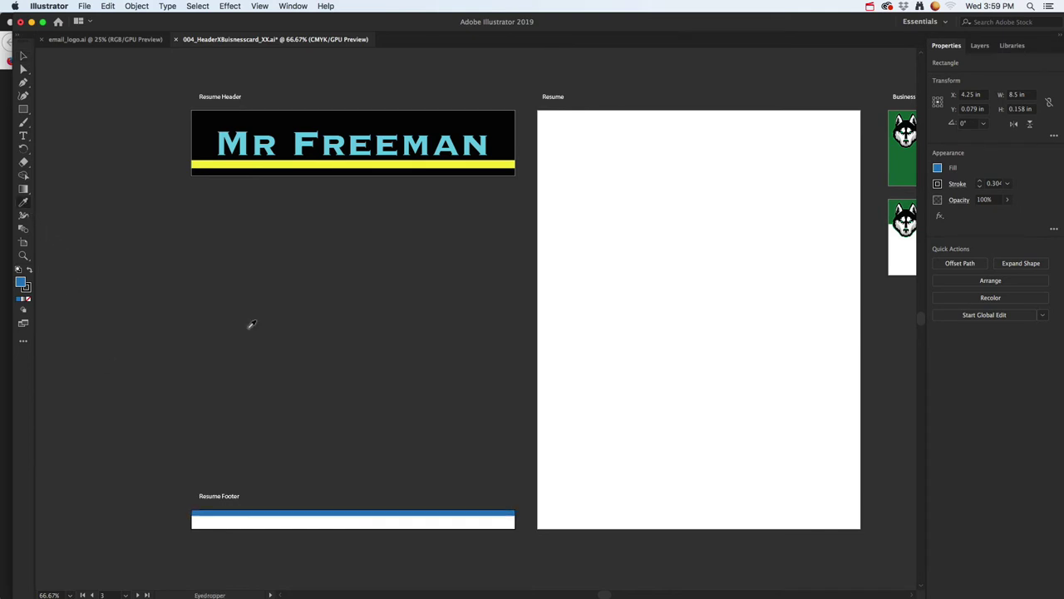
{"action": "left_click", "coordinate": [282, 161]}
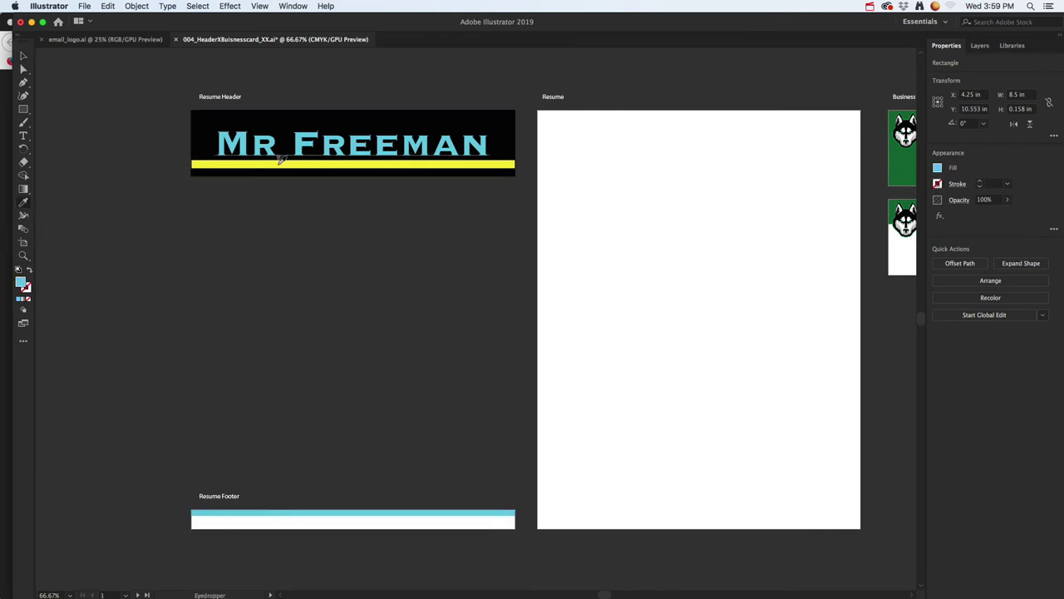
{"action": "left_click", "coordinate": [201, 162]}
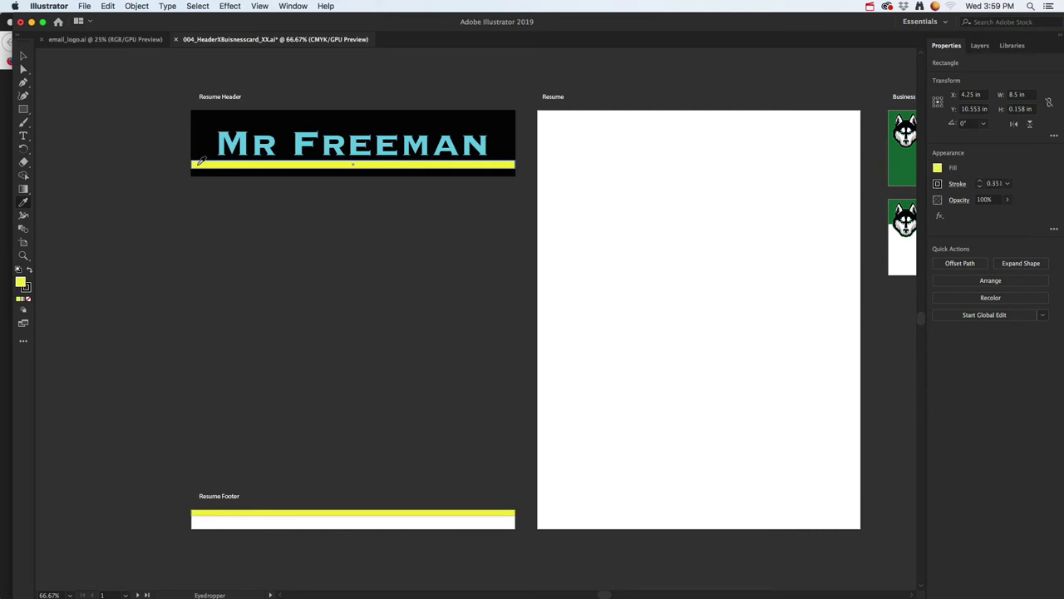
{"action": "left_click", "coordinate": [23, 60]}
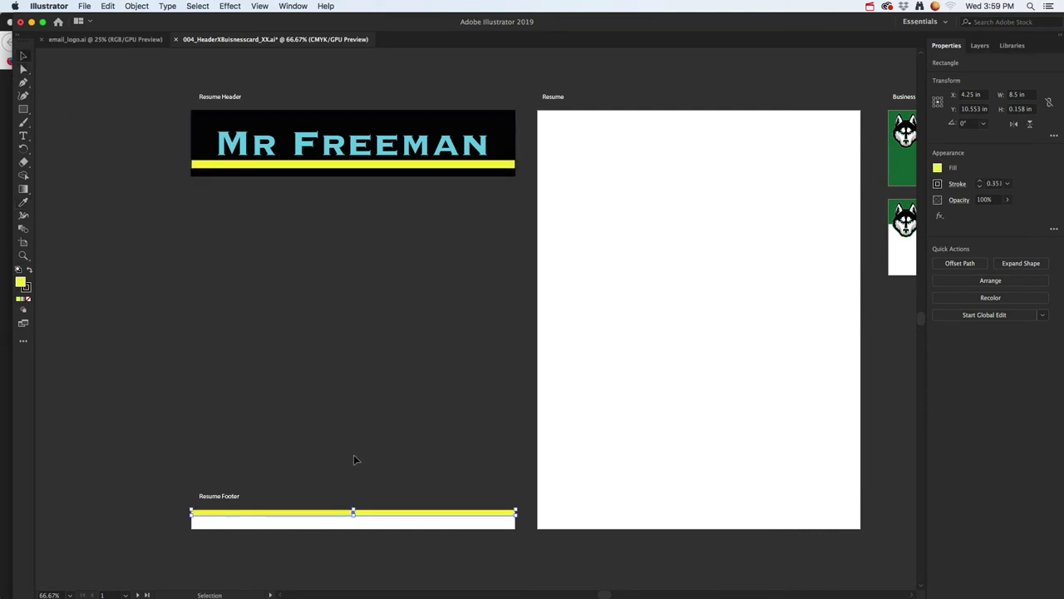
- Duplicate the yellow footer stripe as a thinner 8.5 × 0.079 in copy just beneath it
{"action": "scroll", "coordinate": [355, 459], "scroll_direction": "up", "scroll_amount": 1, "text": "alt"}
{"action": "scroll", "coordinate": [371, 482], "scroll_direction": "down", "scroll_amount": 3}
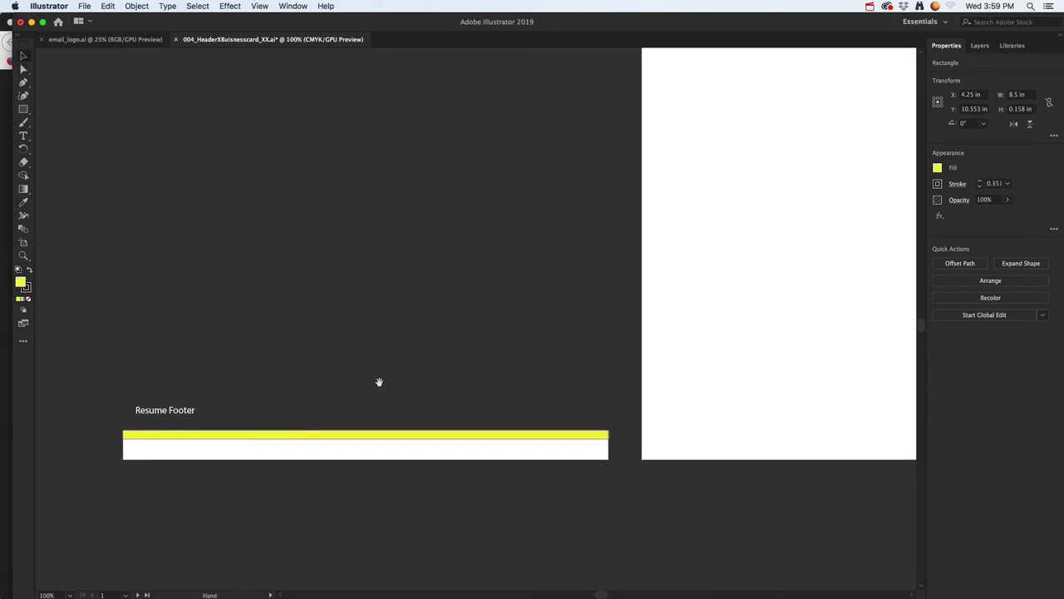
{"action": "left_click", "coordinate": [304, 434]}
{"action": "left_click_drag", "start_coordinate": [323, 438], "coordinate": [367, 448]}
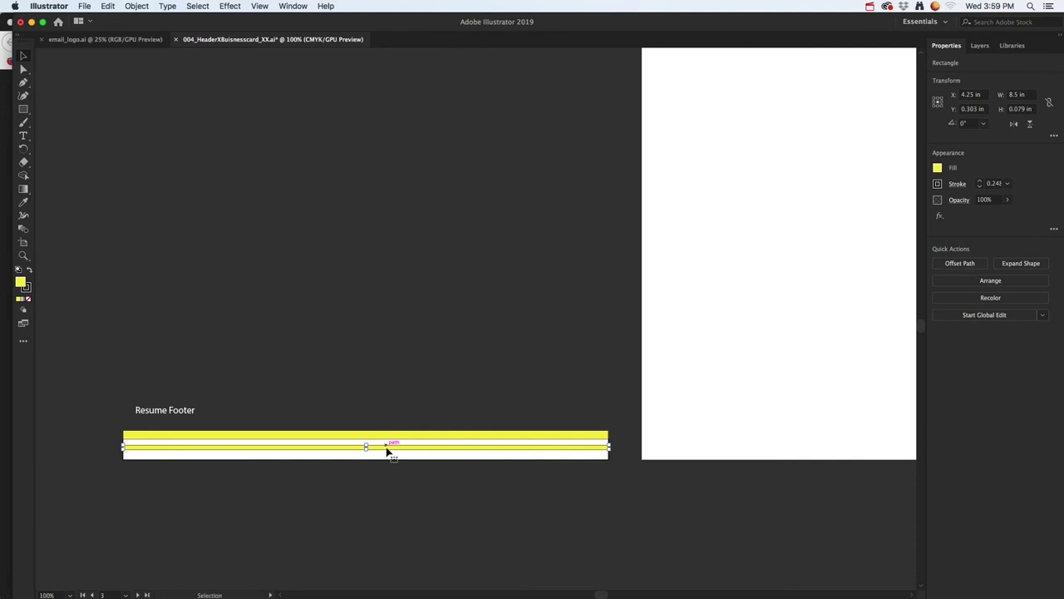
{"action": "key", "text": "Up"}
{"action": "key", "text": "Up"}
{"action": "key", "text": "Up"}
{"action": "key", "text": "Up"}
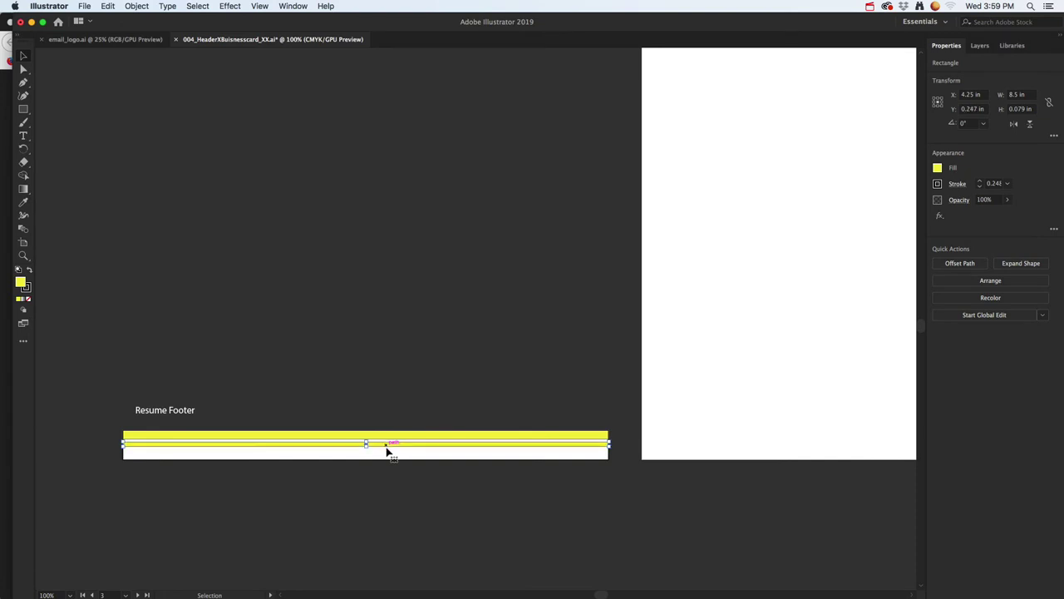
{"action": "scroll", "coordinate": [261, 409], "scroll_direction": "down", "scroll_amount": 2}
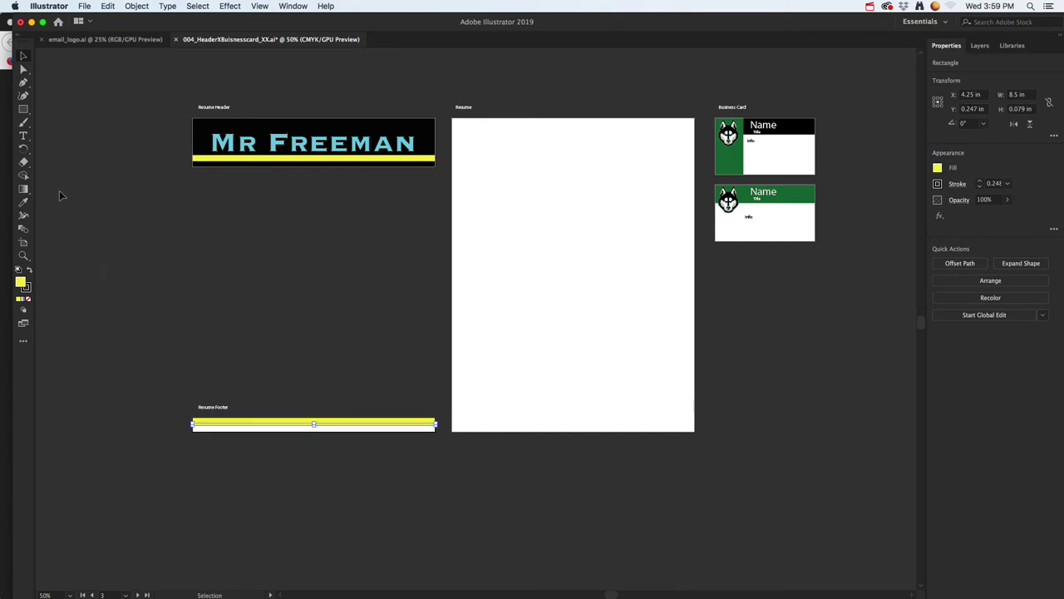
- Draw a black 8.5 × 0.526 in rectangle across the footer and send it behind the stripes
{"action": "left_click", "coordinate": [24, 110]}
{"action": "scroll", "coordinate": [237, 421], "scroll_direction": "up", "scroll_amount": 3}
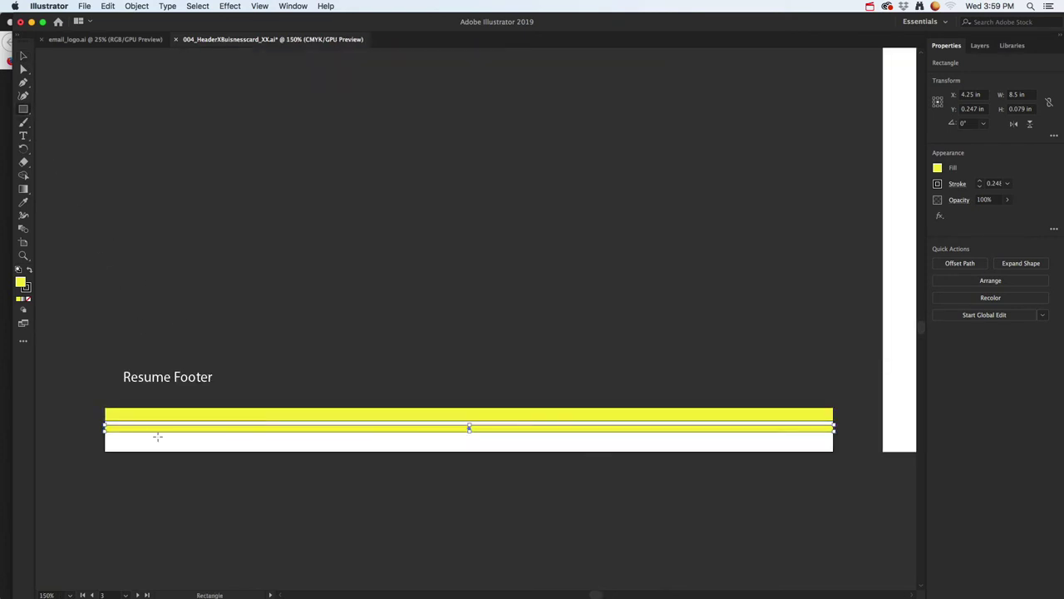
{"action": "left_click_drag", "start_coordinate": [105, 452], "coordinate": [834, 406]}
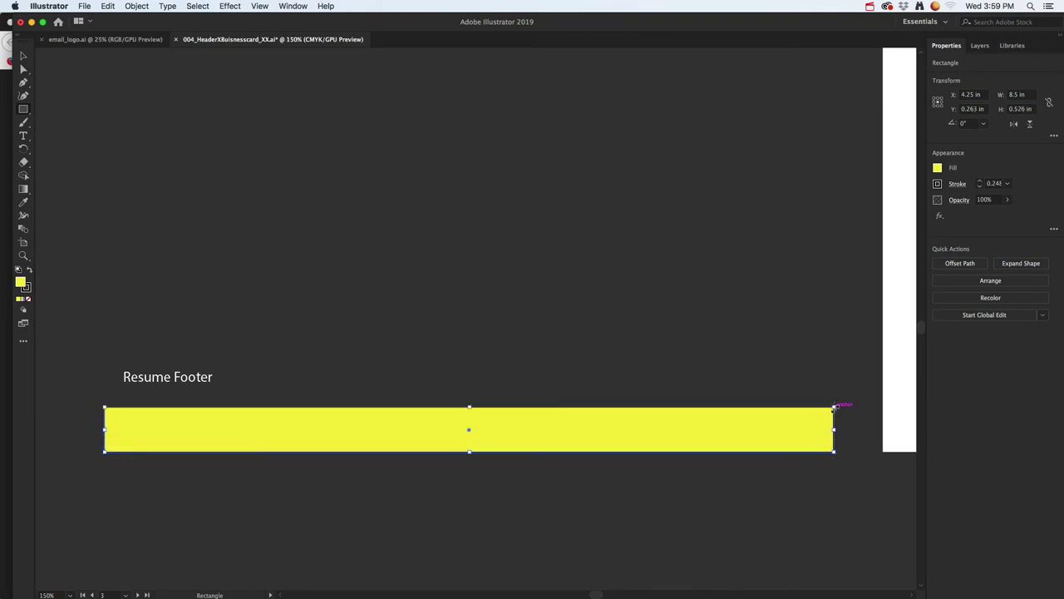
{"action": "left_click", "coordinate": [18, 271]}
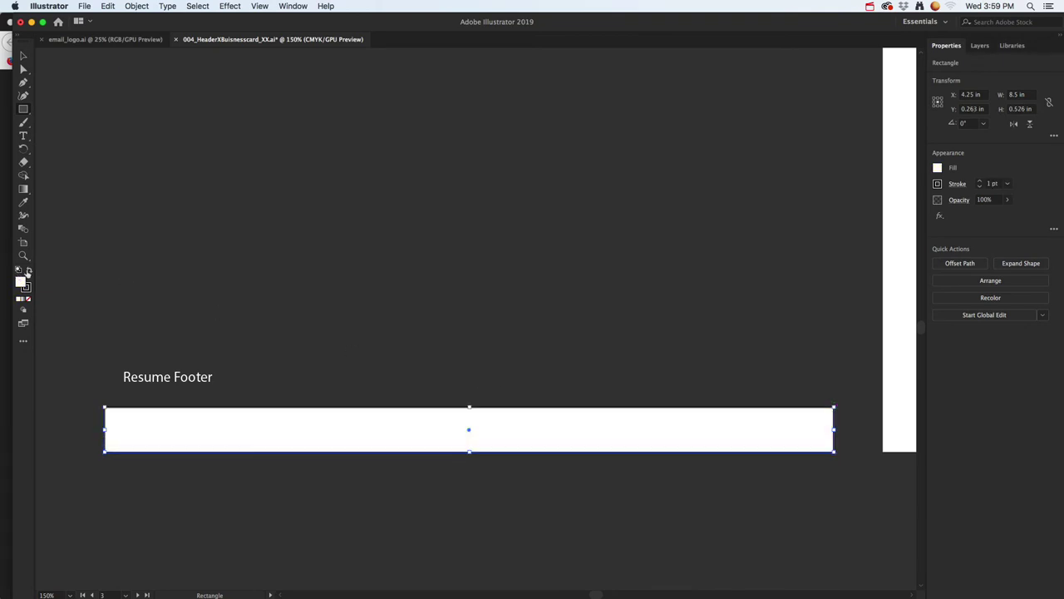
{"action": "left_click", "coordinate": [29, 271]}
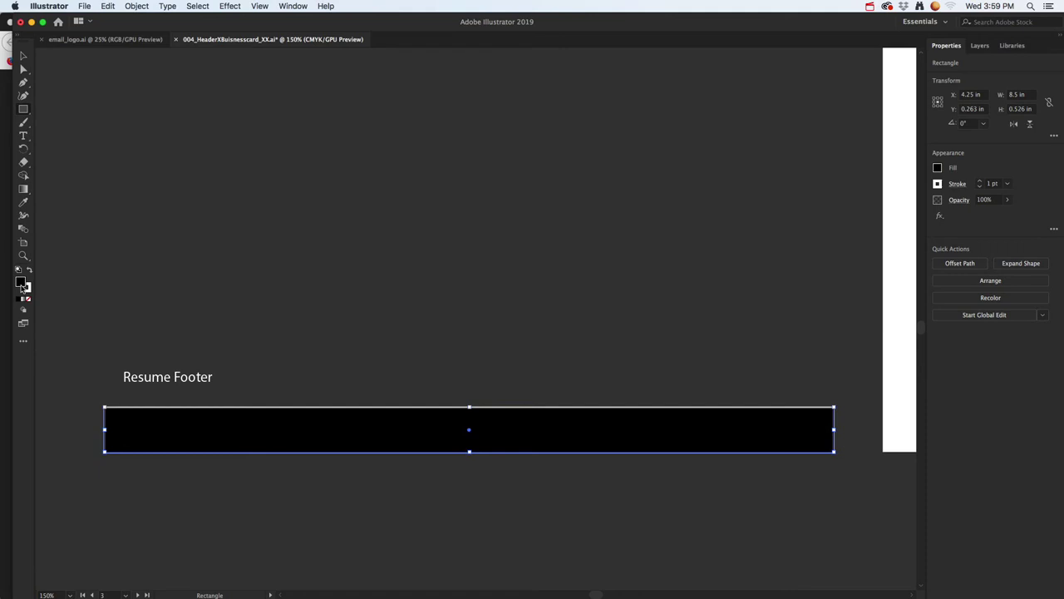
{"action": "double_click", "coordinate": [24, 285]}
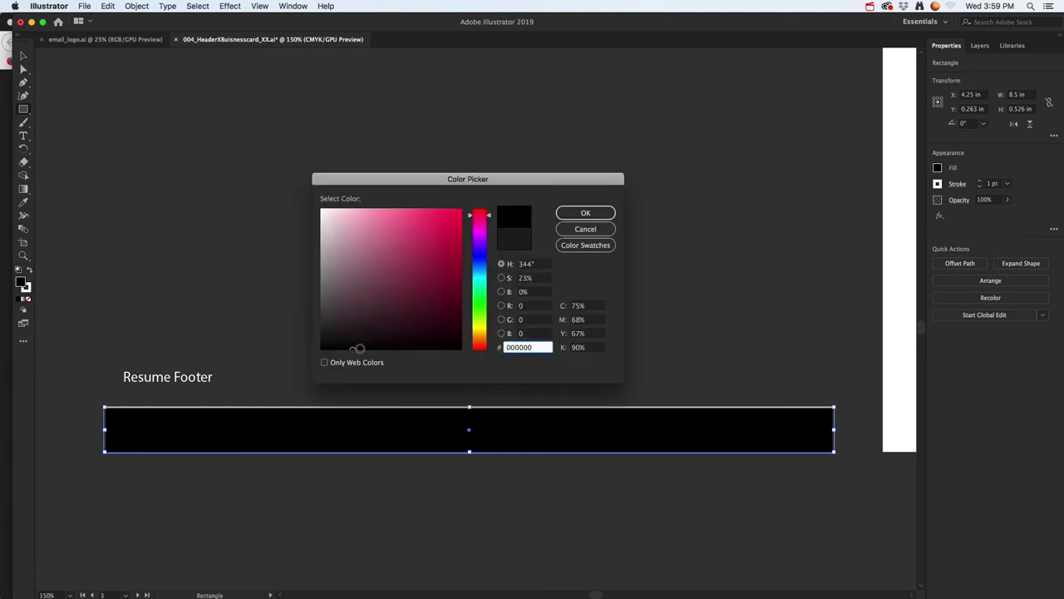
{"action": "left_click", "coordinate": [586, 213]}
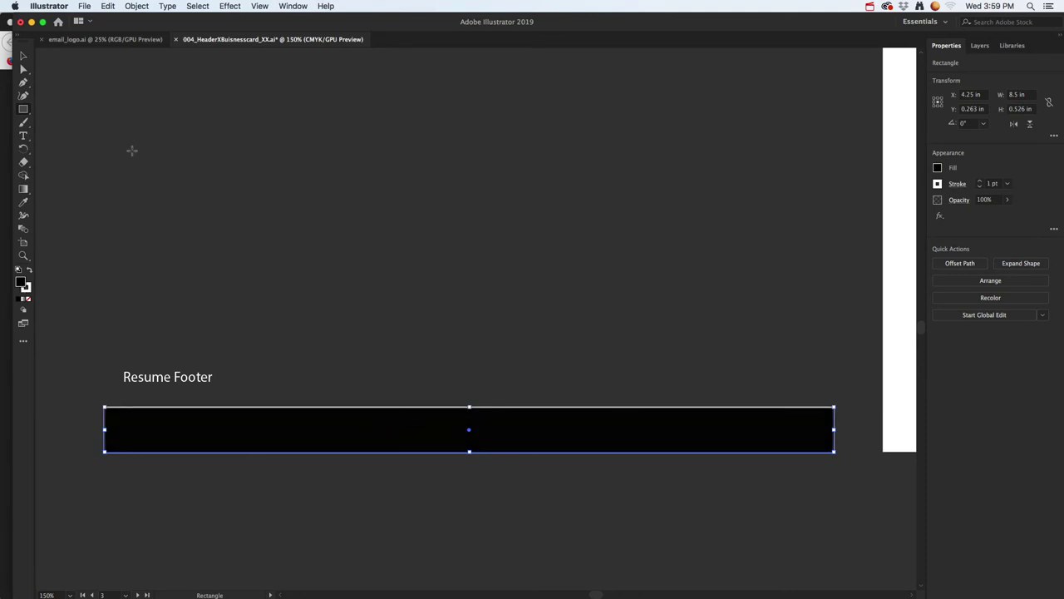
{"action": "right_click", "coordinate": [181, 430]}
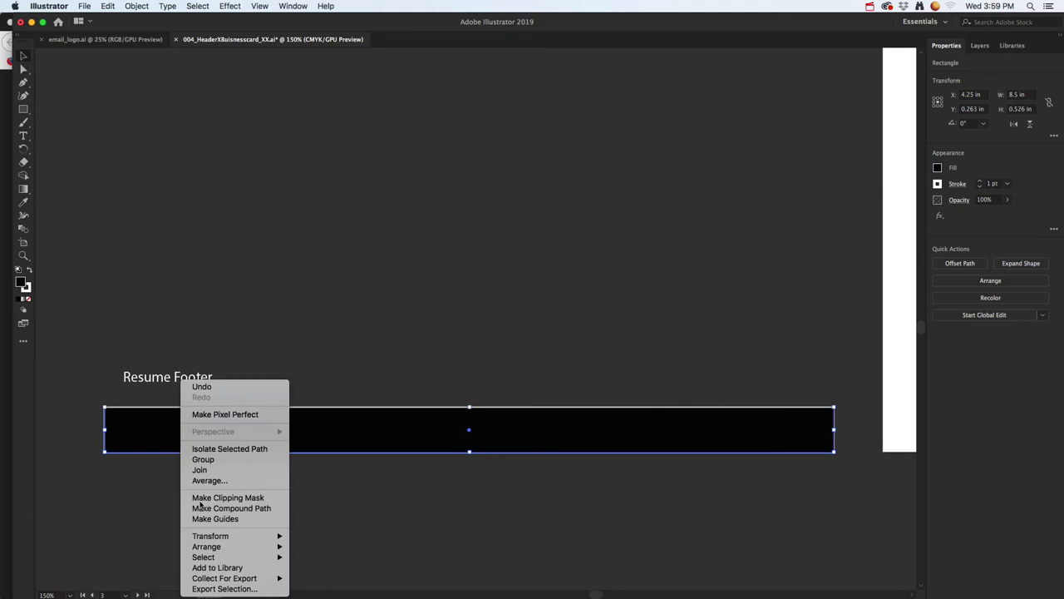
{"action": "mouse_move", "coordinate": [206, 546]}
{"action": "left_click", "coordinate": [312, 574]}
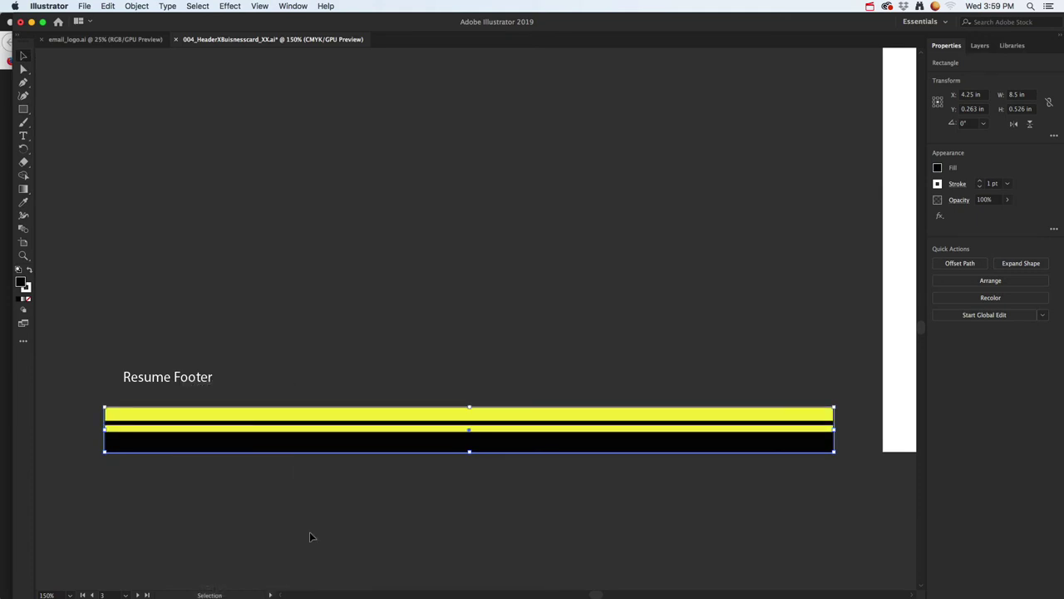
- Select both yellow footer stripes and nudge them slightly down
{"action": "left_click", "coordinate": [399, 439]}
{"action": "left_click", "coordinate": [392, 416]}
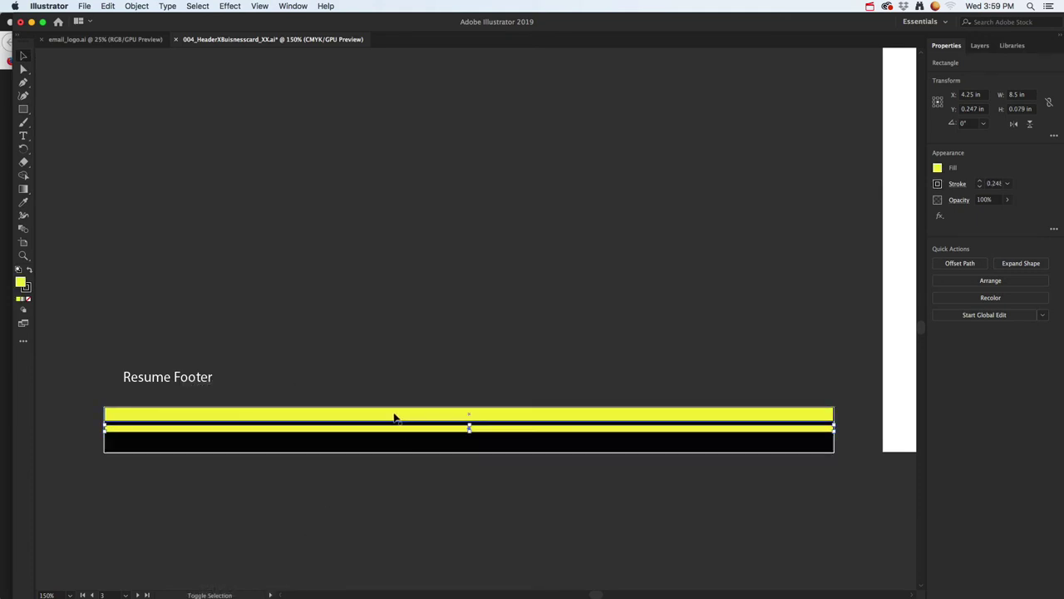
{"action": "left_click", "coordinate": [397, 422]}
{"action": "left_click", "coordinate": [395, 428]}
{"action": "left_click", "coordinate": [395, 430], "text": "shift"}
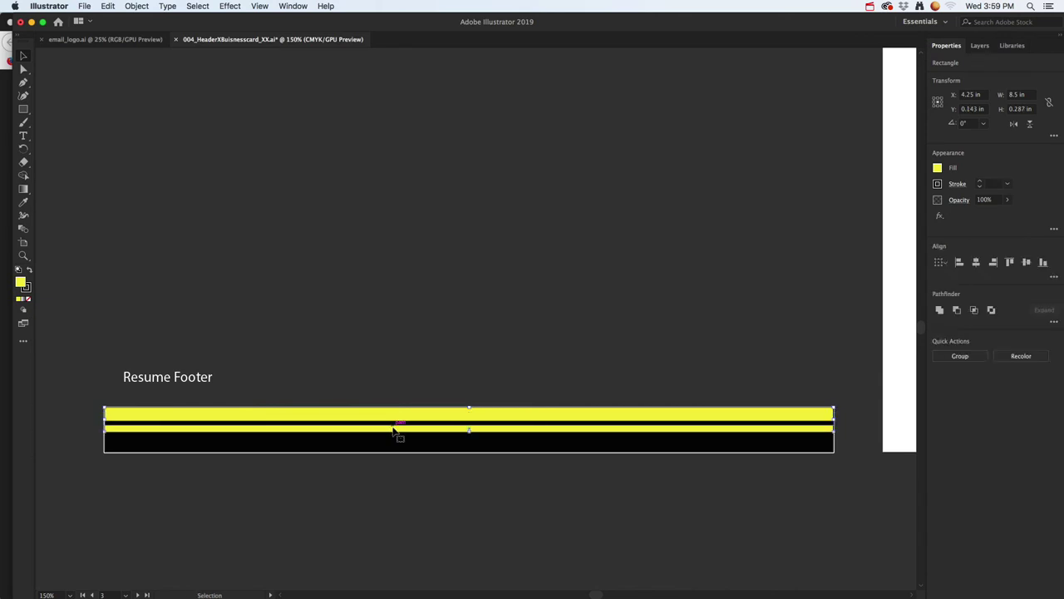
{"action": "key", "text": "Down"}
{"action": "key", "text": "Down"}
{"action": "key", "text": "Down"}
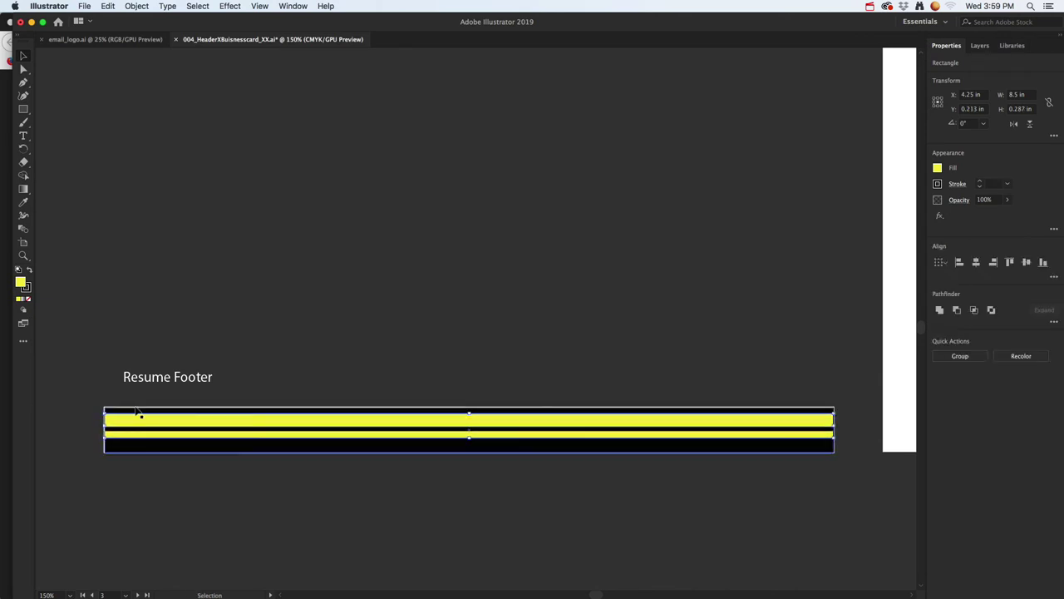
{"action": "left_click", "coordinate": [133, 451]}
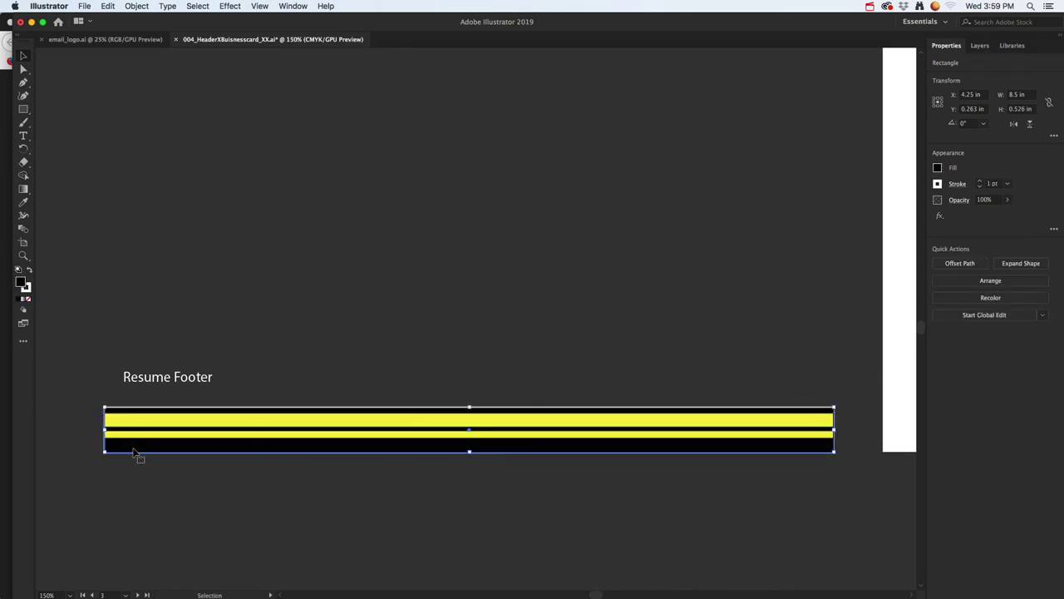
- Remove the black footer bar's outline and zoom out to show header and footer together
{"action": "left_click", "coordinate": [27, 289]}
{"action": "left_click", "coordinate": [29, 299]}
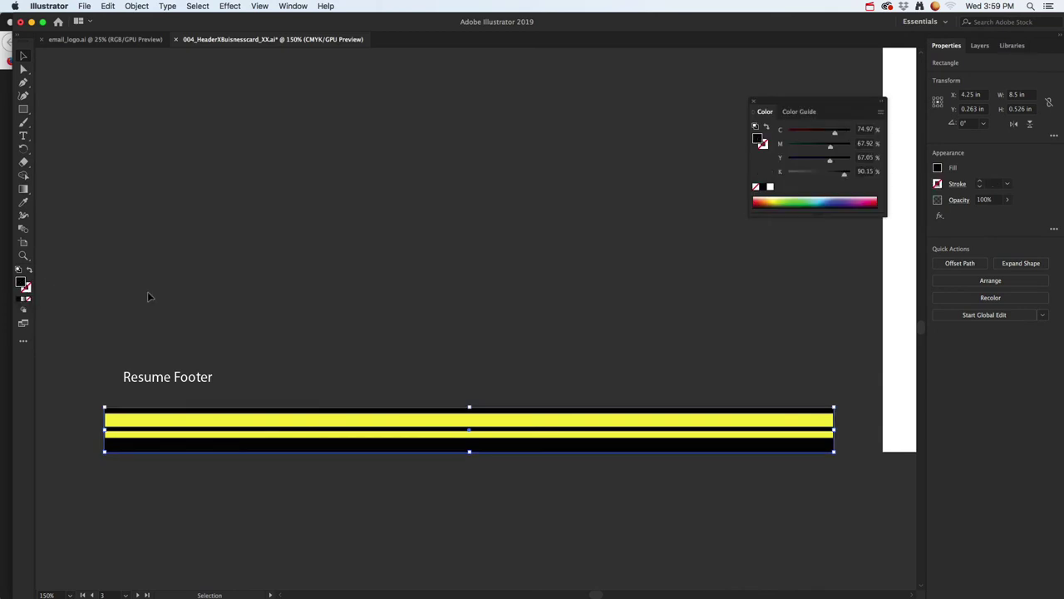
{"action": "left_click", "coordinate": [298, 353]}
{"action": "scroll", "coordinate": [525, 371], "scroll_direction": "down", "scroll_amount": 5}
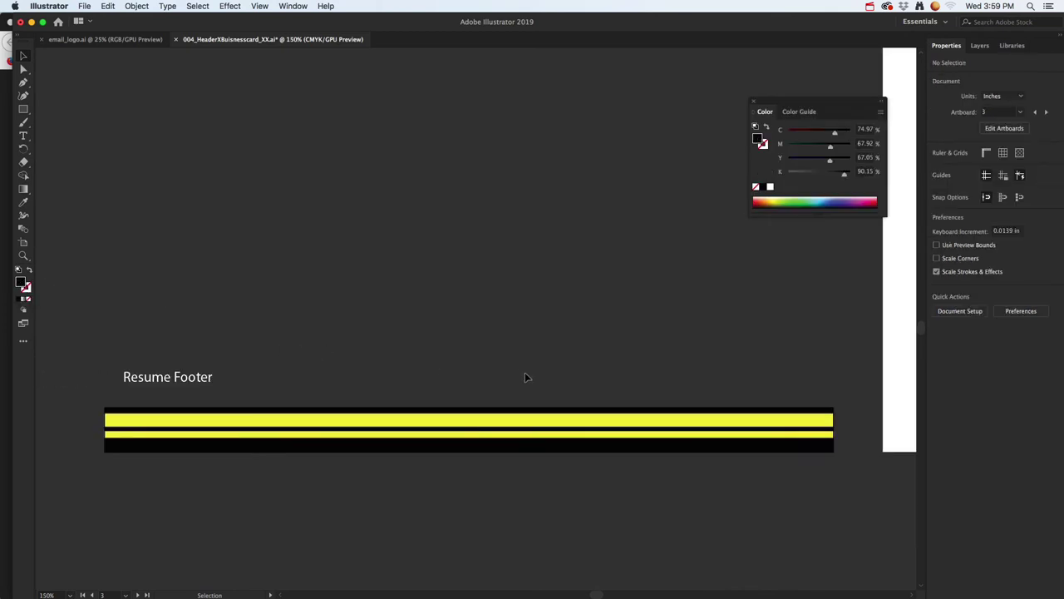
{"action": "left_click_drag", "start_coordinate": [457, 367], "coordinate": [401, 375]}
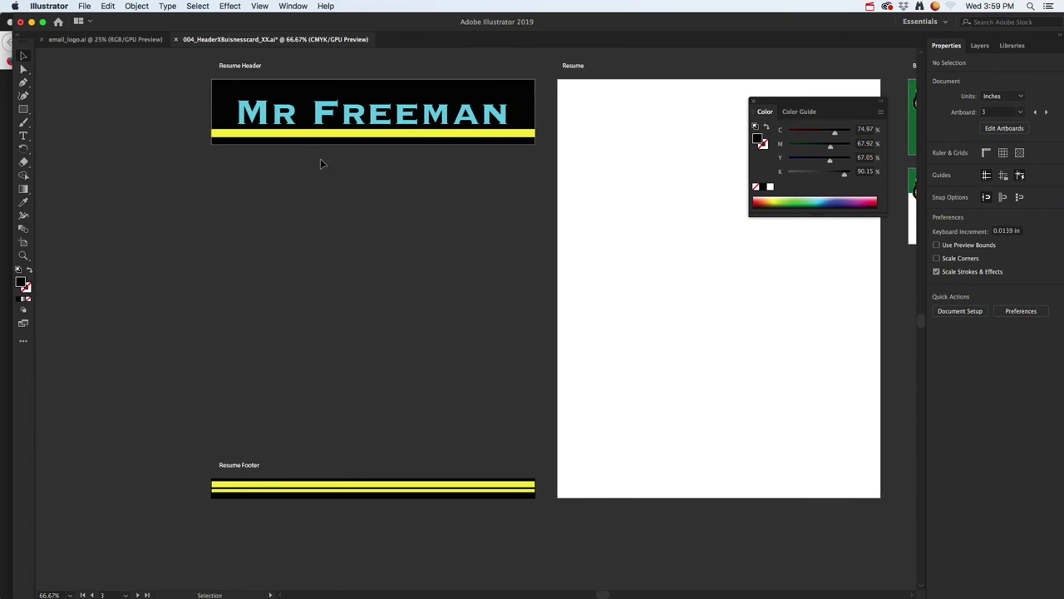
{"action": "left_click_drag", "start_coordinate": [474, 204], "coordinate": [434, 230]}
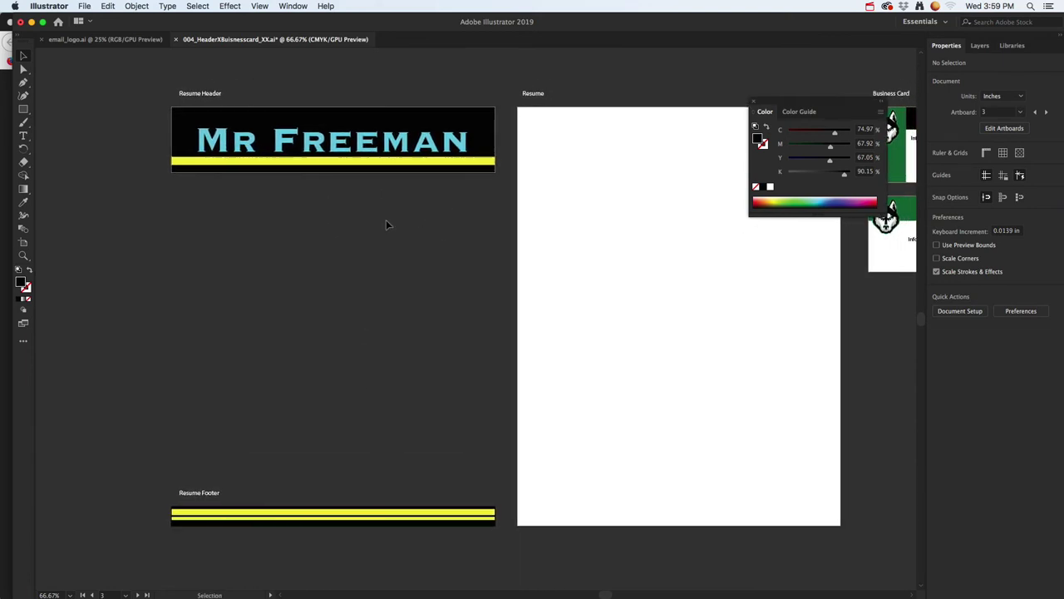
{"action": "left_click", "coordinate": [24, 109]}
{"action": "left_click", "coordinate": [25, 111]}
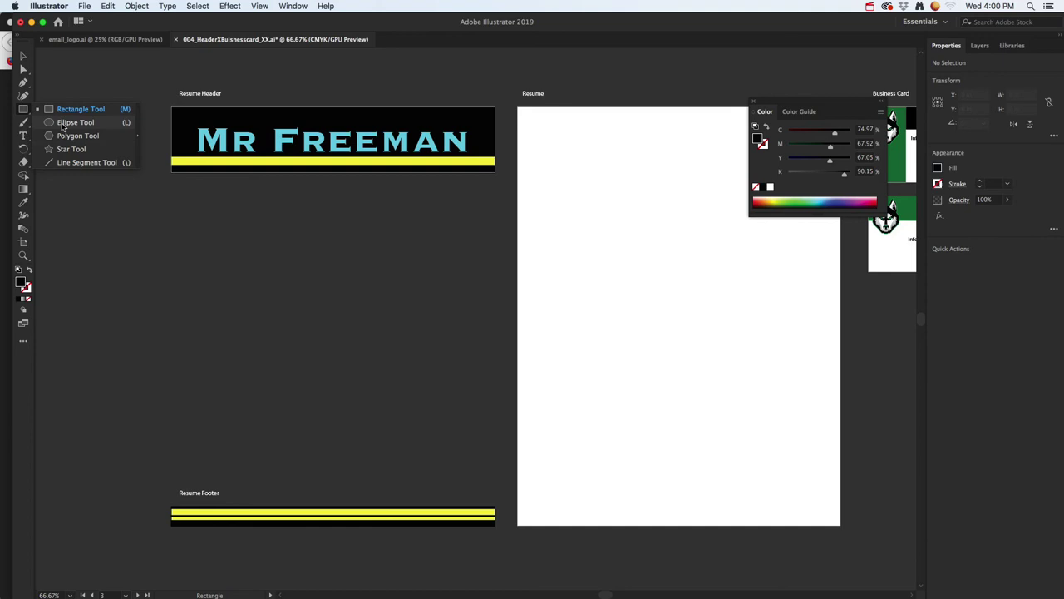
- Draw a large ellipse over the header's left end and fill it grey (8E8D8D)
{"action": "left_click", "coordinate": [63, 124]}
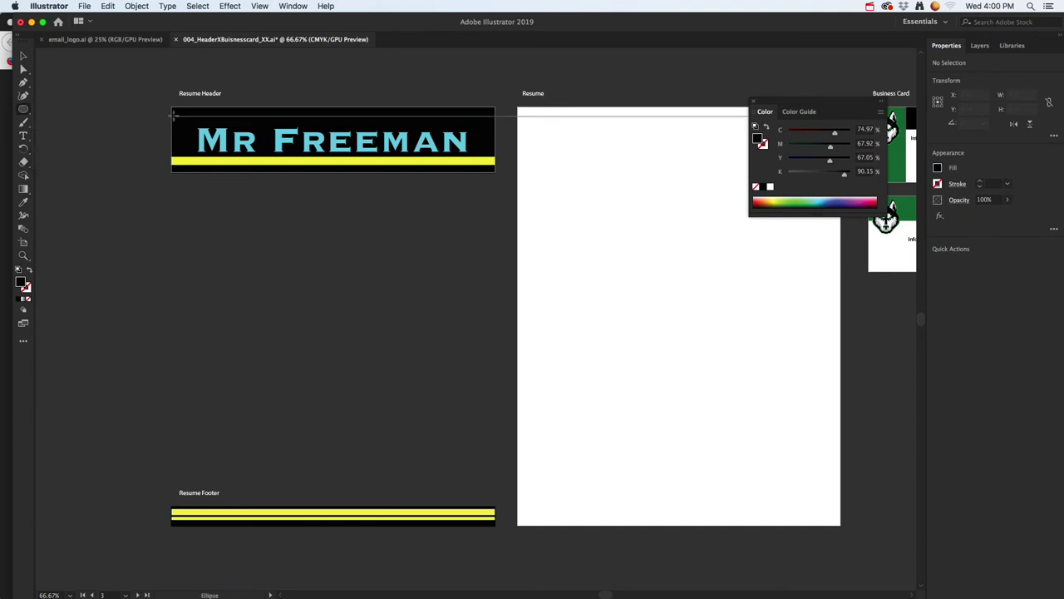
{"action": "left_click_drag", "start_coordinate": [152, 80], "coordinate": [347, 233]}
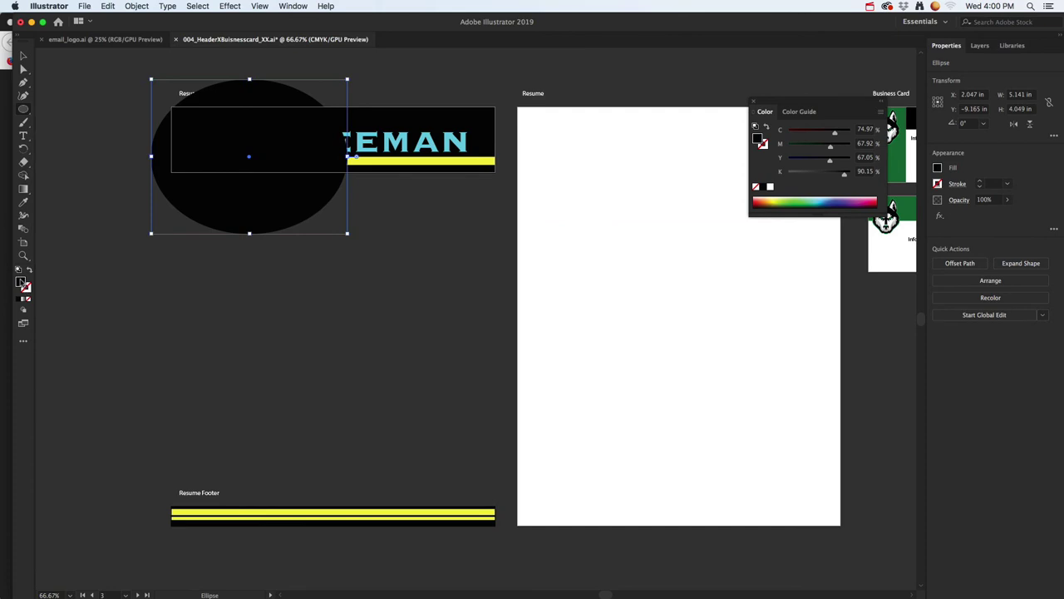
{"action": "double_click", "coordinate": [23, 283]}
{"action": "left_click", "coordinate": [330, 266]}
{"action": "left_click", "coordinate": [585, 212]}
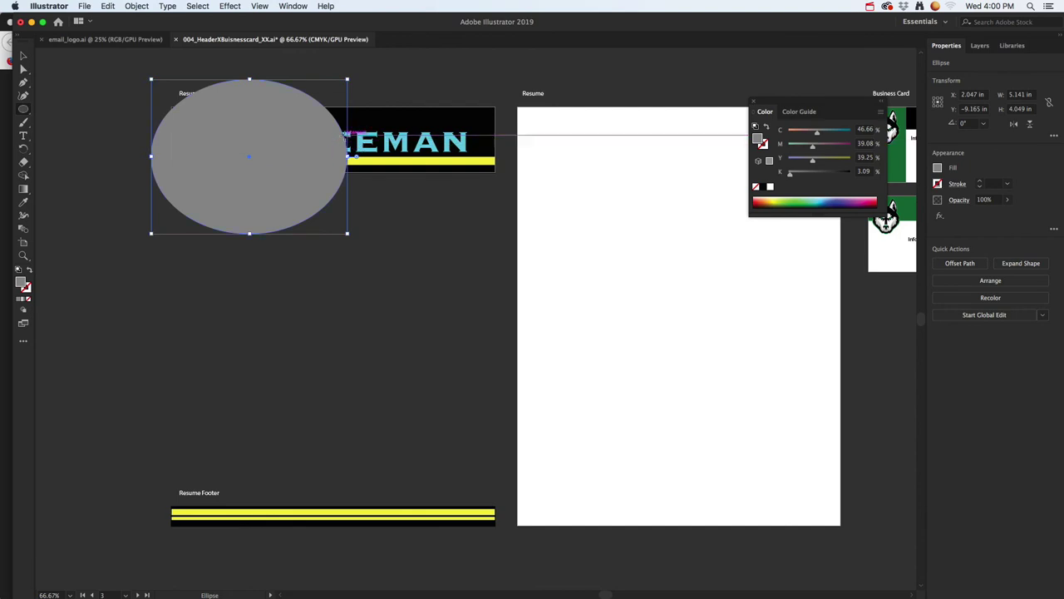
- Select the grey ellipse together with the Mr Freeman header text
{"action": "left_click", "coordinate": [24, 56]}
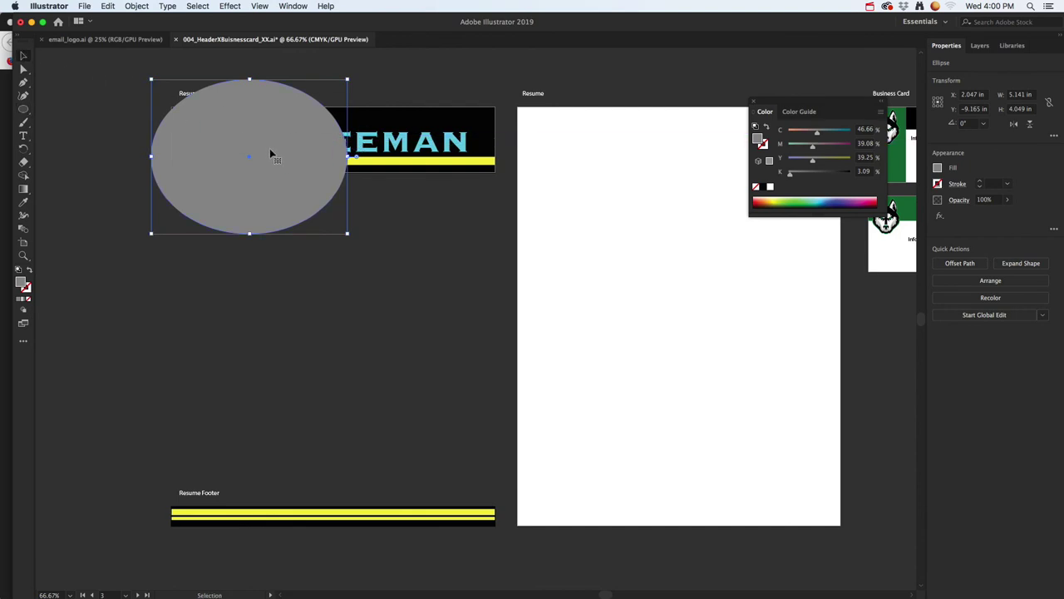
{"action": "left_click", "coordinate": [234, 145]}
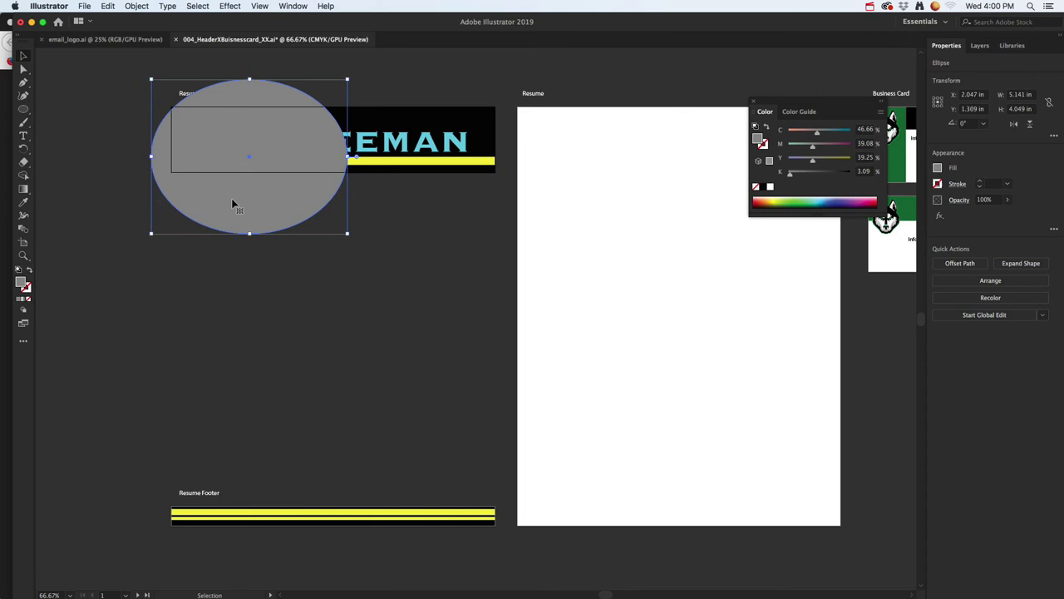
{"action": "left_click", "coordinate": [450, 122], "text": "shift"}
- Send the selected ellipse and header text to the back
{"action": "right_click", "coordinate": [484, 121]}
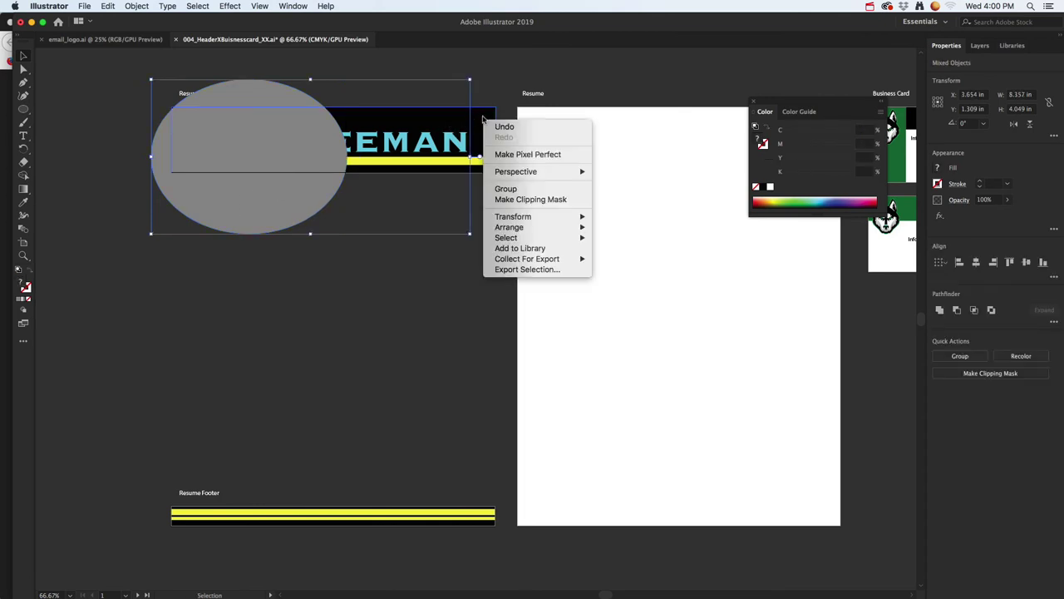
{"action": "mouse_move", "coordinate": [534, 227]}
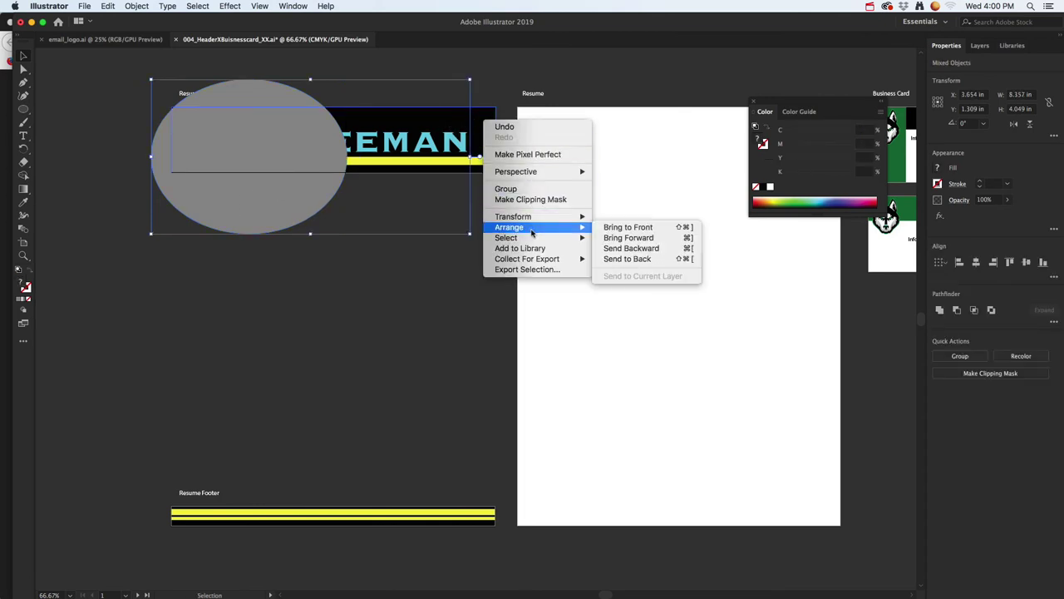
{"action": "left_click", "coordinate": [626, 259]}
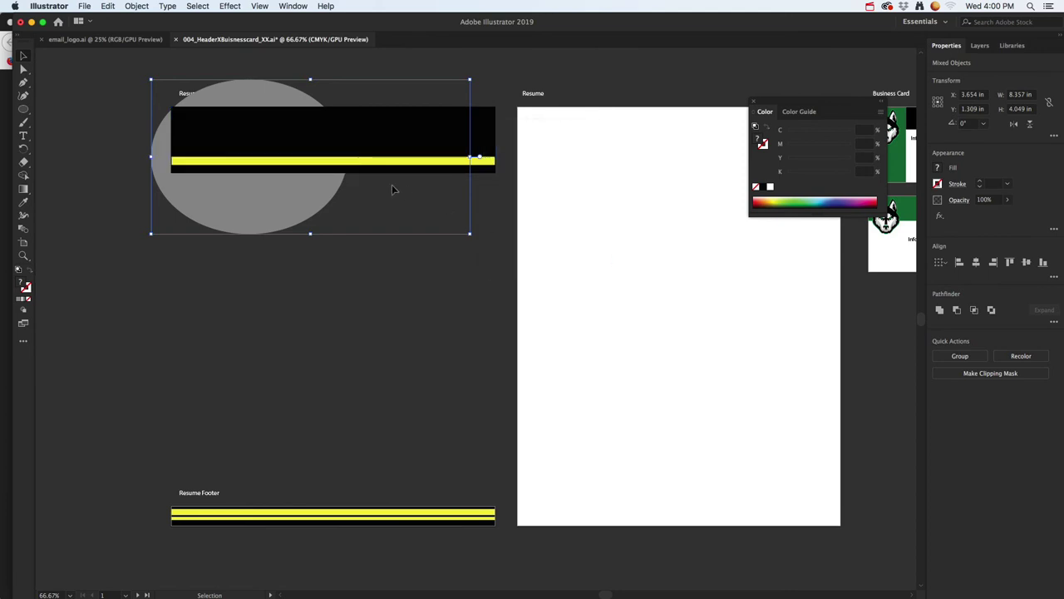
{"action": "right_click", "coordinate": [441, 131]}
{"action": "mouse_move", "coordinate": [507, 239]}
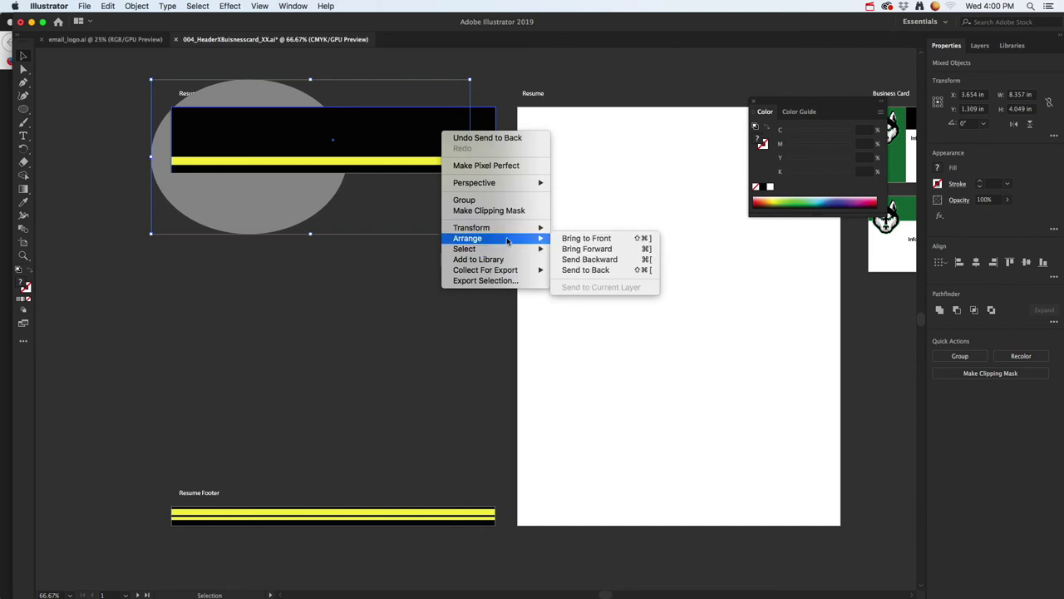
{"action": "left_click", "coordinate": [587, 270]}
- Send the black header bar to the very back
{"action": "left_click", "coordinate": [330, 232]}
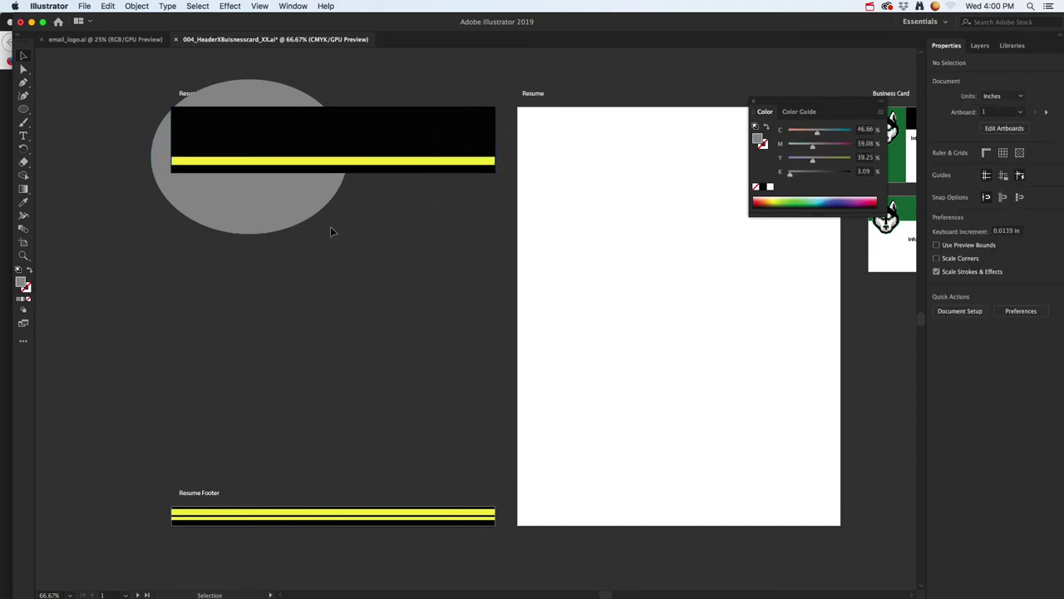
{"action": "left_click", "coordinate": [408, 140]}
{"action": "right_click", "coordinate": [424, 131]}
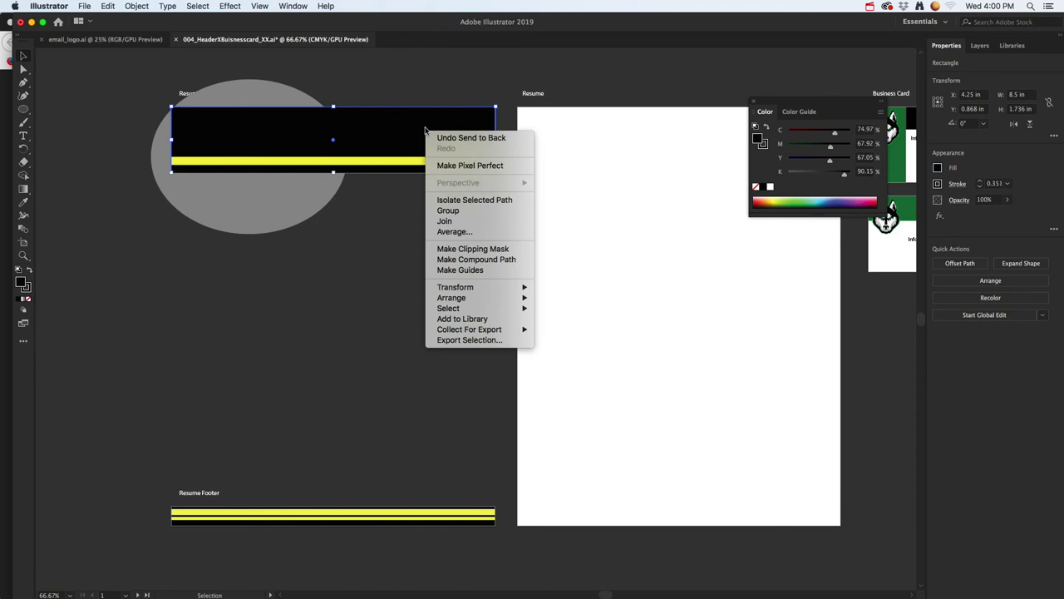
{"action": "mouse_move", "coordinate": [505, 300]}
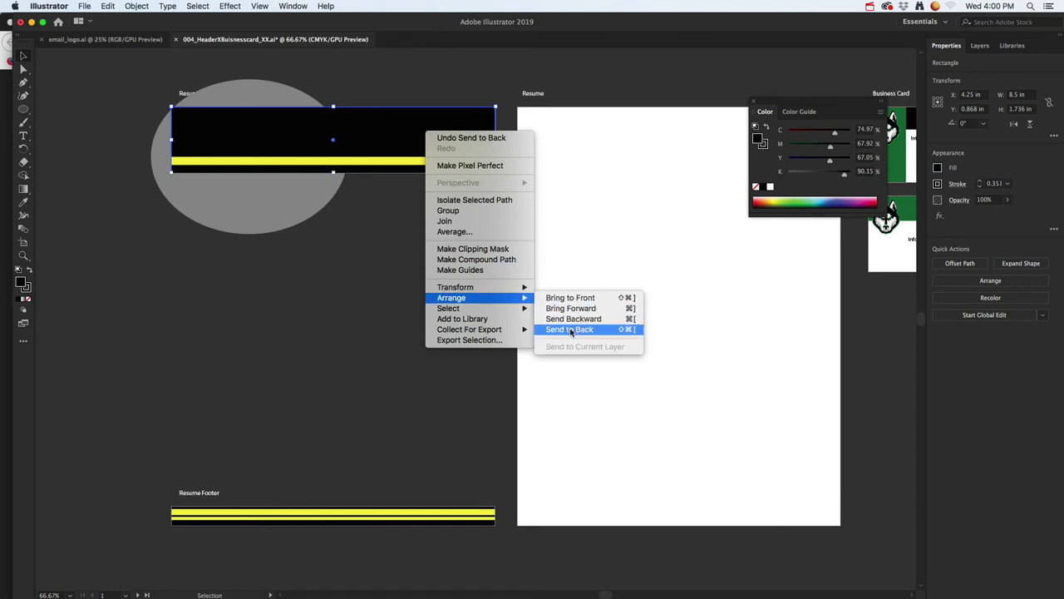
{"action": "left_click", "coordinate": [574, 331]}
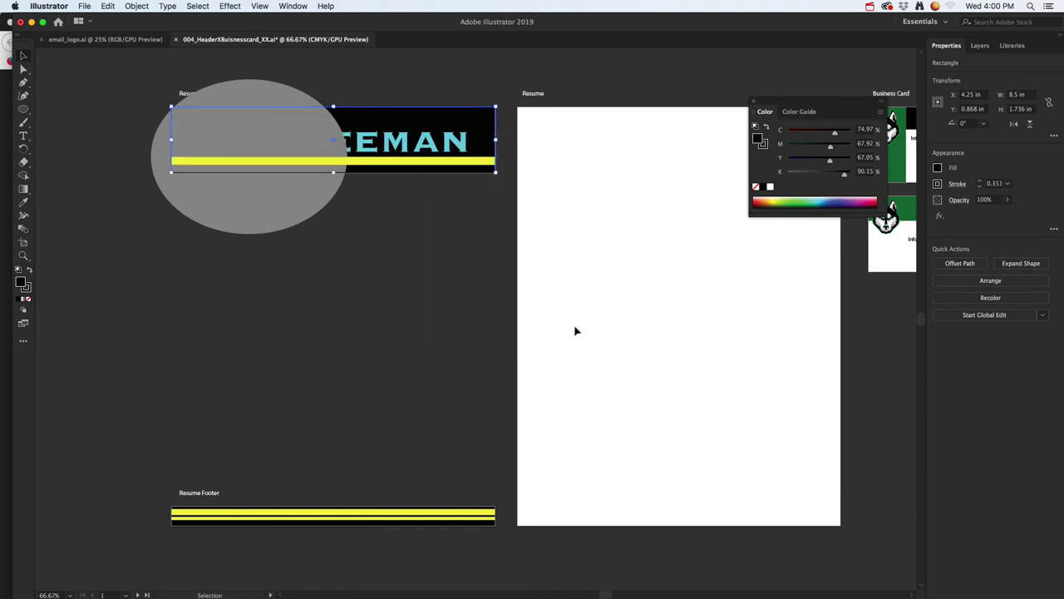
- Send the grey ellipse and black bar together behind the Mr Freeman name
{"action": "left_click", "coordinate": [275, 209]}
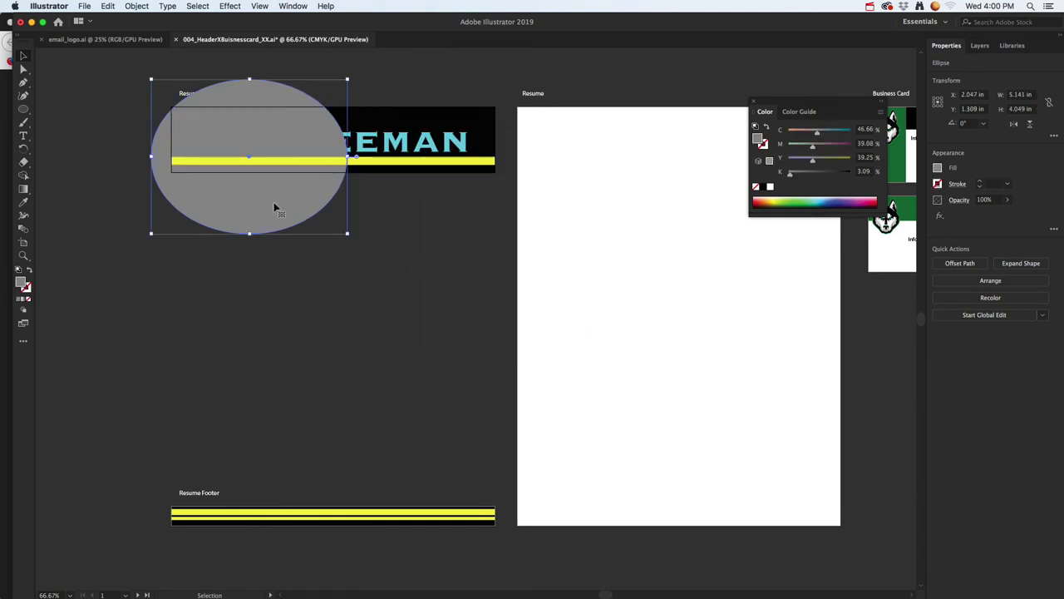
{"action": "left_click", "coordinate": [481, 118], "text": "shift"}
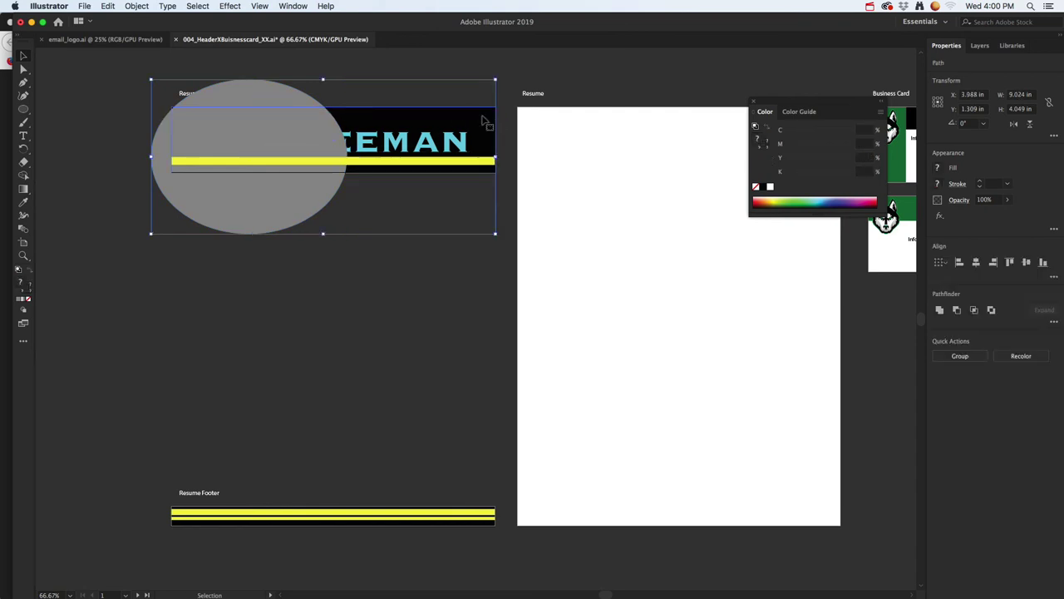
{"action": "right_click", "coordinate": [481, 117]}
{"action": "mouse_move", "coordinate": [529, 281]}
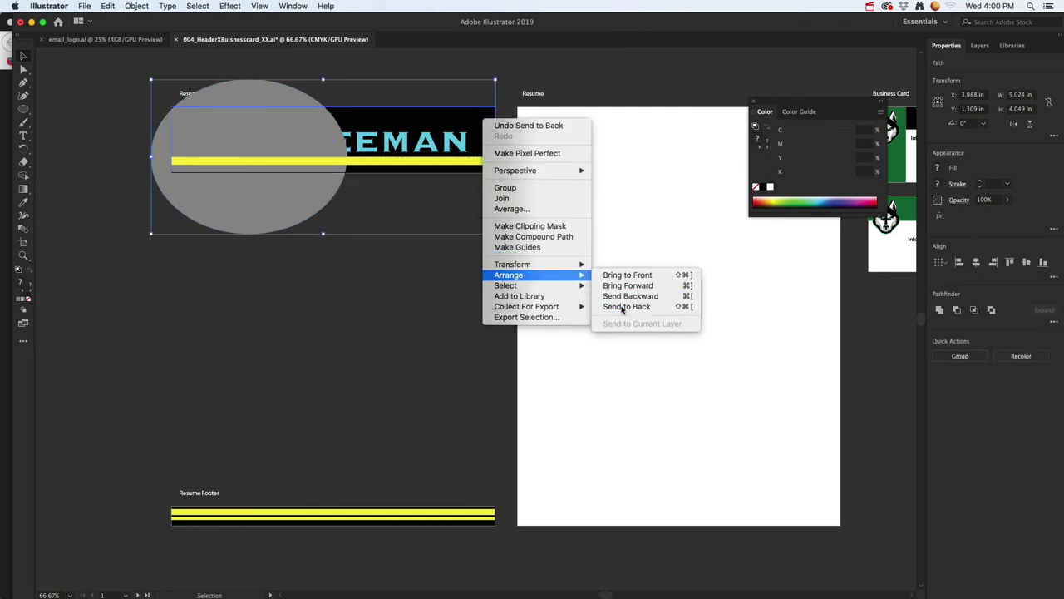
{"action": "left_click", "coordinate": [619, 310]}
{"action": "left_click", "coordinate": [300, 283]}
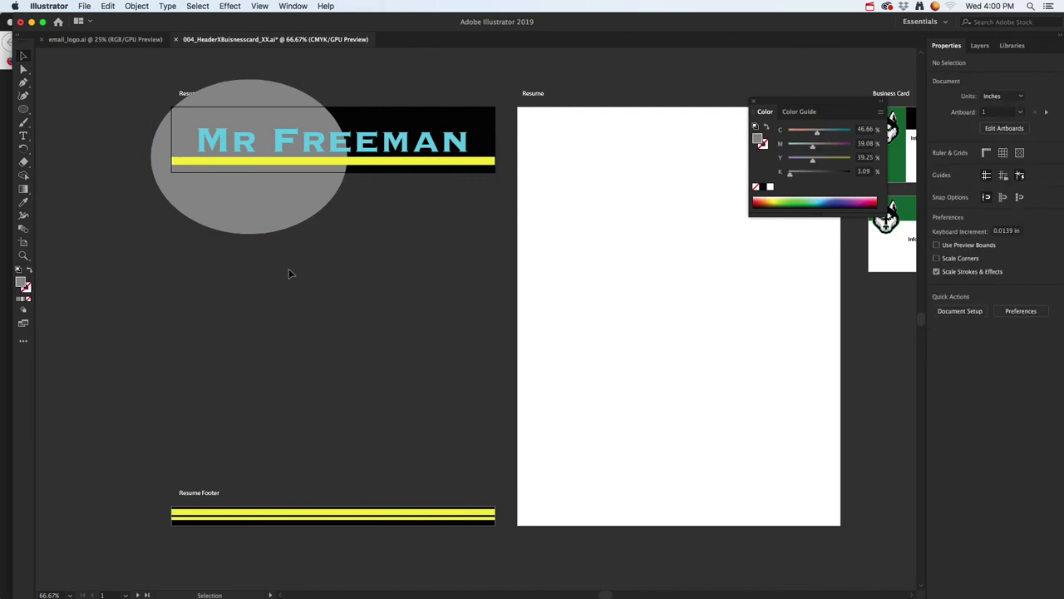
- Shrink the grey ellipse to 4.09 × 3.222 in and place it behind the name's start
{"action": "left_click_drag", "start_coordinate": [236, 201], "coordinate": [285, 204]}
{"action": "left_click_drag", "start_coordinate": [208, 236], "coordinate": [240, 205]}
{"action": "left_click_drag", "start_coordinate": [317, 186], "coordinate": [255, 185]}
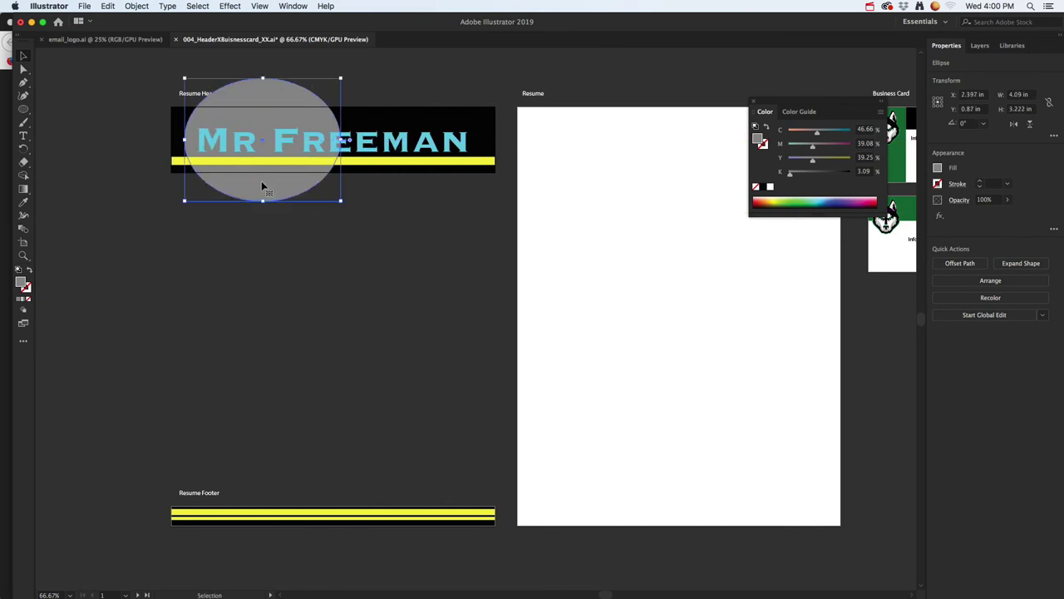
{"action": "left_click", "coordinate": [350, 74]}
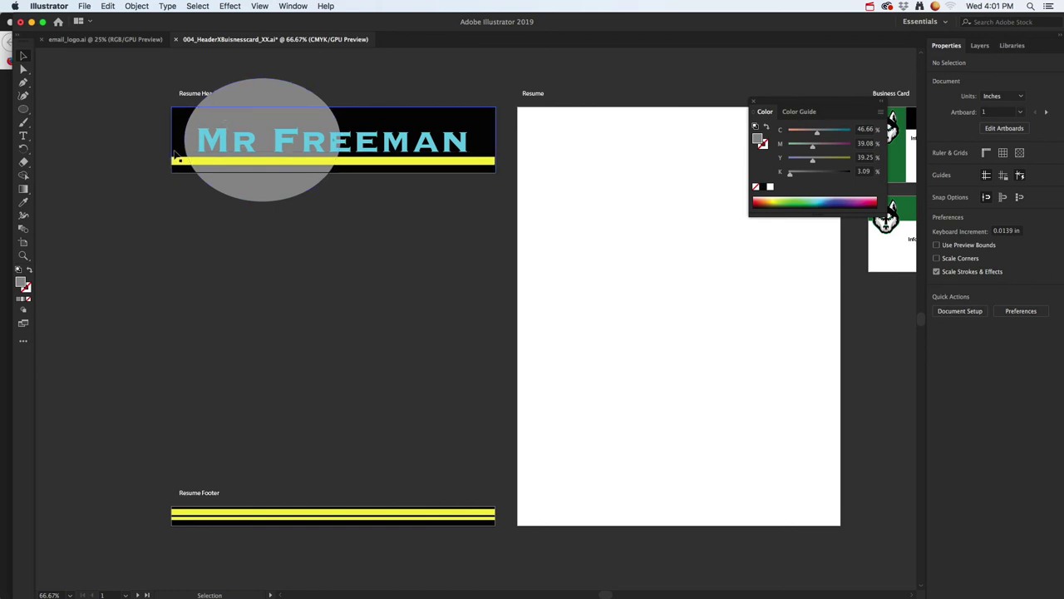
- Undo an accidental move of the whole header, keeping it on its artboard
{"action": "left_click_drag", "start_coordinate": [150, 187], "coordinate": [242, 115]}
{"action": "left_click_drag", "start_coordinate": [331, 110], "coordinate": [218, 284]}
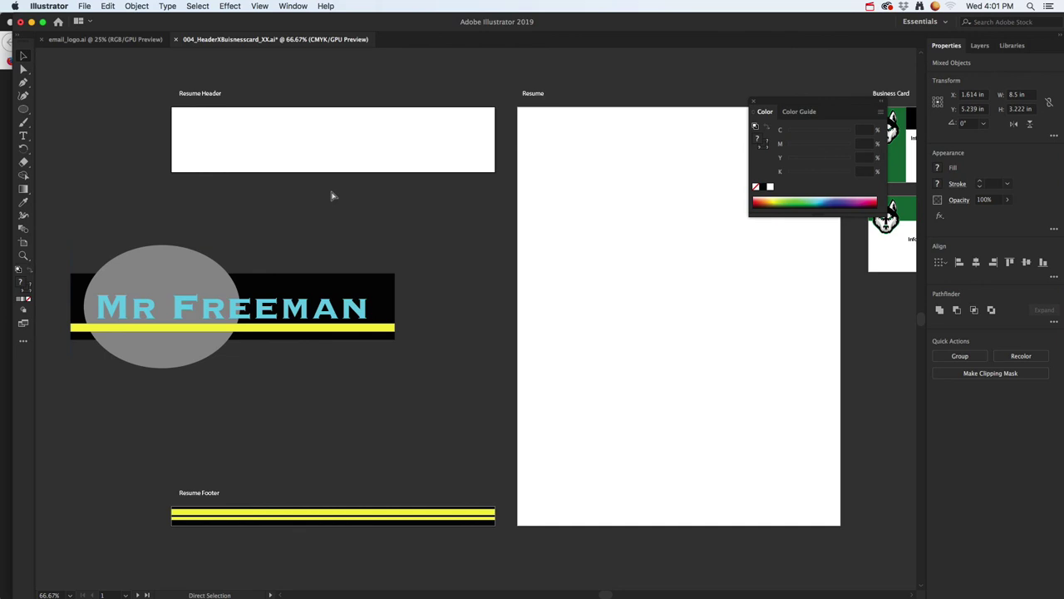
{"action": "key", "text": "super+z"}
{"action": "left_click", "coordinate": [323, 231]}
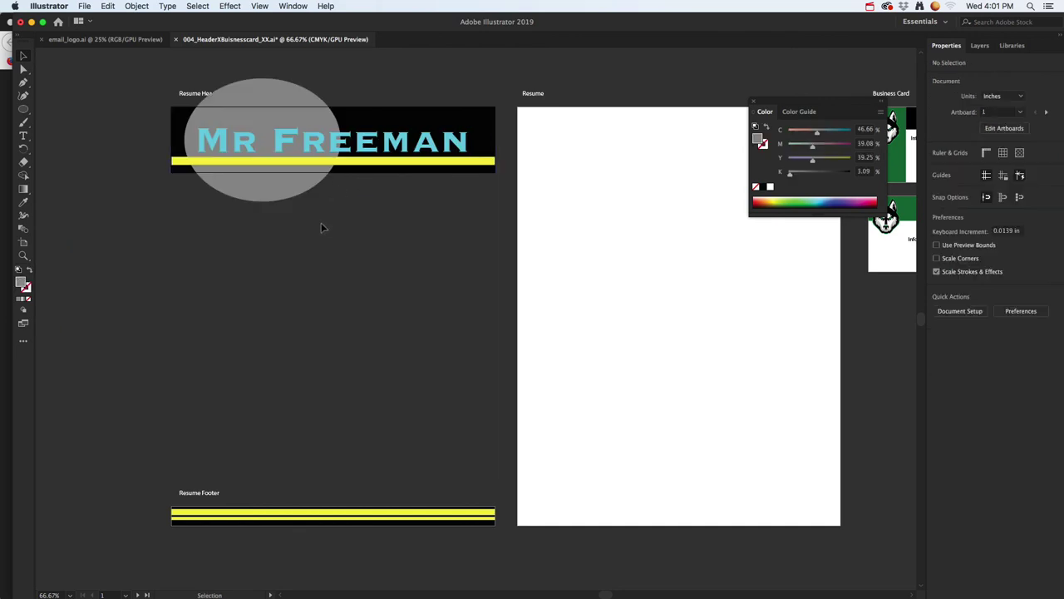
- Duplicate the Mr Freeman name and give the copy a near-black 010202 fill
{"action": "left_click", "coordinate": [280, 145]}
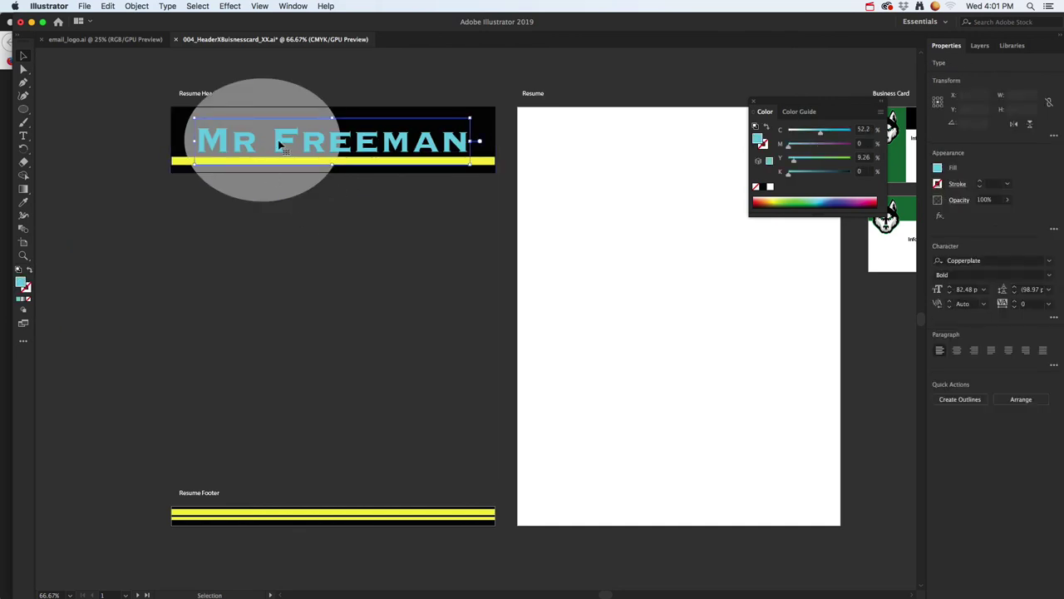
{"action": "left_click_drag", "start_coordinate": [279, 145], "coordinate": [276, 142]}
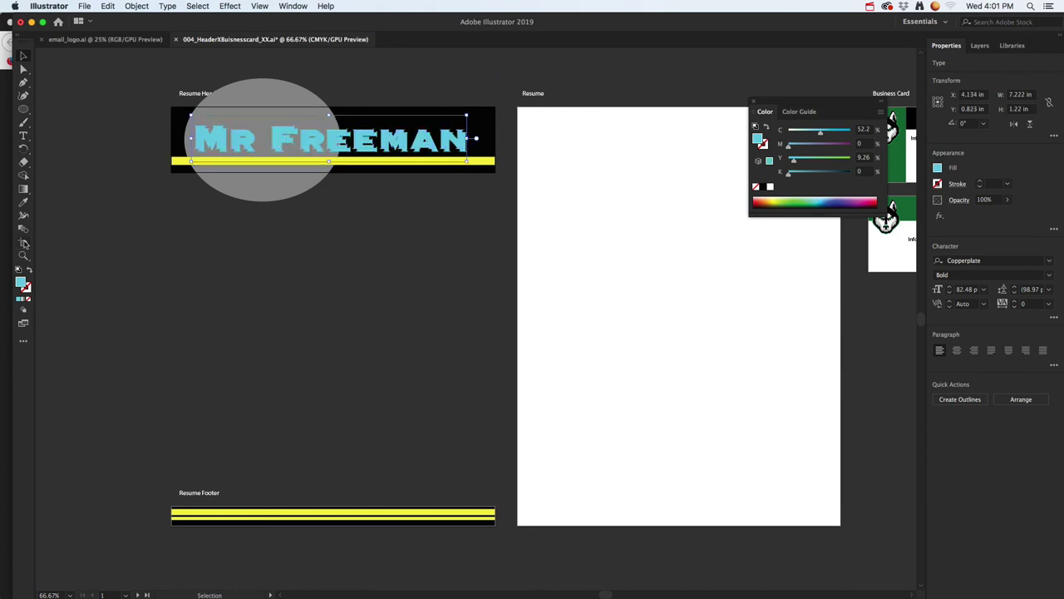
{"action": "double_click", "coordinate": [22, 284]}
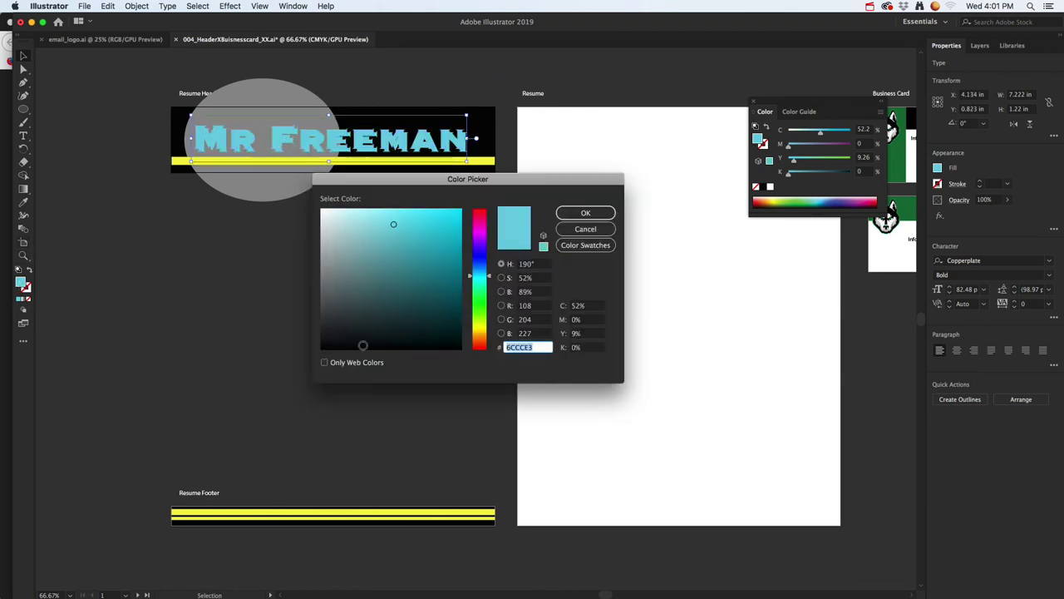
{"action": "left_click", "coordinate": [361, 348]}
{"action": "left_click", "coordinate": [577, 213]}
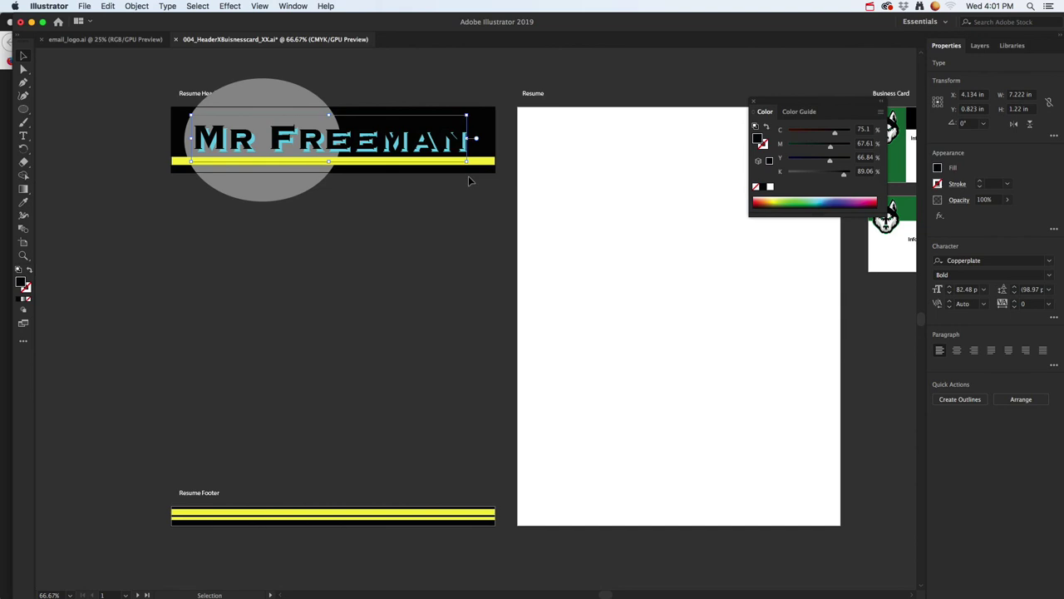
- Offset the dark copy slightly down-right and send it backward behind the cyan name
{"action": "key", "text": "super+equal"}
{"action": "key", "text": "super+equal"}
{"action": "left_click_drag", "start_coordinate": [441, 192], "coordinate": [453, 201]}
{"action": "right_click", "coordinate": [453, 200]}
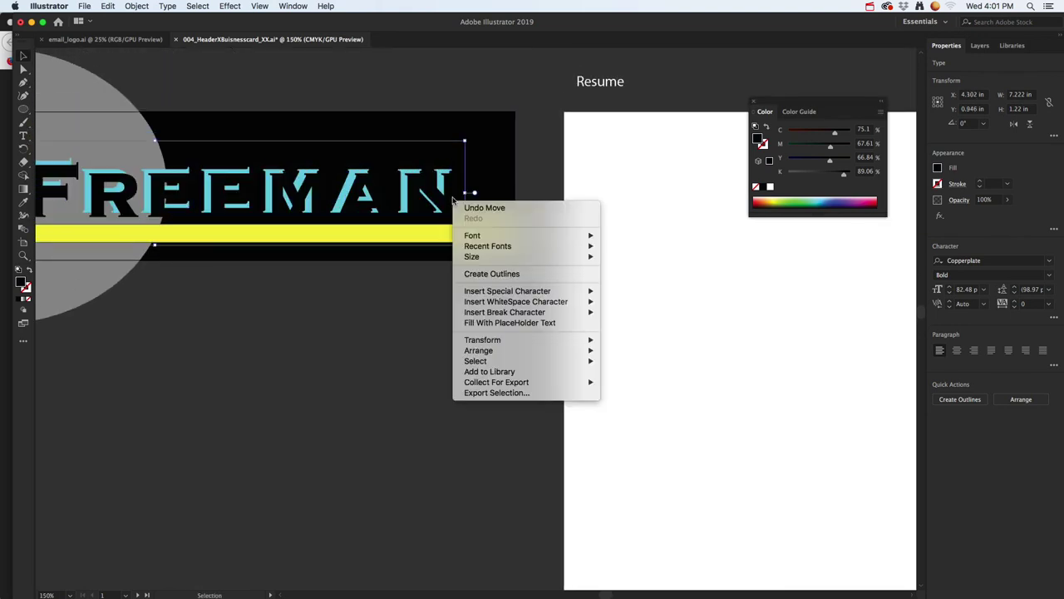
{"action": "mouse_move", "coordinate": [499, 350]}
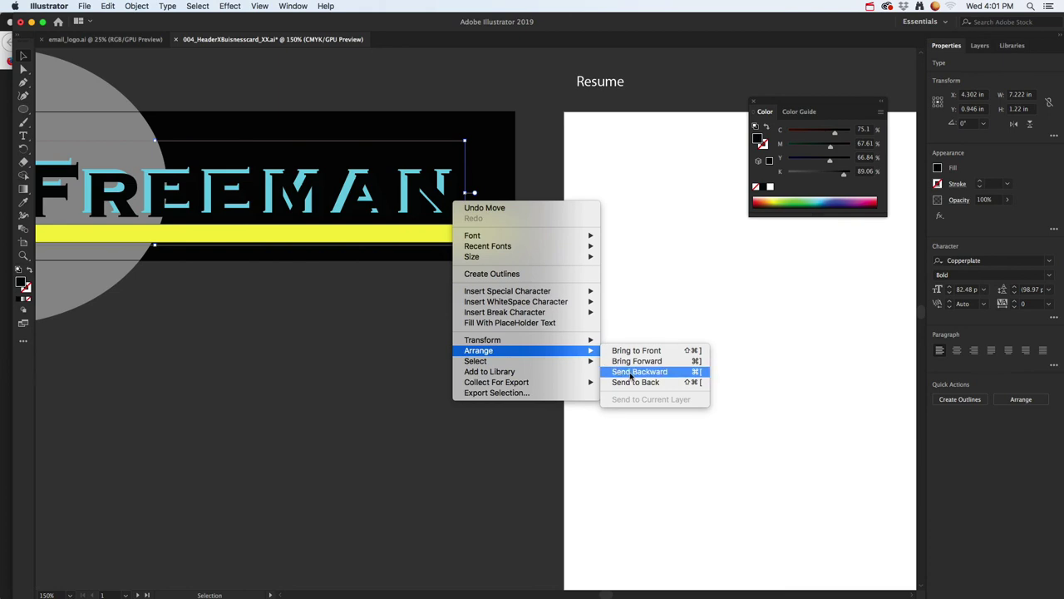
{"action": "left_click", "coordinate": [631, 376]}
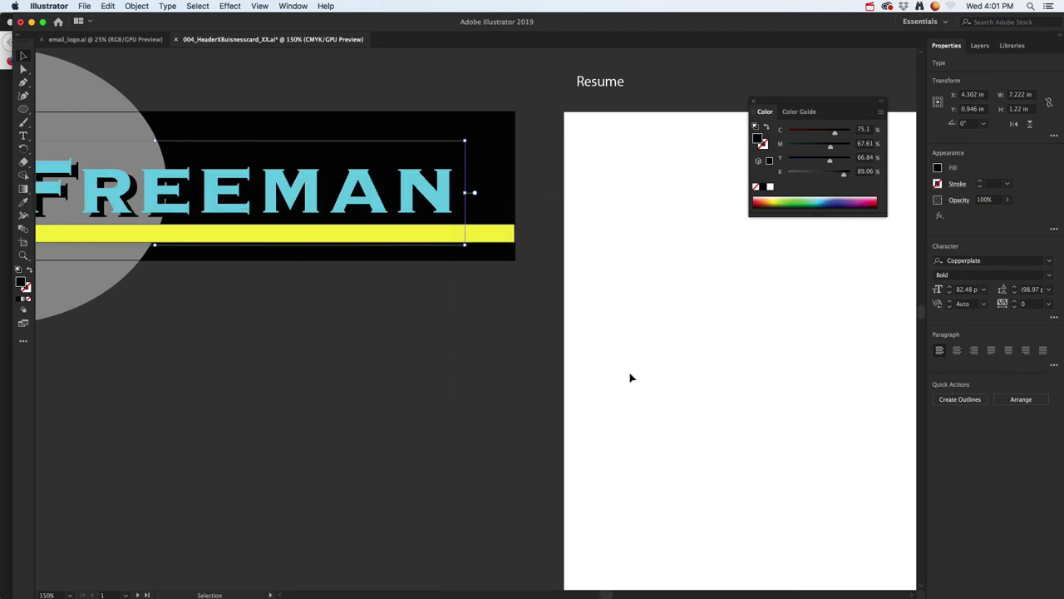
- Recolour the header background bar from black to a dark charcoal grey
{"action": "scroll", "coordinate": [250, 232], "scroll_direction": "left", "scroll_amount": 10}
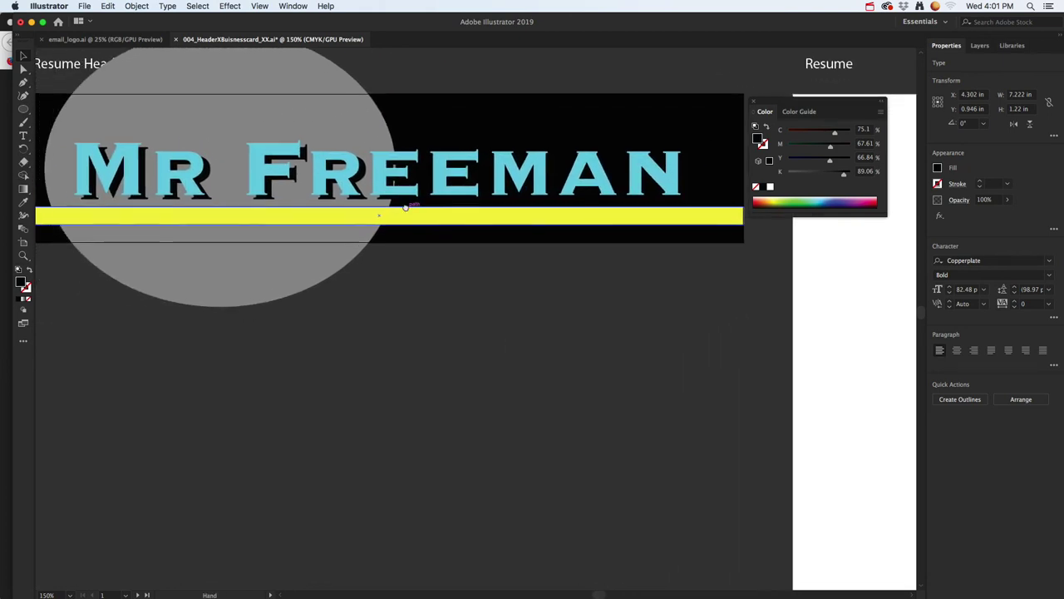
{"action": "left_click", "coordinate": [454, 123]}
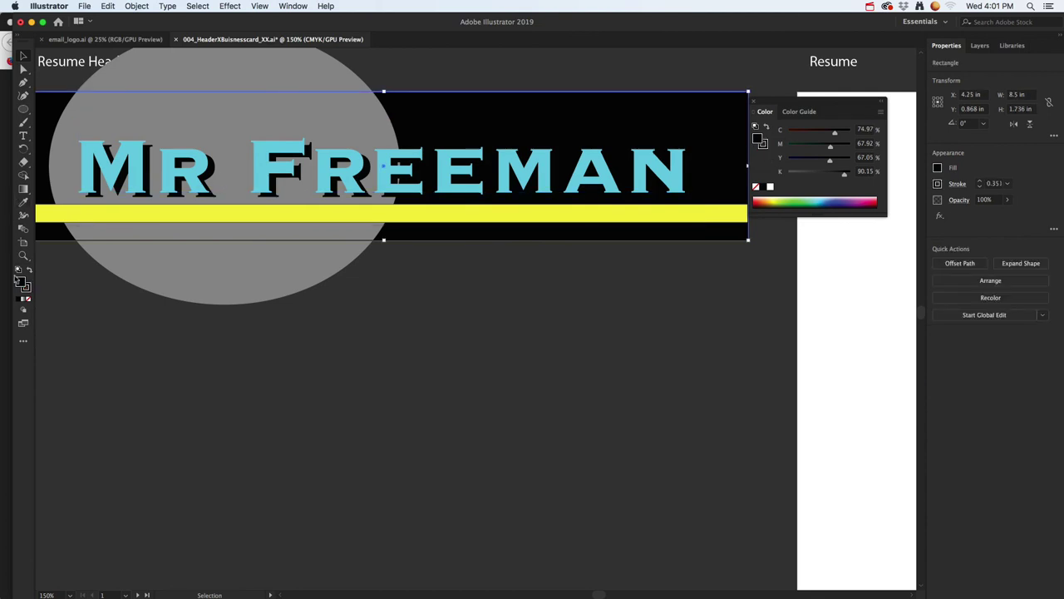
{"action": "double_click", "coordinate": [23, 284]}
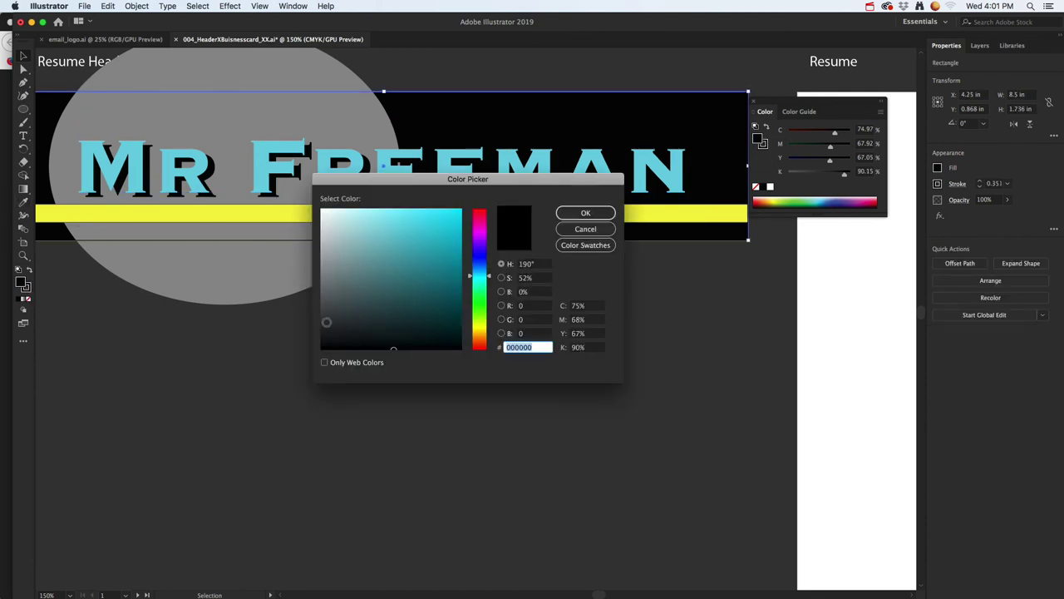
{"action": "left_click", "coordinate": [326, 322]}
{"action": "left_click", "coordinate": [586, 213]}
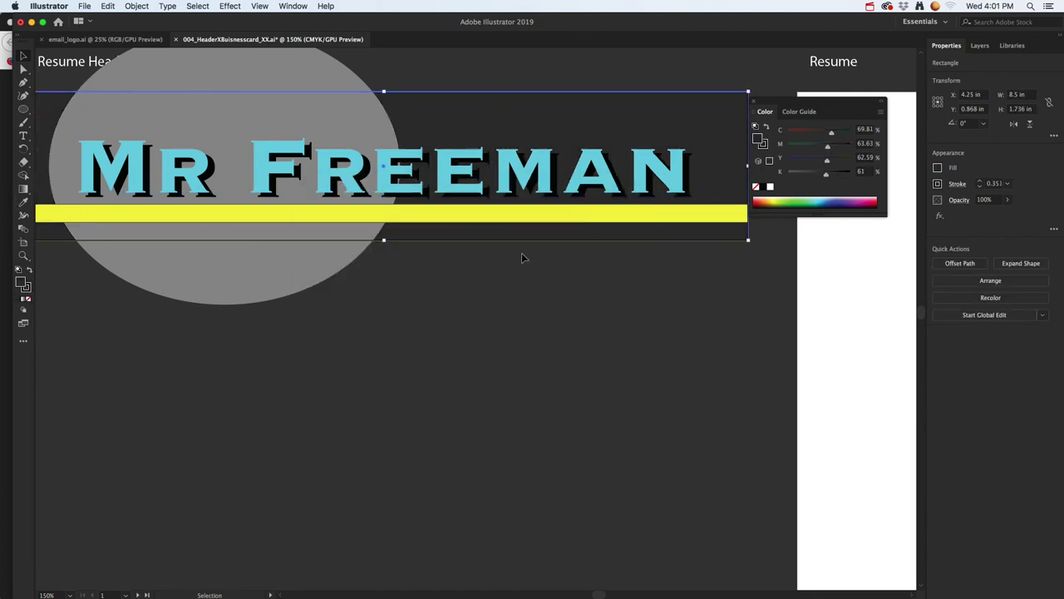
{"action": "left_click", "coordinate": [449, 307]}
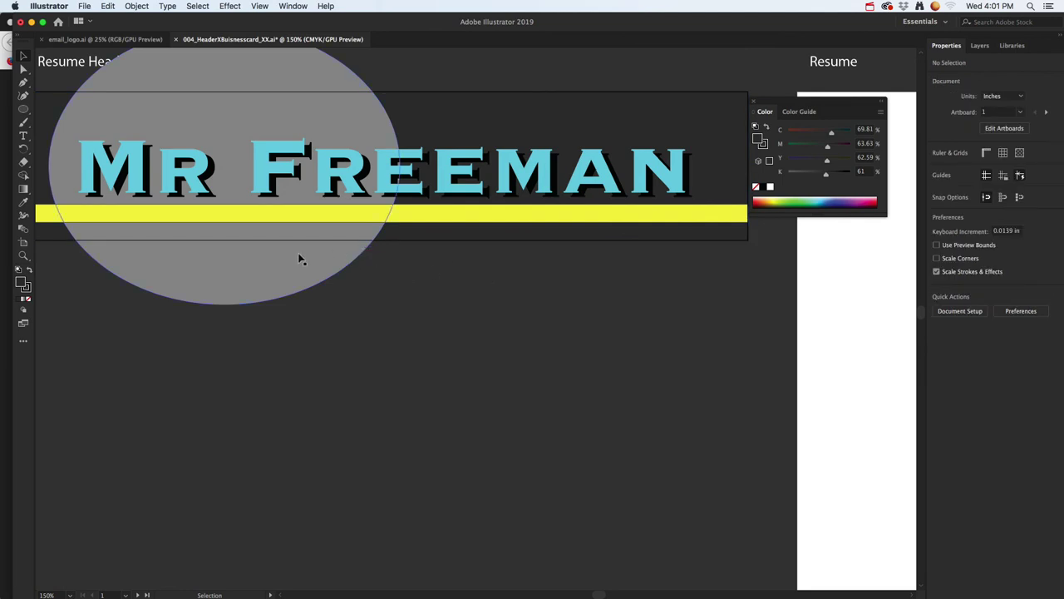
{"action": "key", "text": "super+minus"}
{"action": "key", "text": "super+minus"}
{"action": "key", "text": "super+minus"}
{"action": "scroll", "coordinate": [336, 266], "scroll_direction": "down", "scroll_amount": 2}
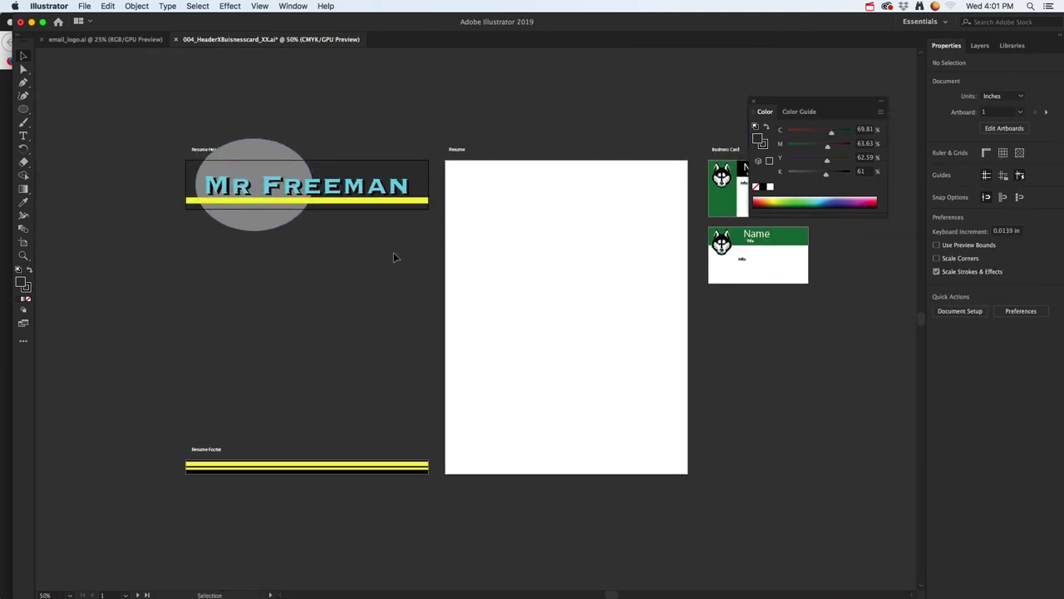
- Duplicate the grey ellipse, shrink it to about 1.347 × 1.061 in, and place it on the footer's right end
{"action": "scroll", "coordinate": [393, 252], "scroll_direction": "up", "scroll_amount": 1}
{"action": "scroll", "coordinate": [373, 248], "scroll_direction": "left", "scroll_amount": 3}
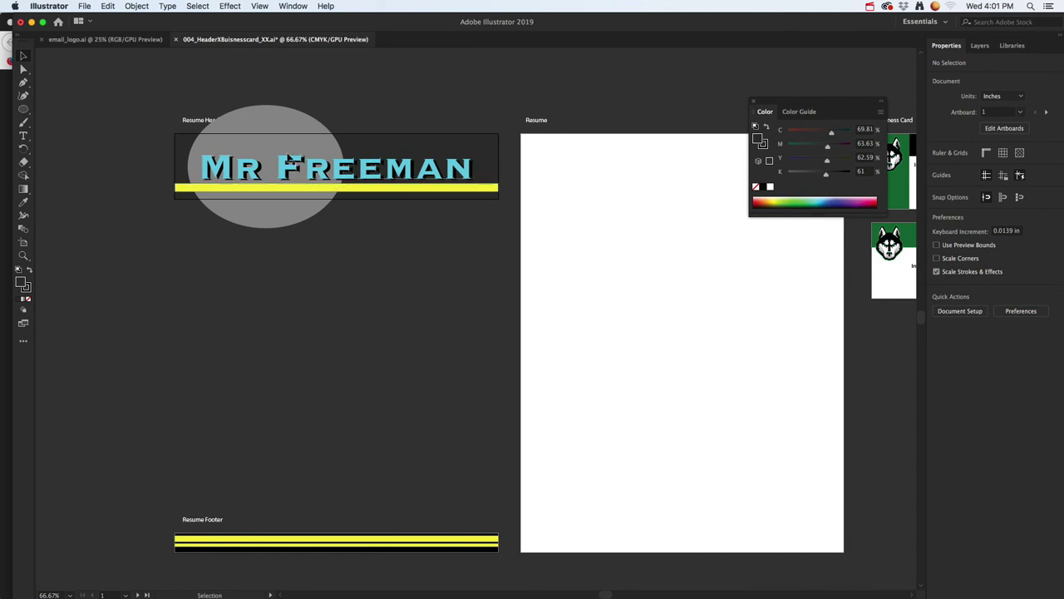
{"action": "left_click", "coordinate": [267, 117]}
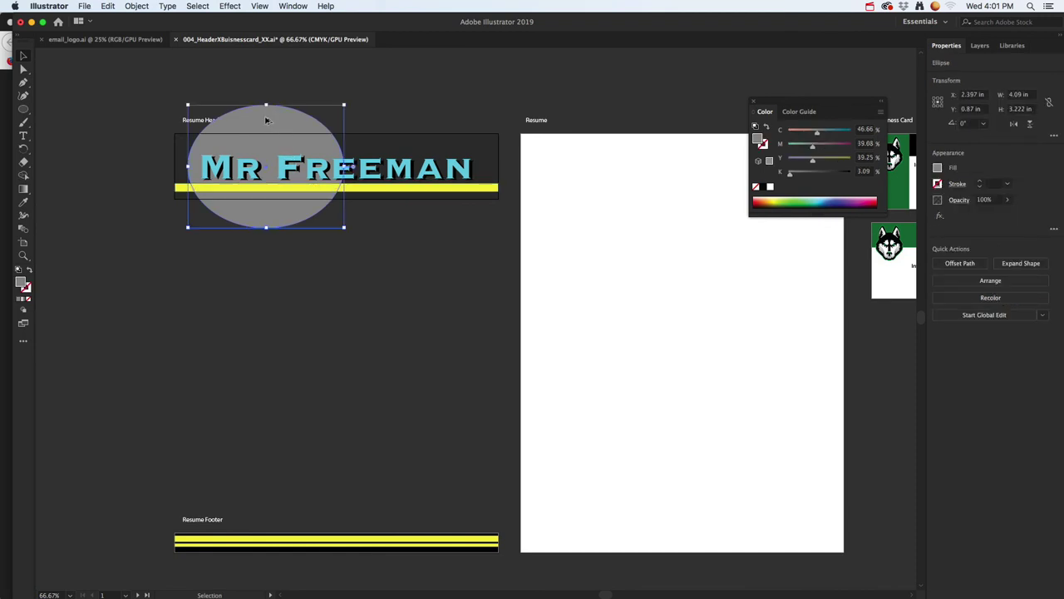
{"action": "left_click_drag", "start_coordinate": [267, 120], "coordinate": [428, 378]}
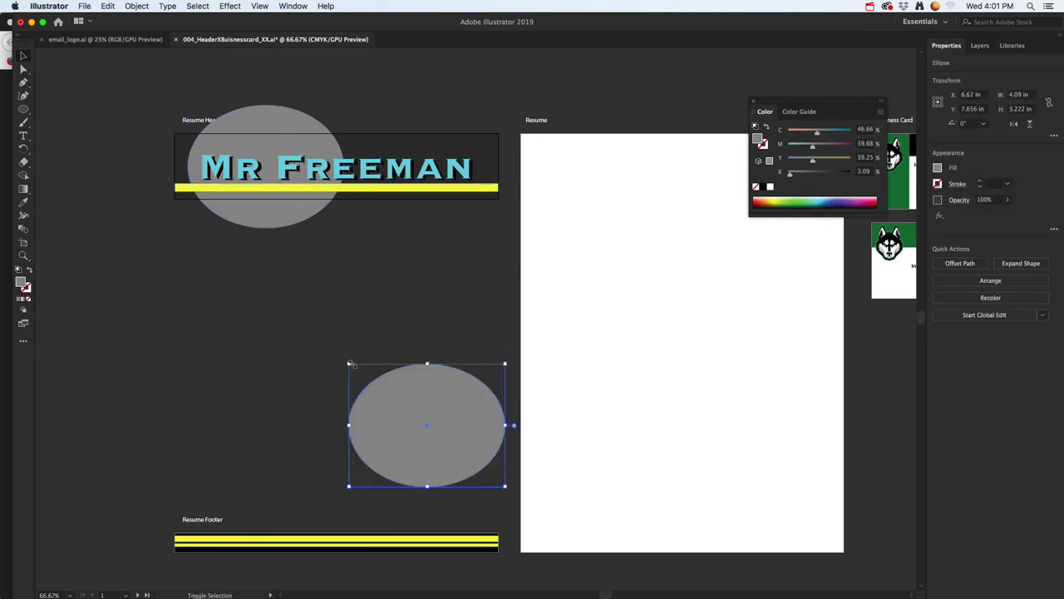
{"action": "left_click_drag", "start_coordinate": [350, 363], "coordinate": [441, 436]}
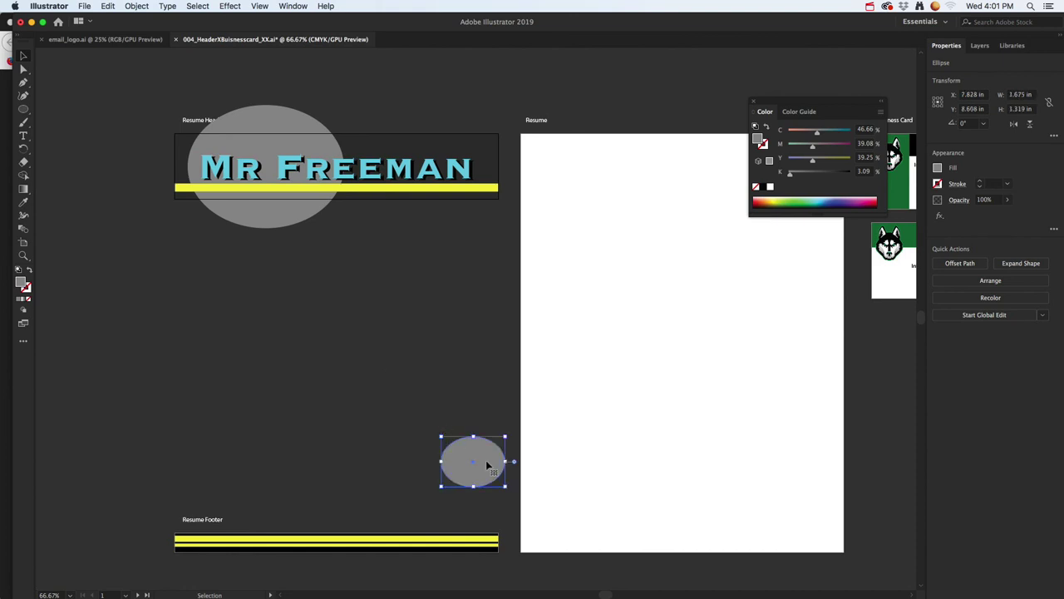
{"action": "left_click_drag", "start_coordinate": [487, 465], "coordinate": [477, 543]}
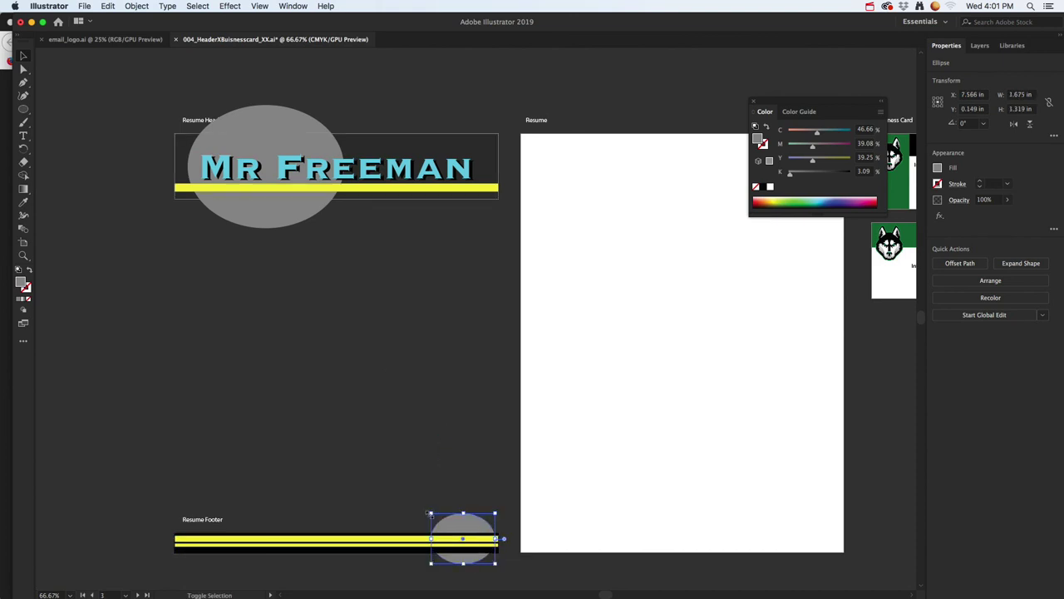
{"action": "left_click_drag", "start_coordinate": [430, 513], "coordinate": [443, 524]}
- Bring the footer ellipse to the front, then bring up stacking options for the yellow footer stripe
{"action": "right_click", "coordinate": [470, 542]}
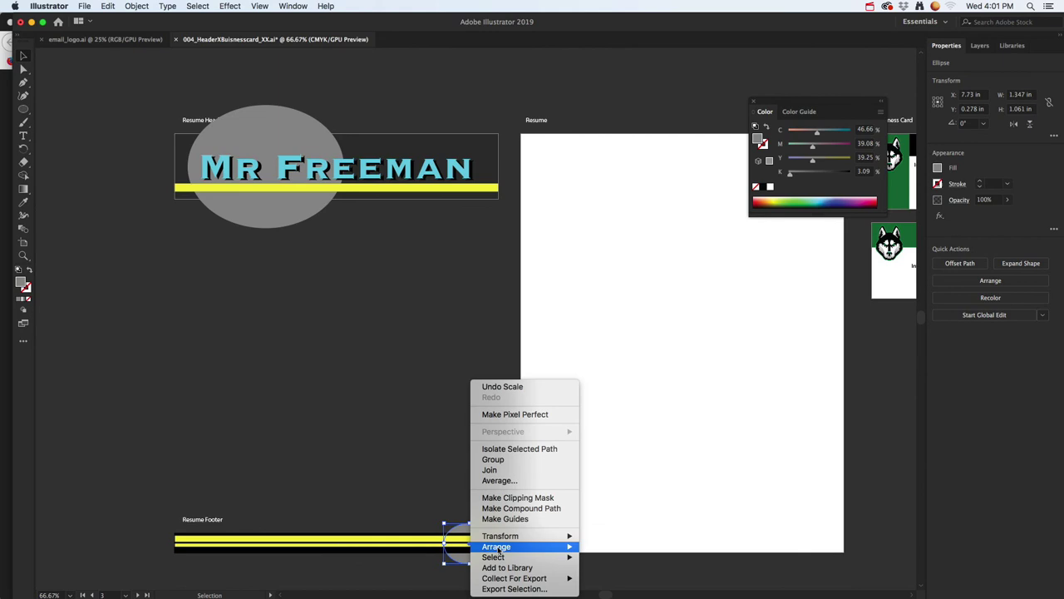
{"action": "mouse_move", "coordinate": [534, 549]}
{"action": "left_click", "coordinate": [617, 542]}
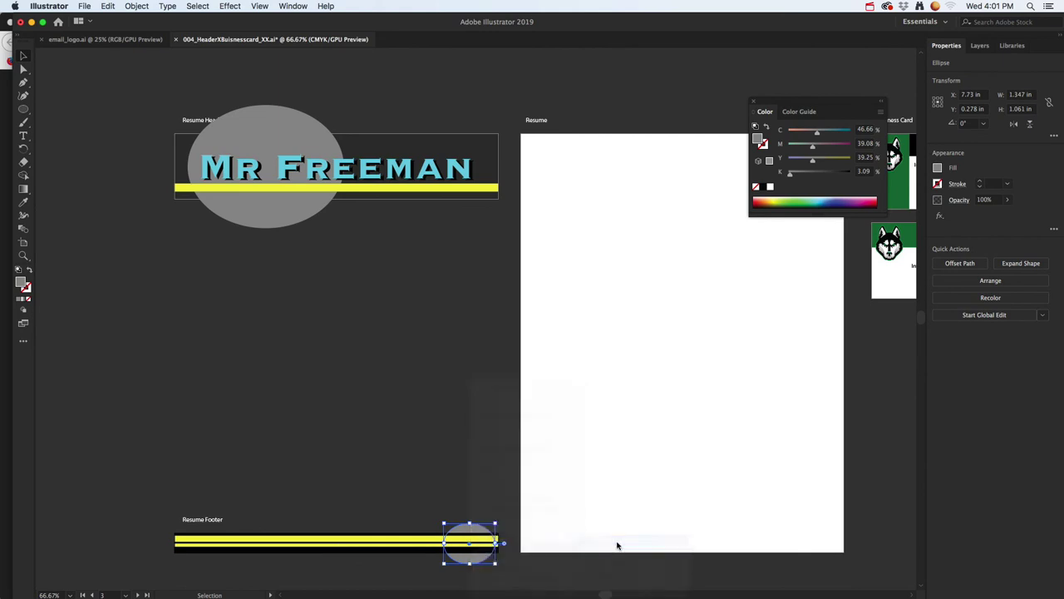
{"action": "left_click", "coordinate": [412, 544]}
{"action": "right_click", "coordinate": [414, 546]}
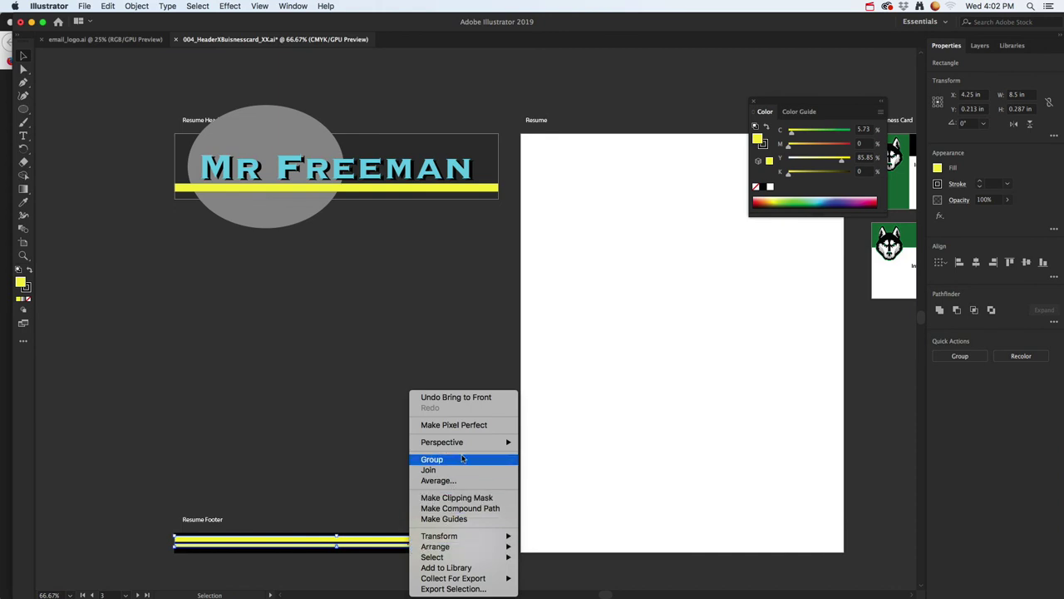